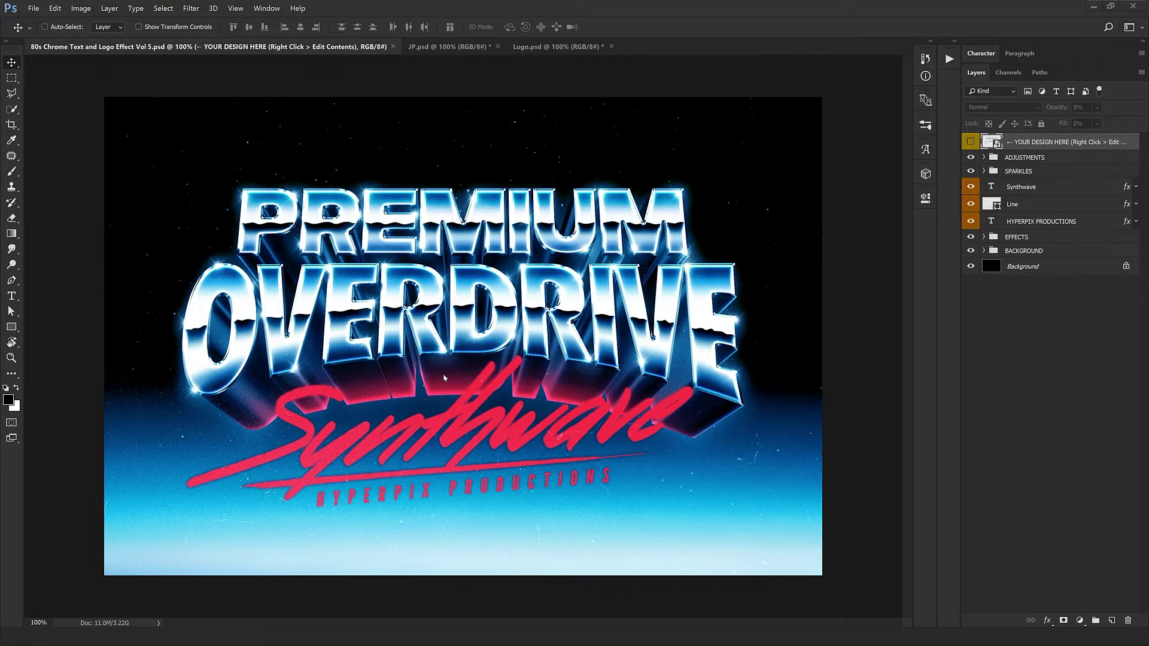
# Look through the Japanese and Hyundai example documents and return to the 80s Chrome Text and Logo Effect document
pyautogui.click(436, 47)
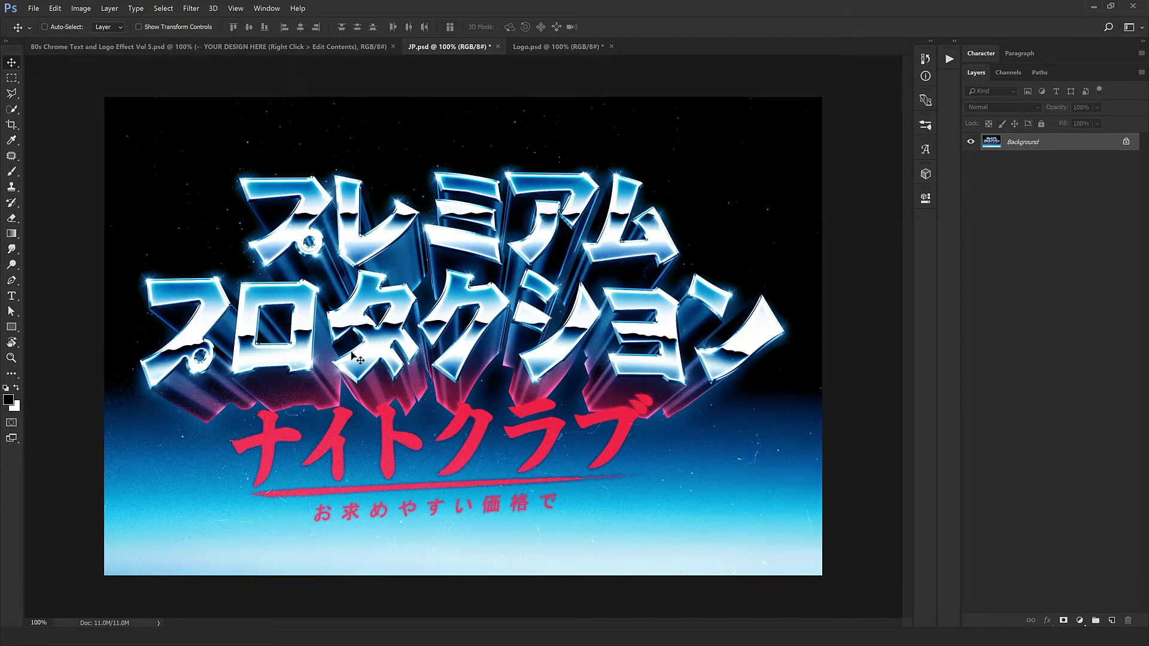
pyautogui.click(287, 48)
pyautogui.click(413, 45)
pyautogui.click(543, 48)
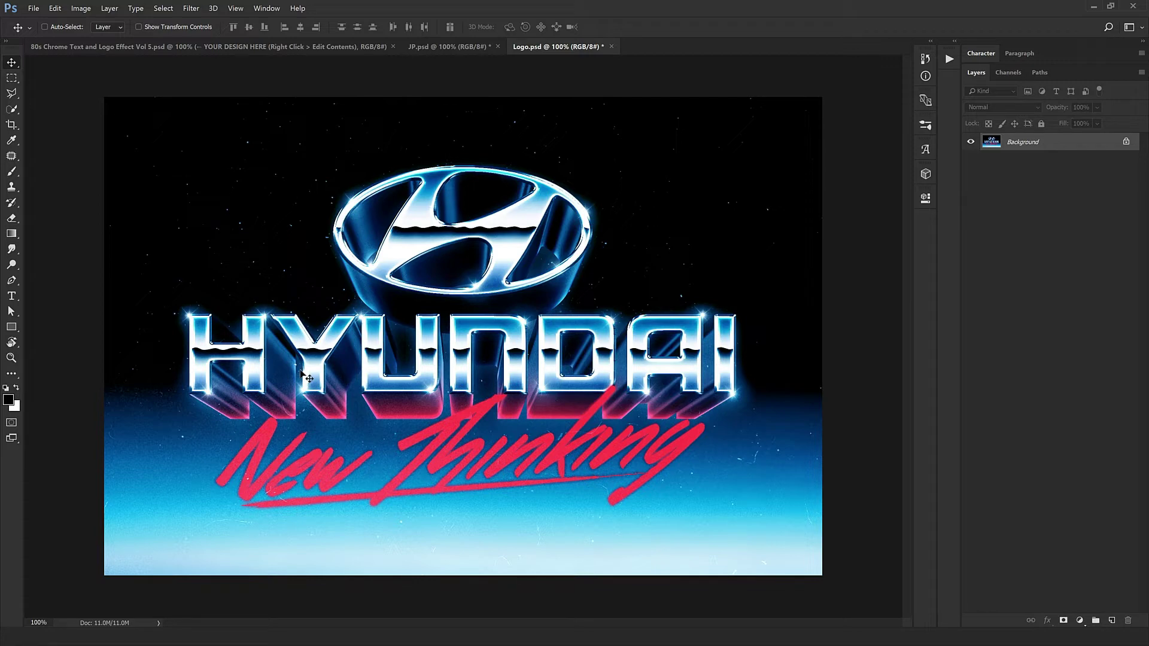
pyautogui.hotkey('ctrl', 'Tab')
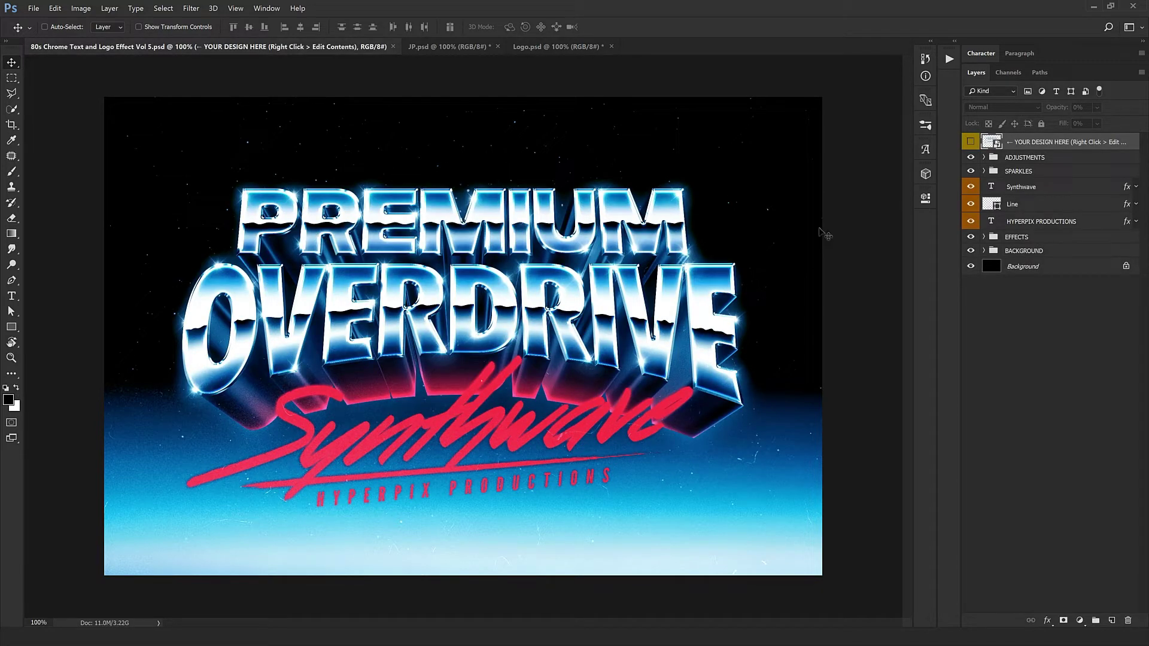
# Open the contents of the YOUR DESIGN HERE smart object layer for editing
pyautogui.rightClick(1084, 145)
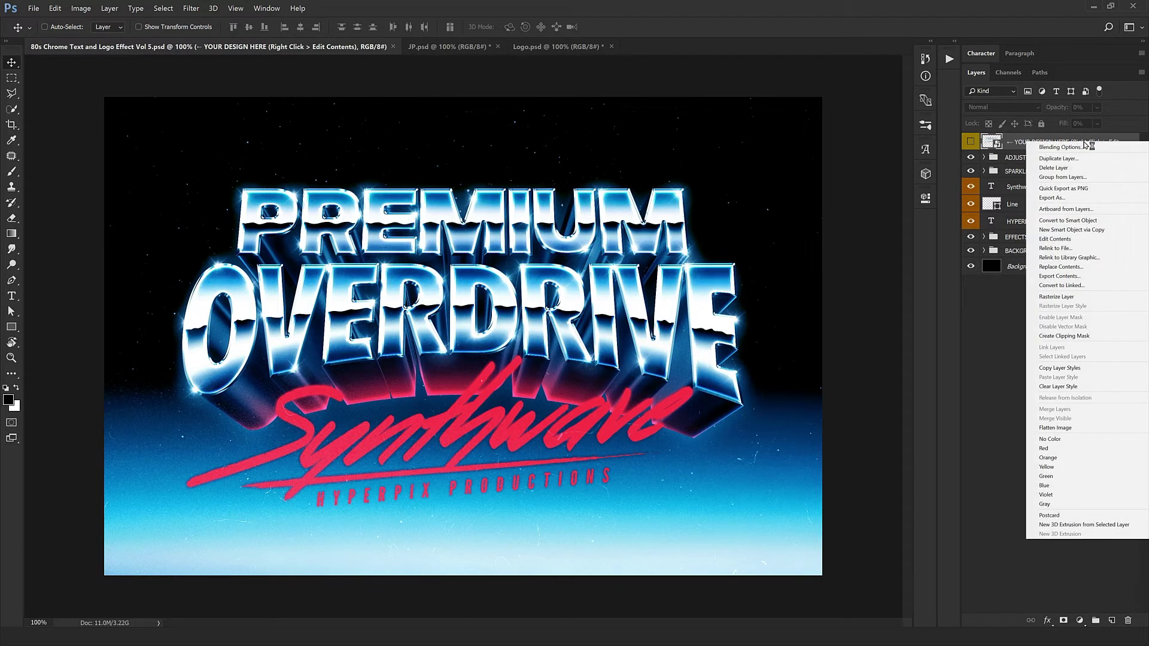
pyautogui.click(1059, 240)
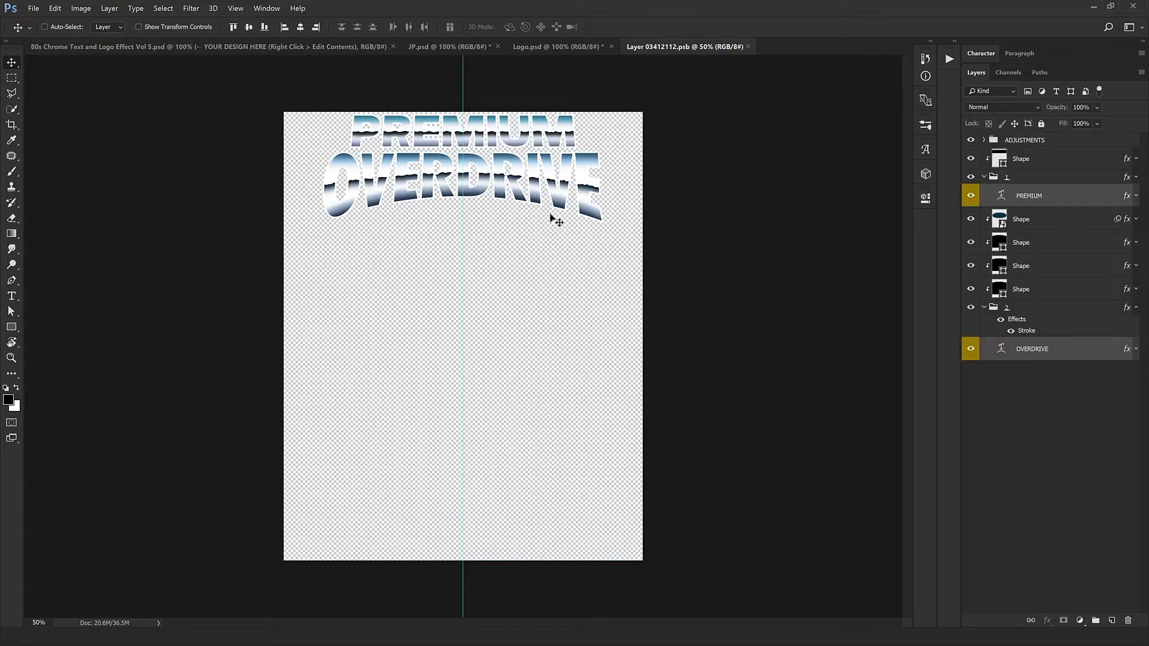
pyautogui.hotkey('ctrl', '+')
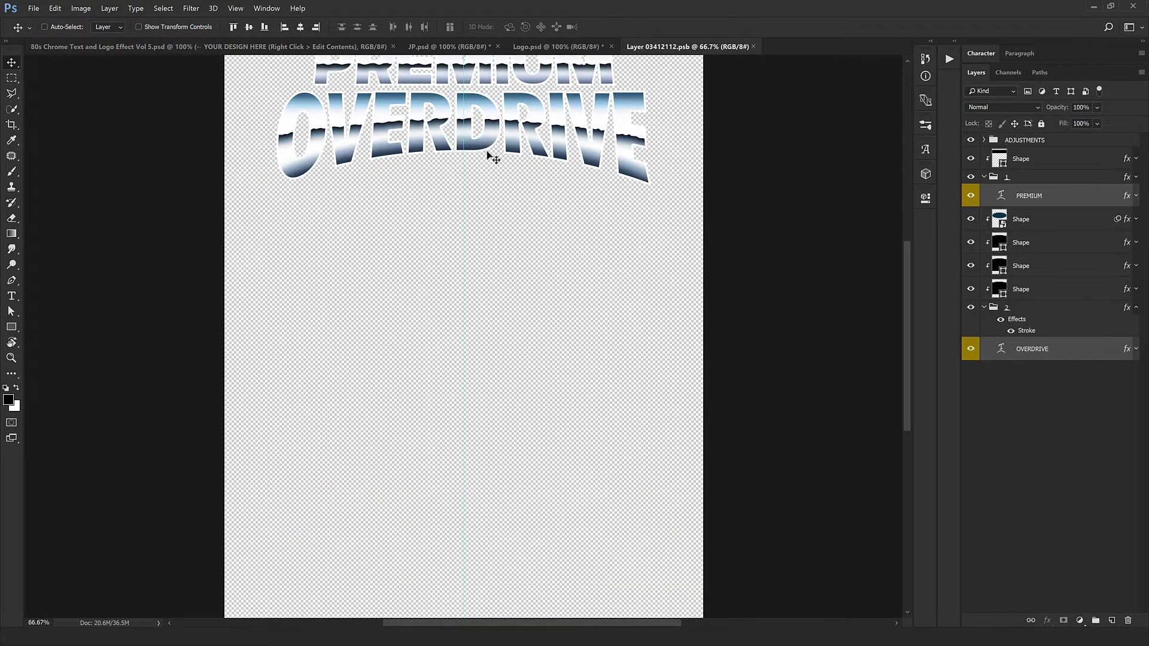
pyautogui.moveTo(490, 156); pyautogui.dragTo(500, 235)
pyautogui.hotkey('ctrl', '+')
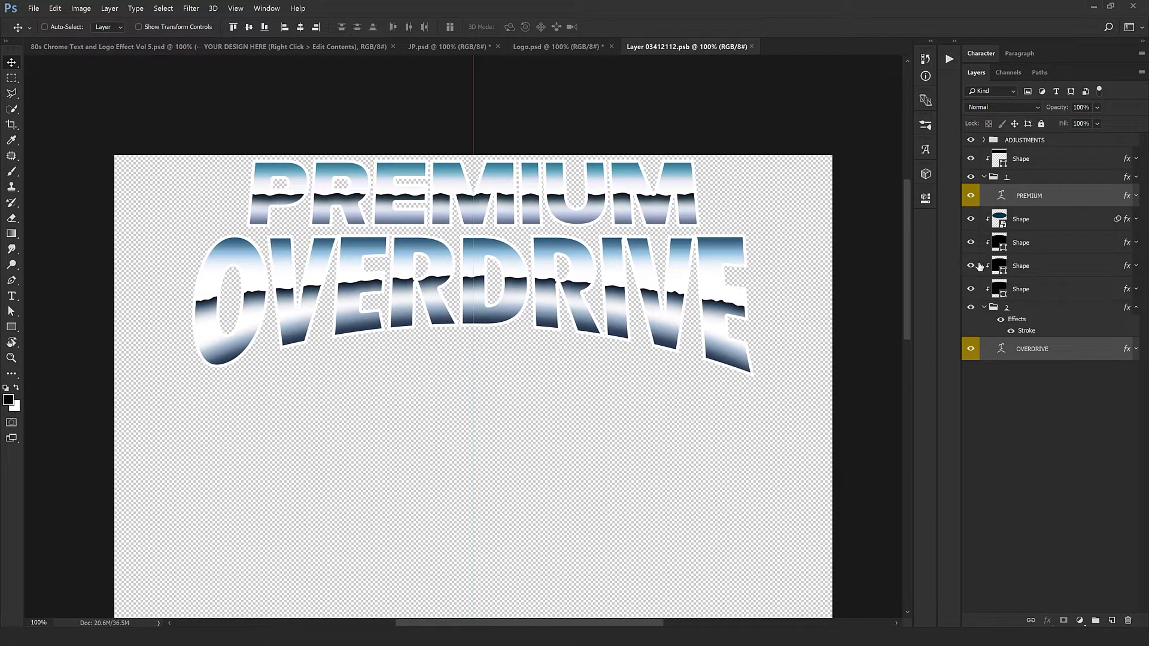
# Replace the text of the PREMIUM layer with HYPERPIX
pyautogui.click(1019, 220)
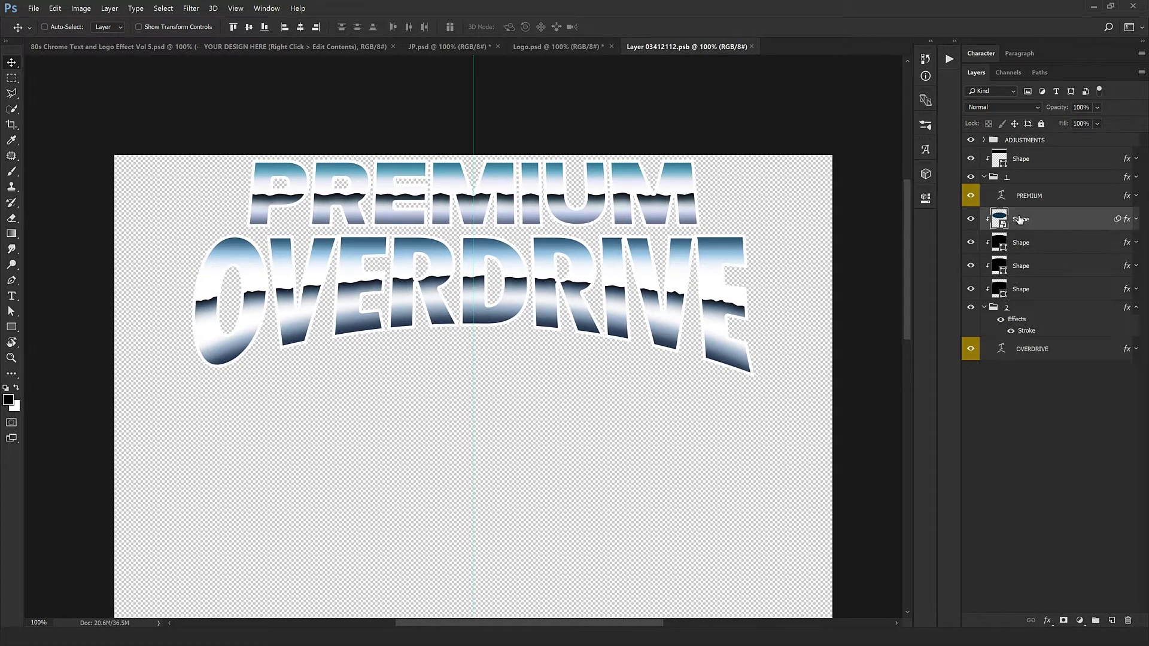
pyautogui.click(1032, 349)
pyautogui.click(1038, 206)
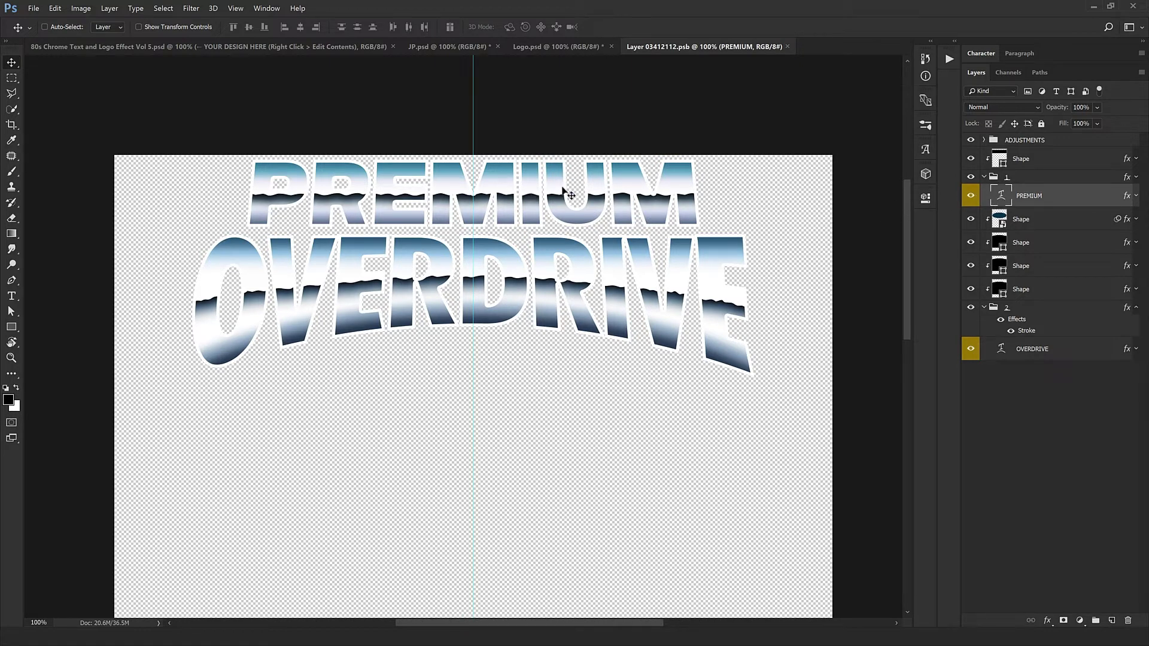
pyautogui.doubleClick(1001, 201)
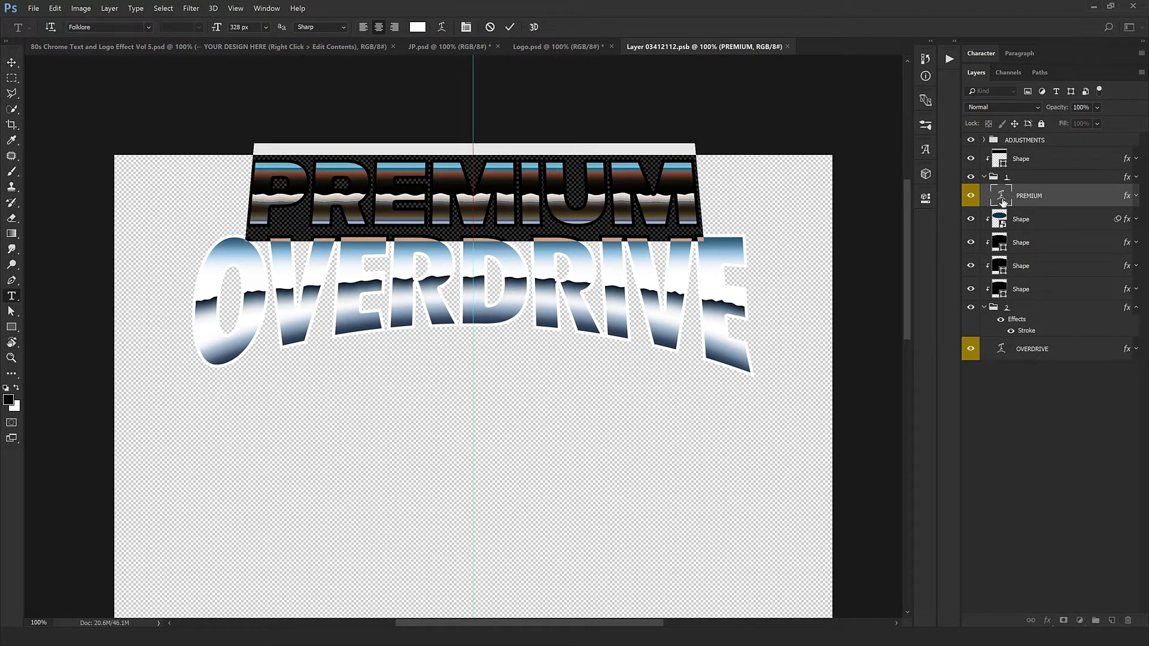
pyautogui.write('HYPERPIX')
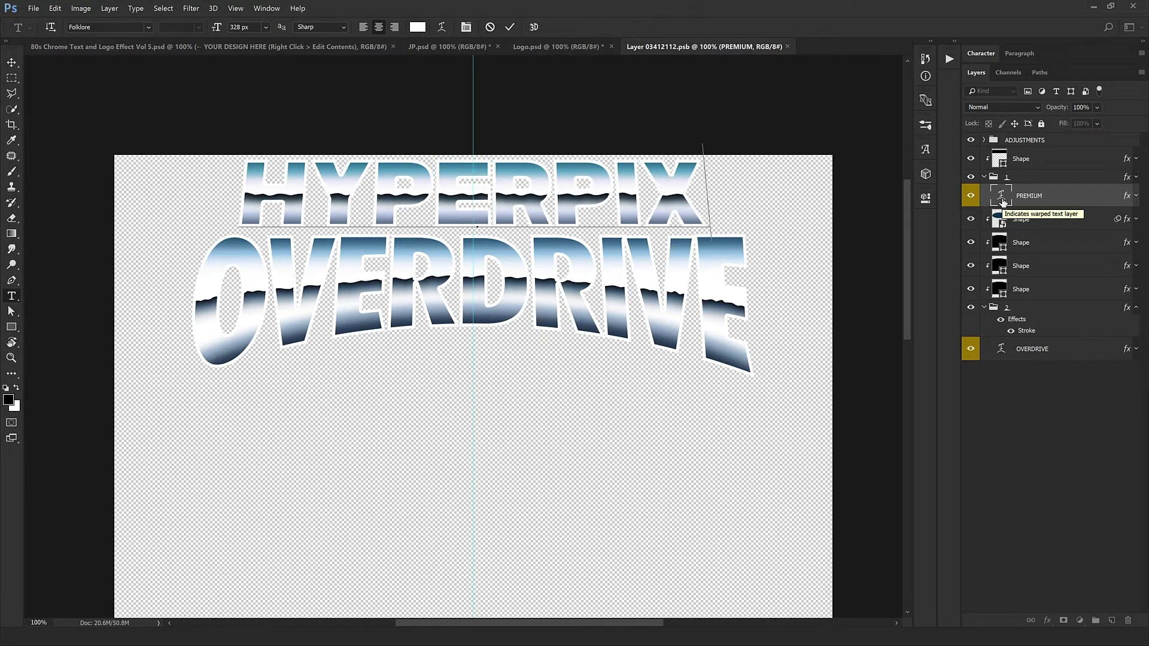
pyautogui.hotkey('ctrl', 'Return')
pyautogui.press('v')
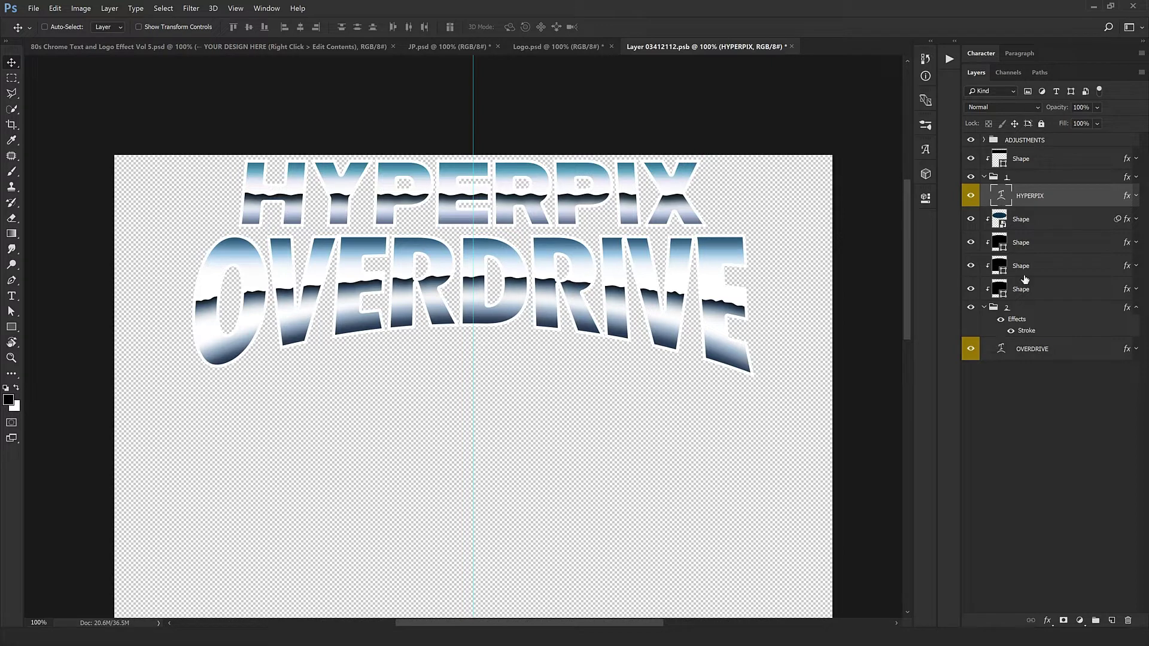
# Replace the text of the OVERDRIVE layer with MEMBERSHIP
pyautogui.click(999, 350)
pyautogui.doubleClick(999, 352)
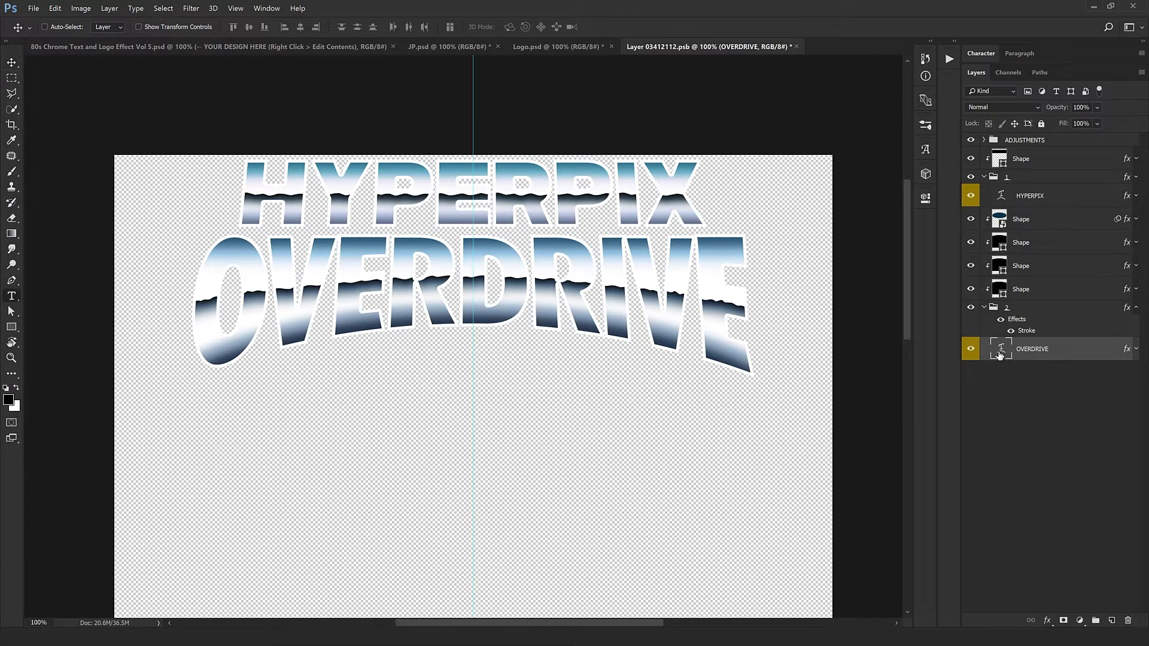
pyautogui.write('ME')
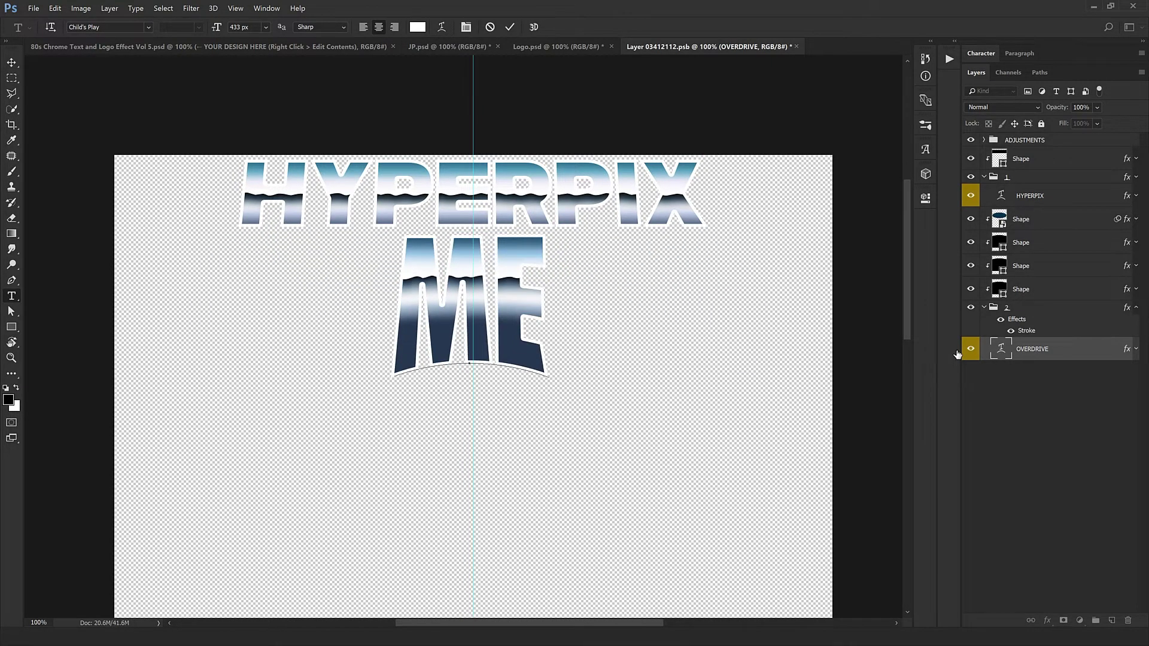
pyautogui.write('MBER')
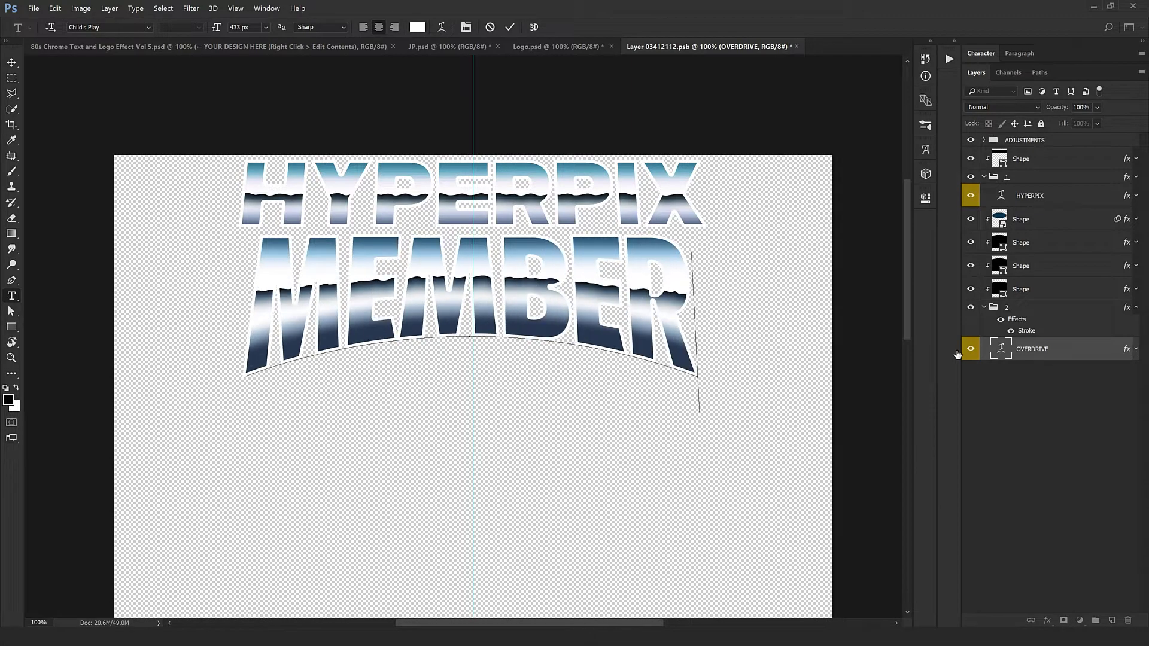
pyautogui.write('SHIP')
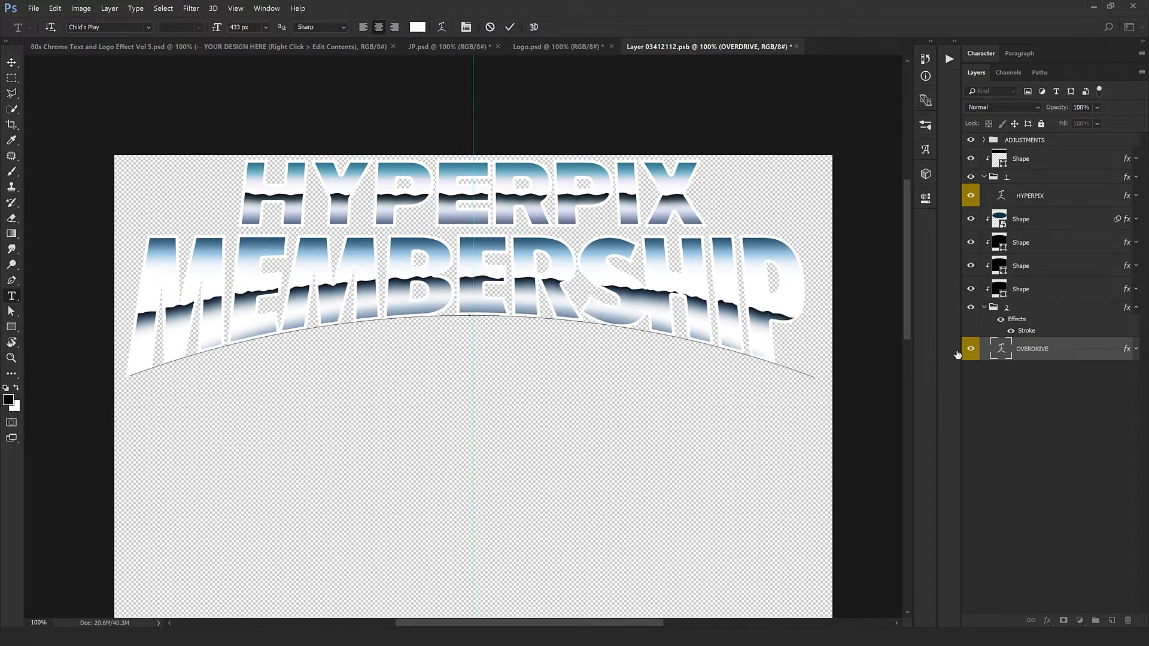
pyautogui.hotkey('ctrl', 'Return')
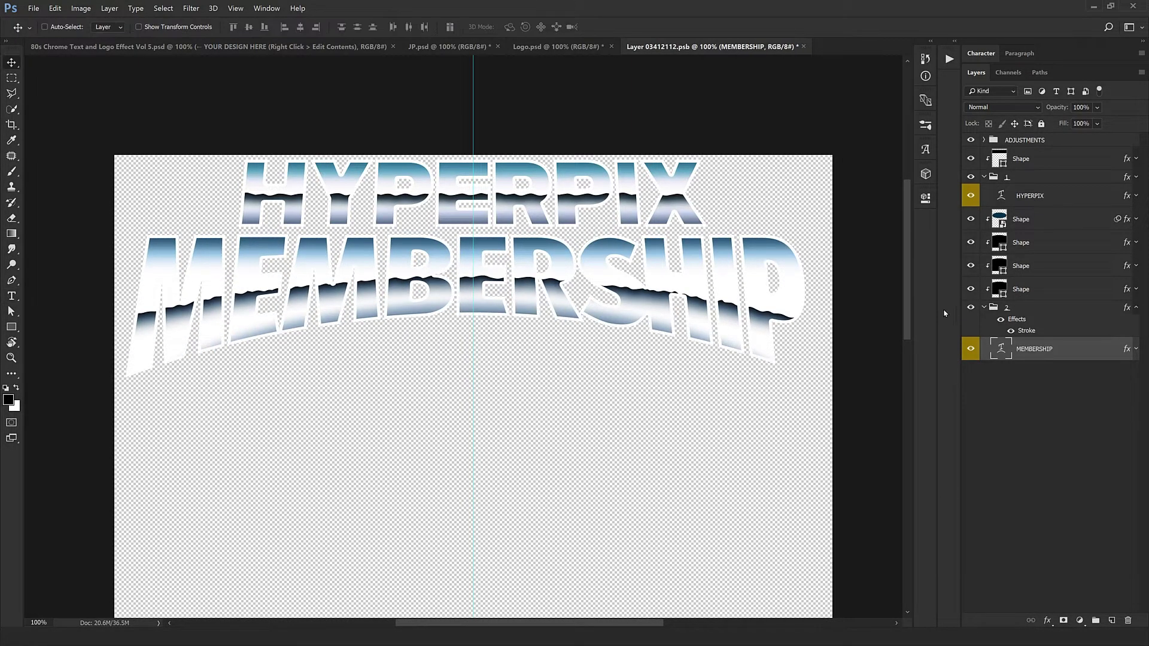
# Set the tracking of the letter S in MEMBERSHIP to 60
pyautogui.moveTo(639, 283); pyautogui.dragTo(600, 291)
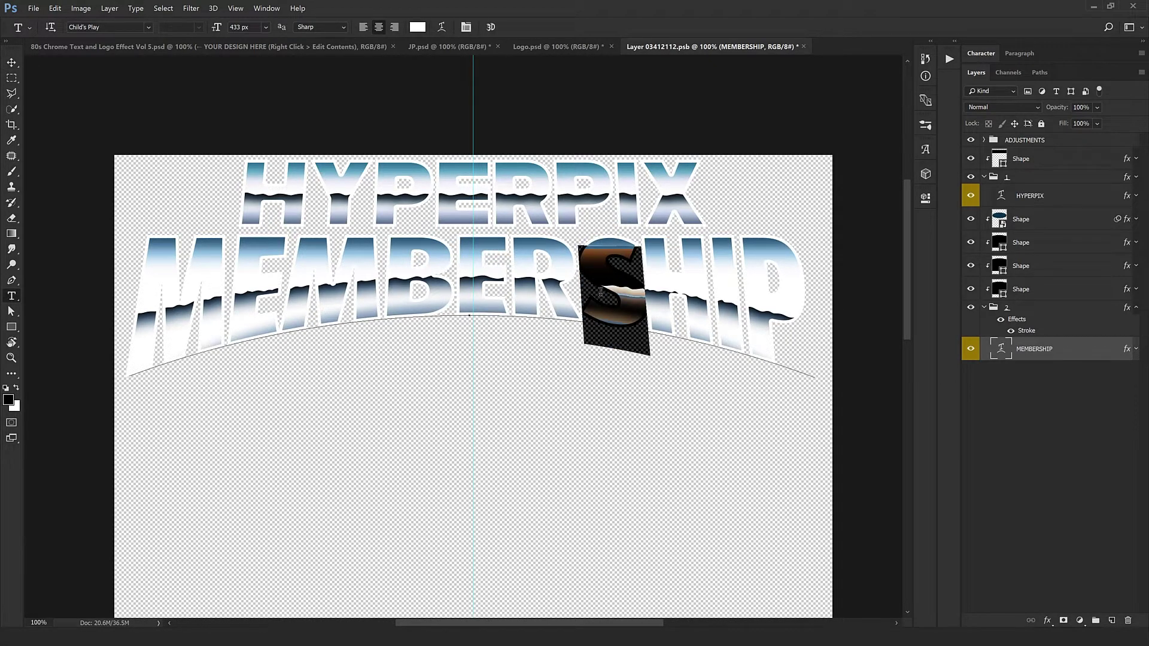
pyautogui.click(980, 53)
pyautogui.click(1056, 103)
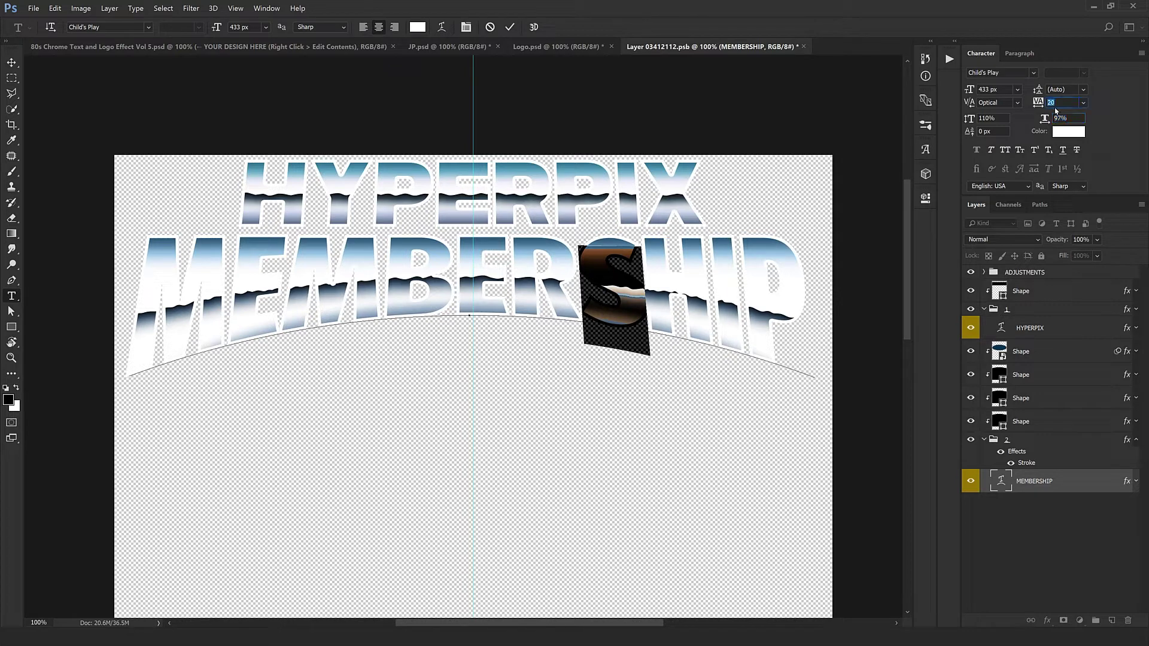
pyautogui.write('60')
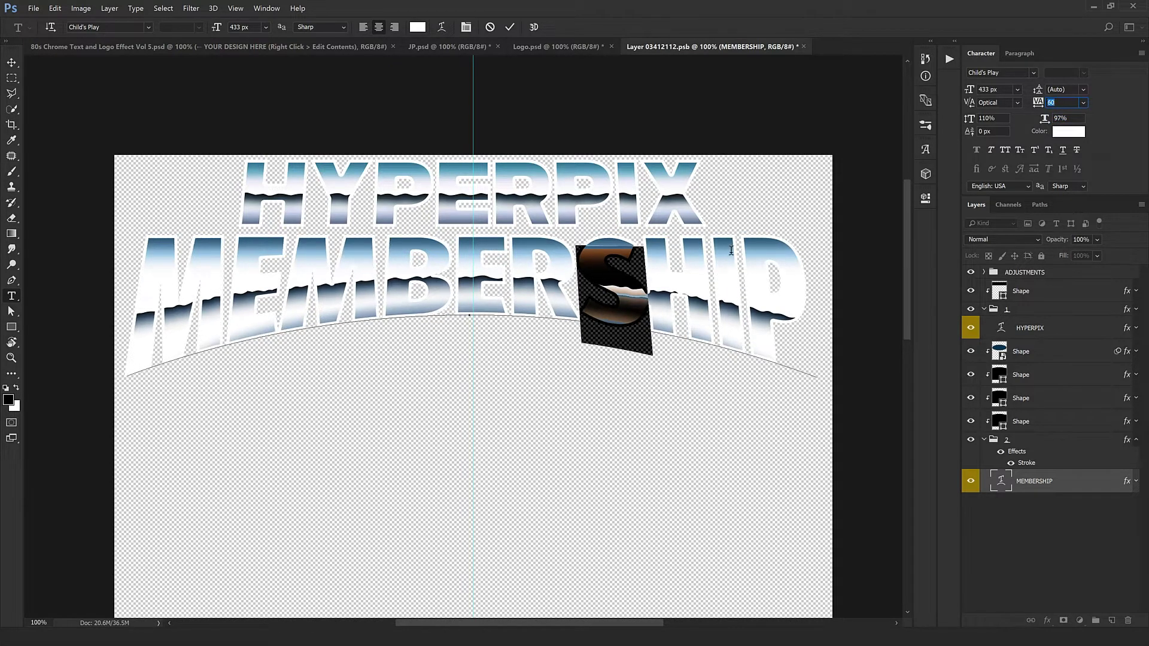
pyautogui.click(647, 283)
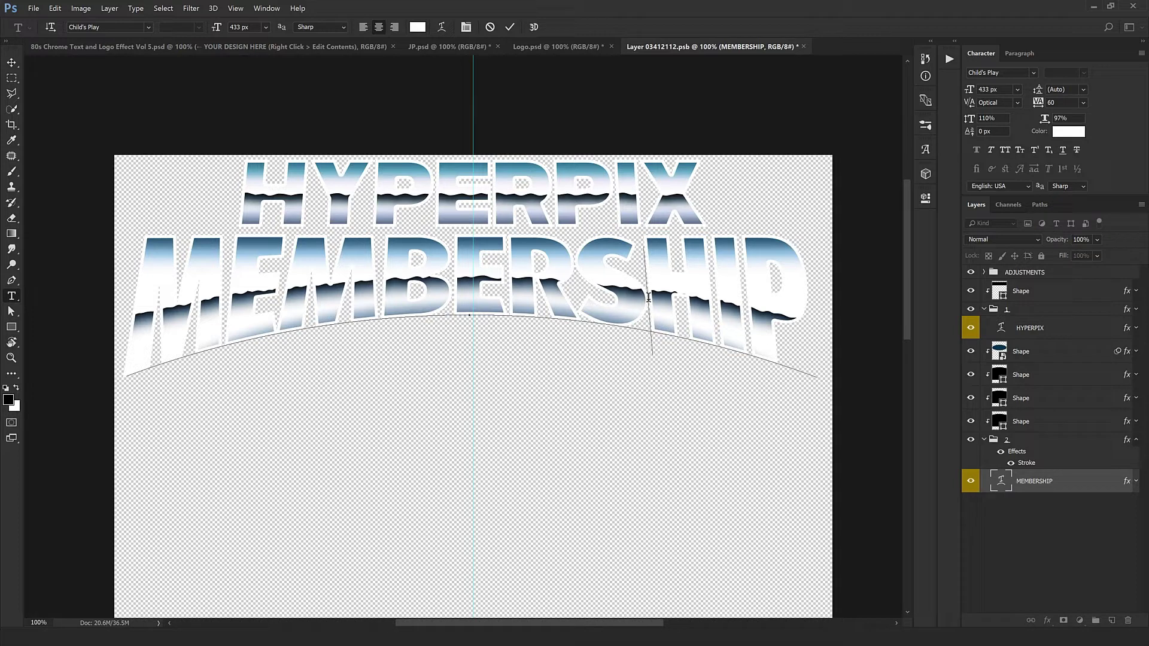
pyautogui.hotkey('ctrl', 'Return')
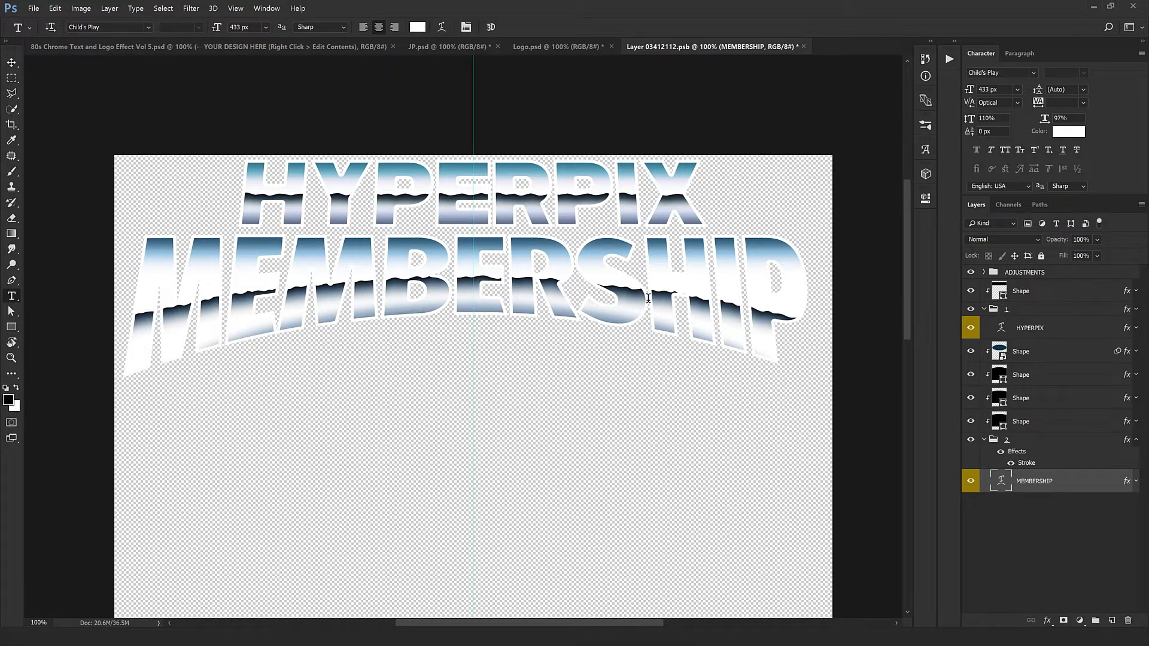
# Set the bend of the MEMBERSHIP layer's Arc Lower text warp to -23%
pyautogui.scroll(-3, 648, 298)
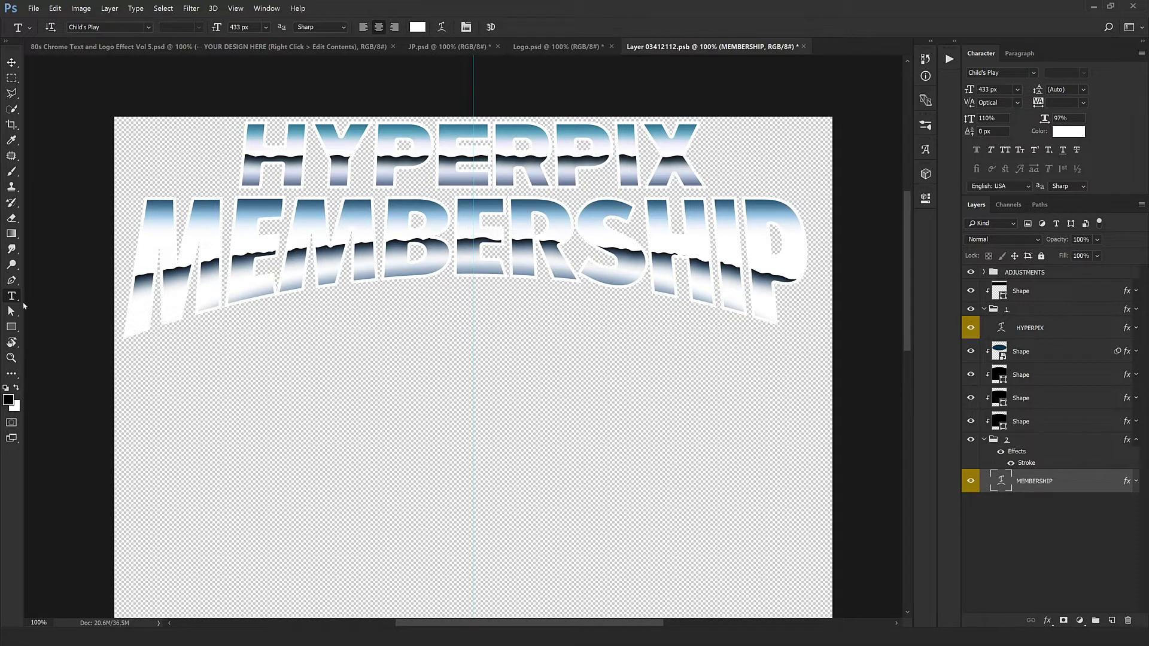
pyautogui.moveTo(13, 296); pyautogui.dragTo(116, 298)
pyautogui.rightClick(489, 263)
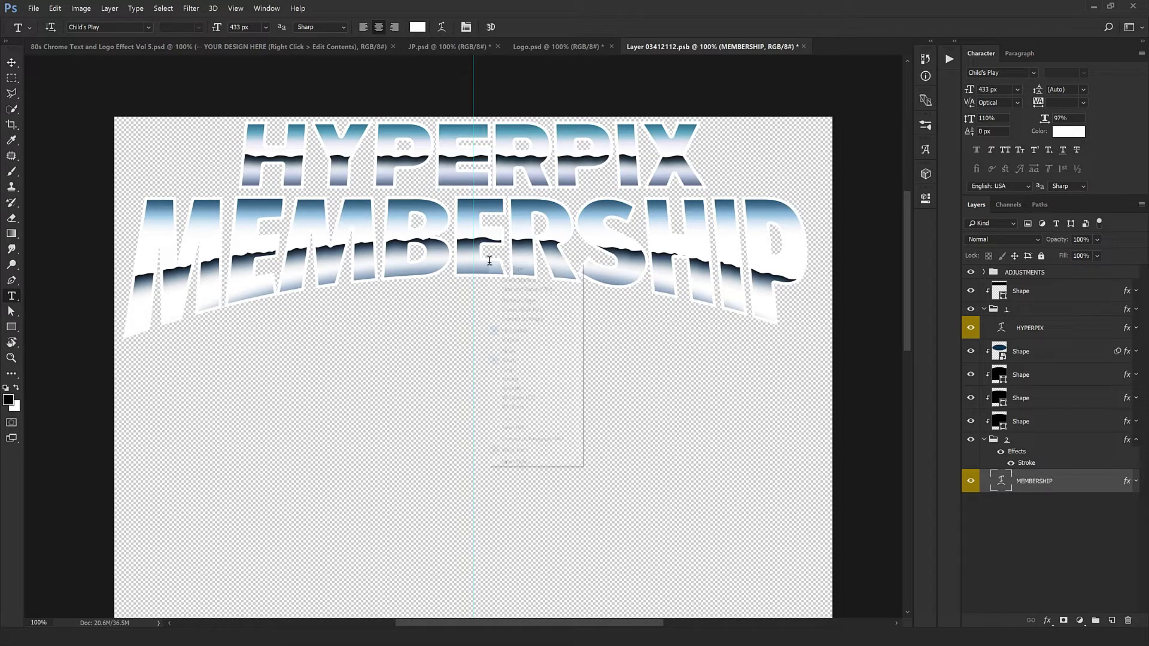
pyautogui.click(534, 451)
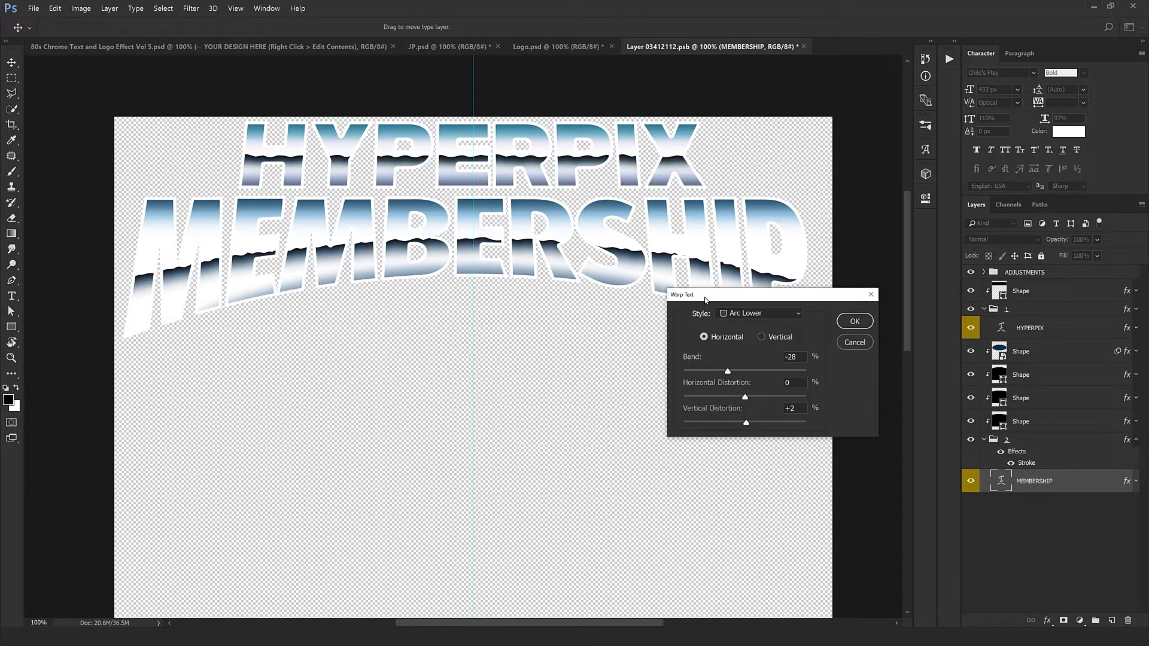
pyautogui.moveTo(704, 298); pyautogui.dragTo(640, 353)
pyautogui.doubleClick(733, 416)
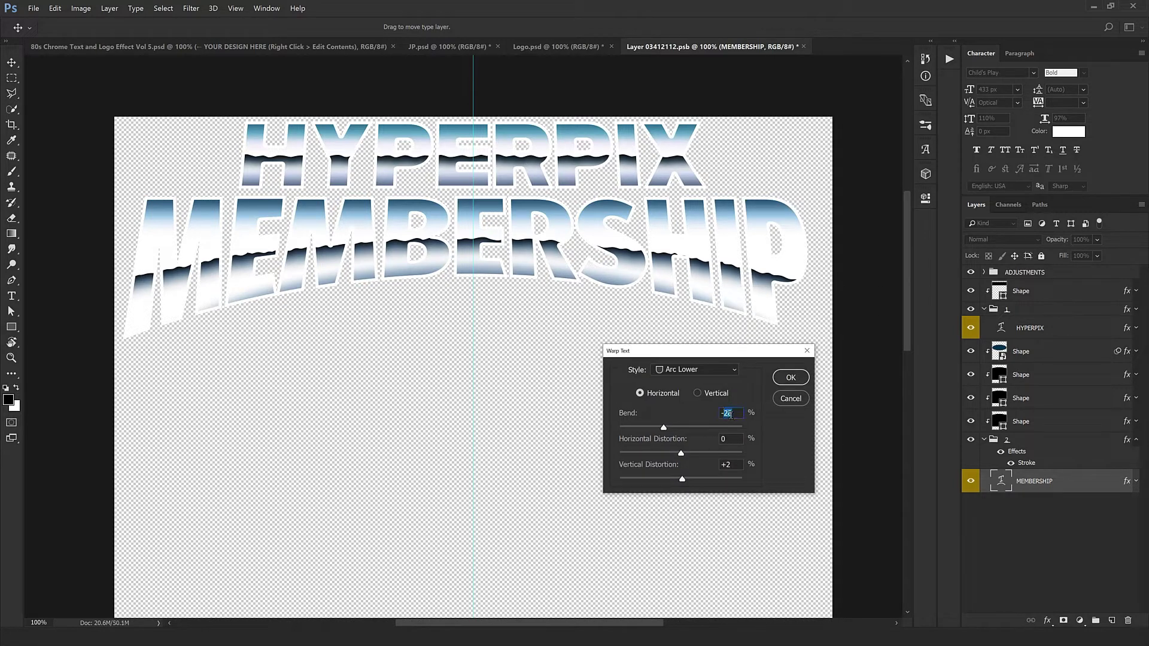
pyautogui.hotkey('shift', 'Up')
pyautogui.press('Down')
pyautogui.press('Down')
pyautogui.press('Down')
pyautogui.press('Down')
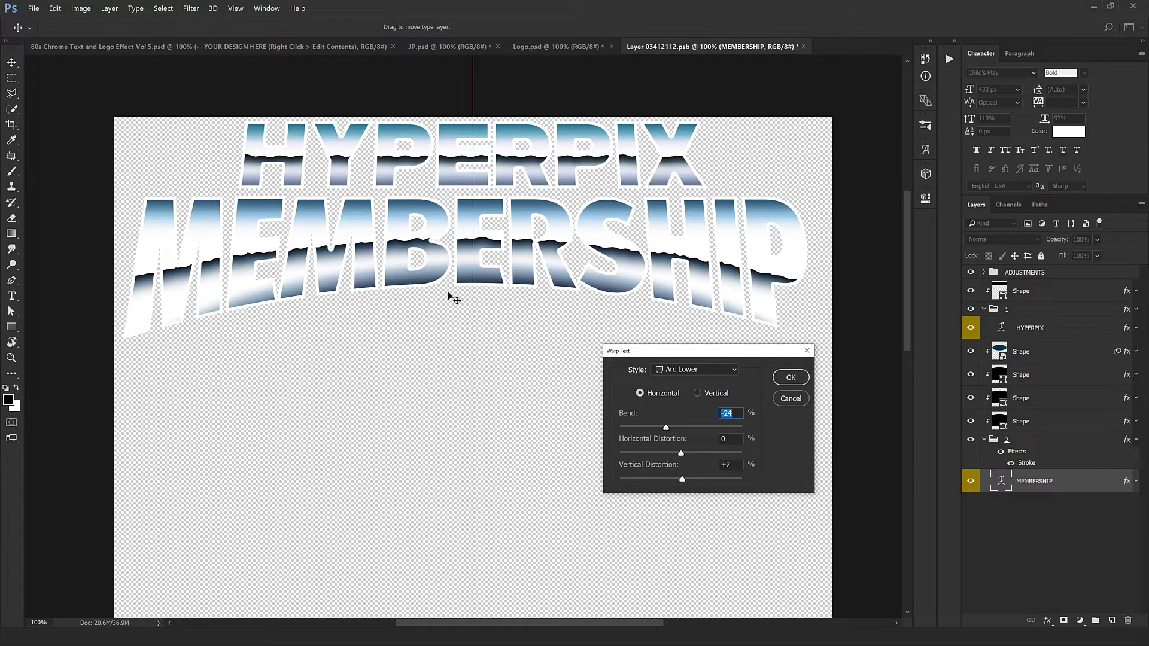
pyautogui.press('Up')
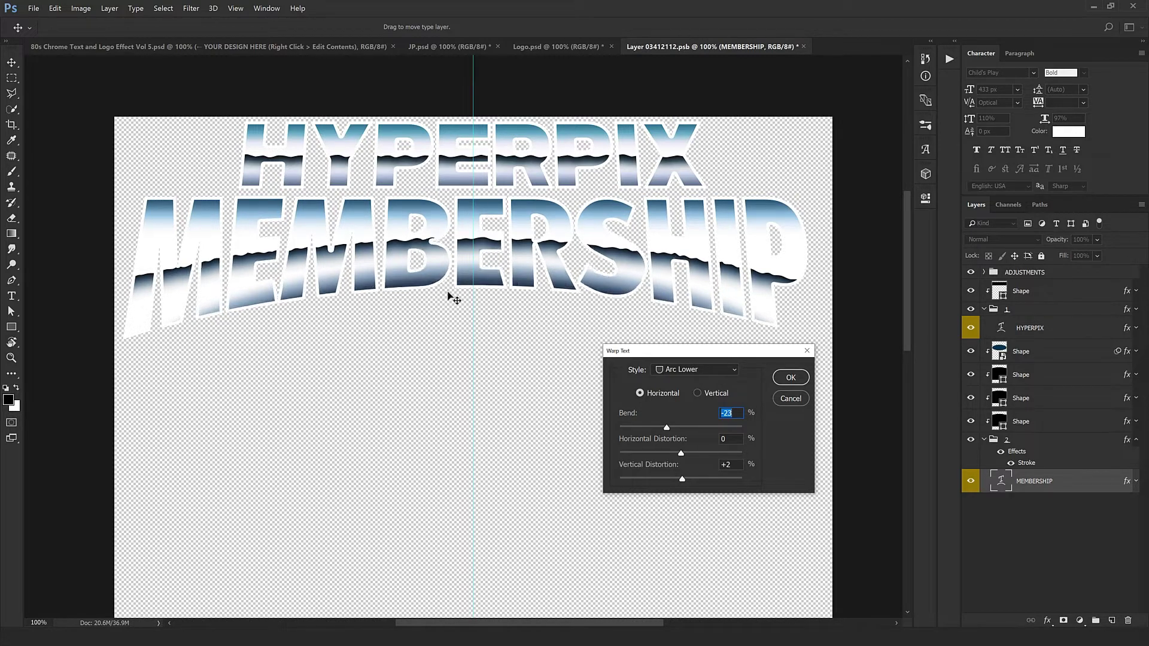
pyautogui.click(789, 378)
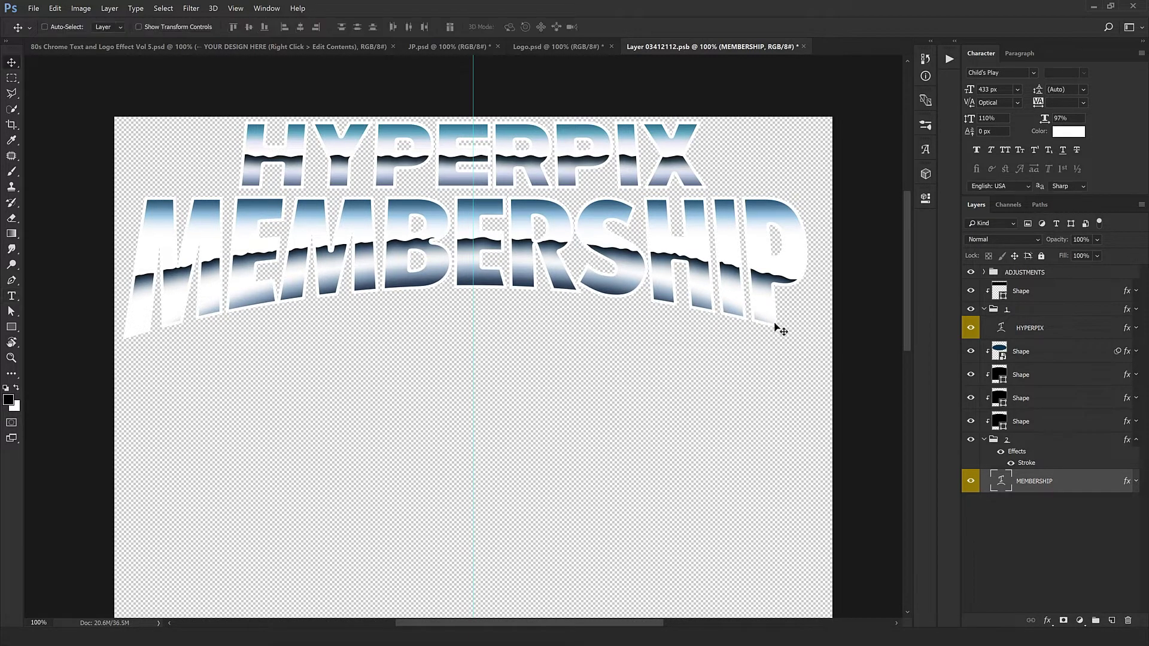
# Scale the MEMBERSHIP text to about 94.65% and move it up slightly, closer to HYPERPIX
pyautogui.hotkey('ctrl', 't')
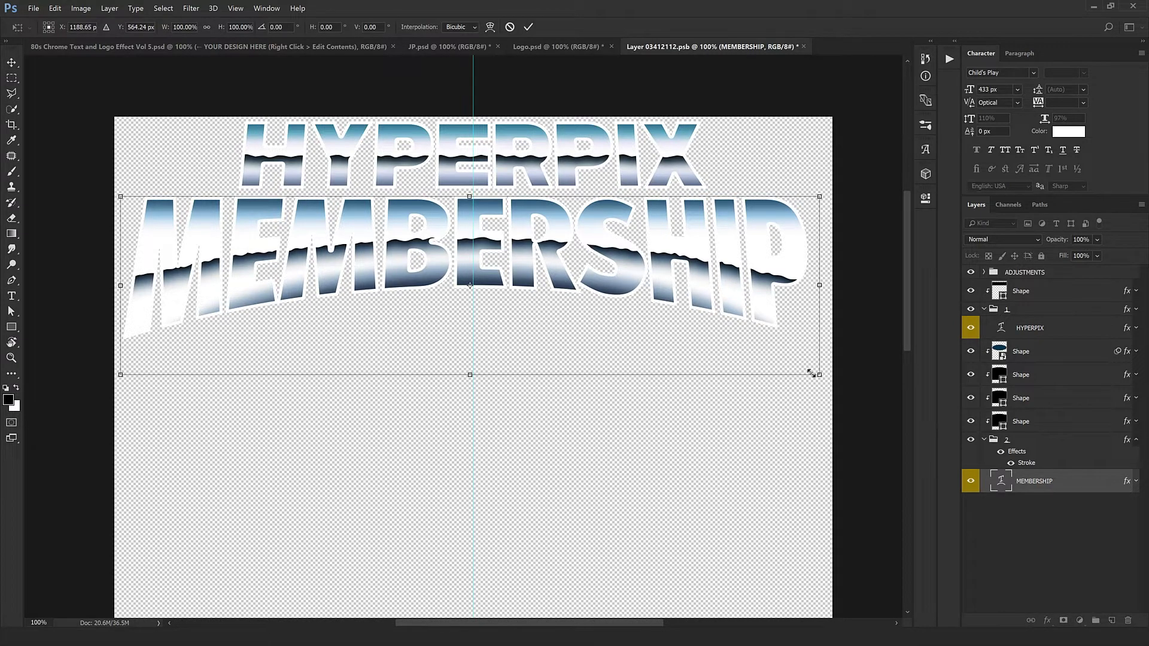
pyautogui.moveTo(811, 373); pyautogui.dragTo(802, 370)
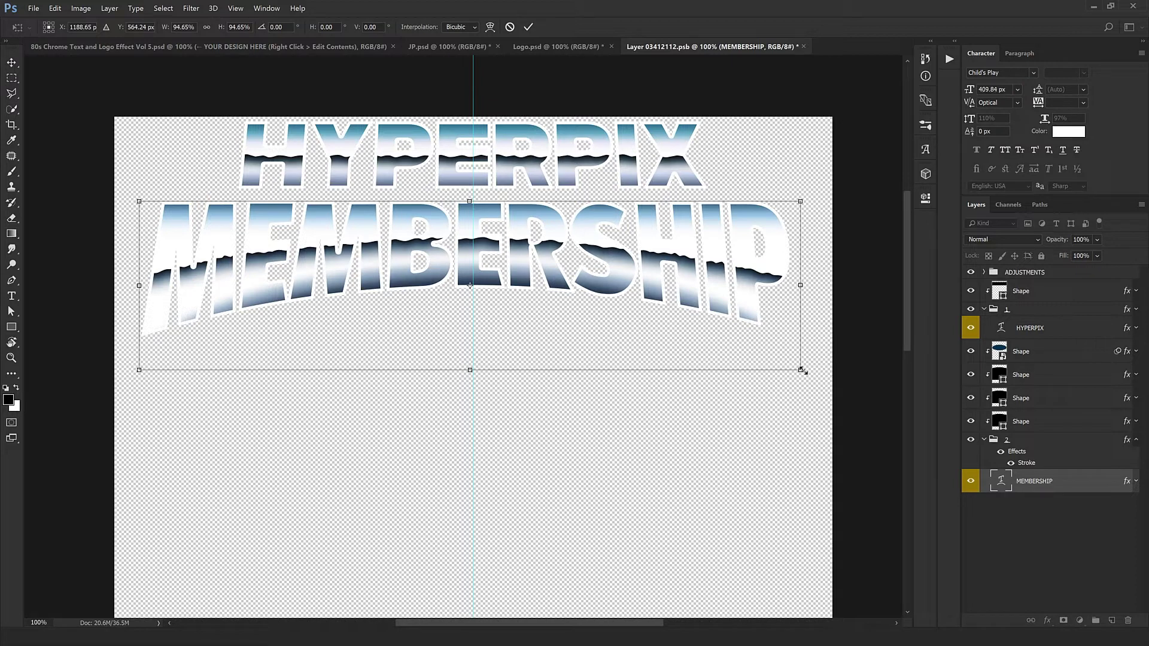
pyautogui.press('Return')
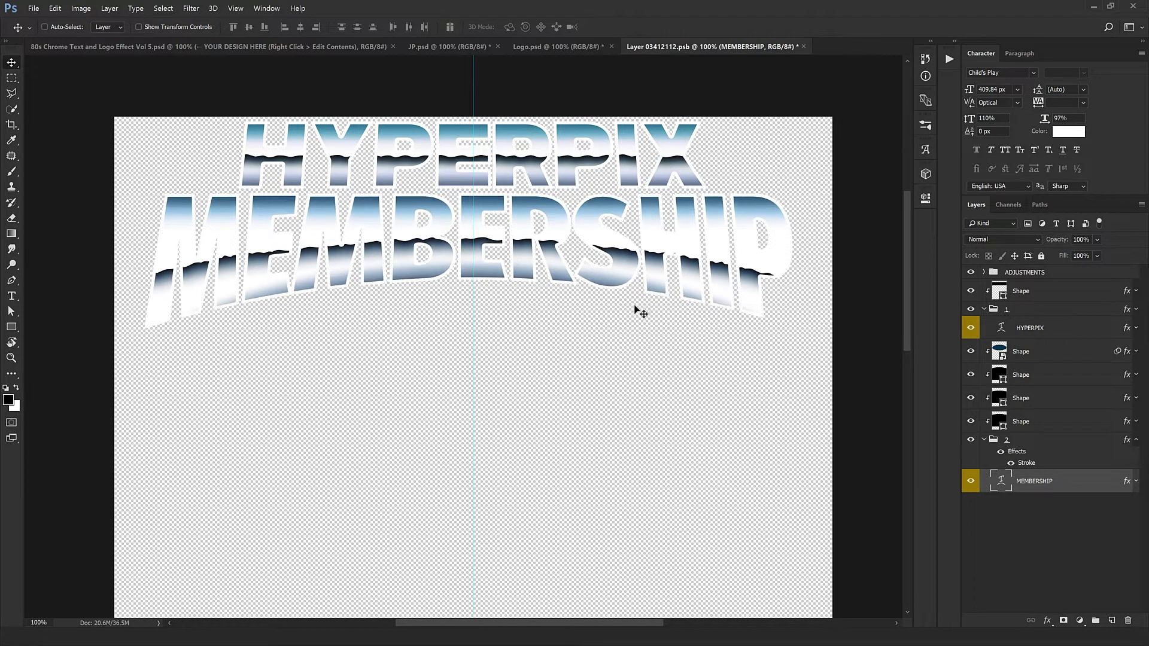
# Free-transform the Shape layer clipped above group 1 to 97.26% width and 111.89% height, positioned over the lettering
pyautogui.click(1037, 293)
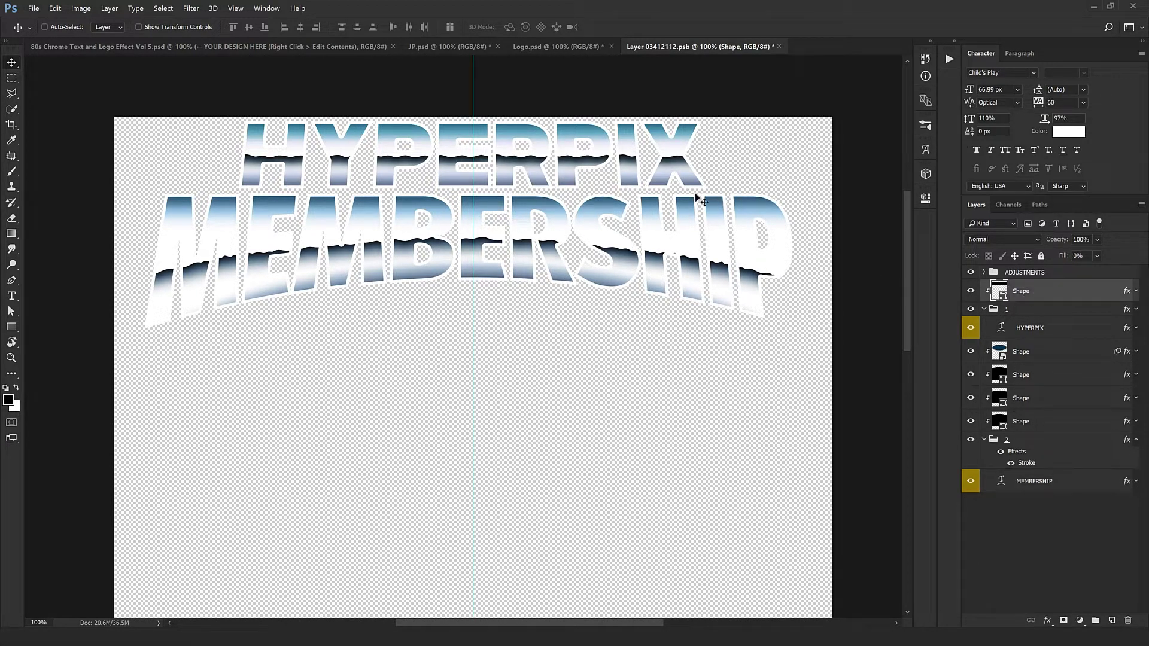
pyautogui.moveTo(574, 268); pyautogui.dragTo(570, 245)
pyautogui.hotkey('ctrl', 't')
pyautogui.moveTo(872, 323); pyautogui.dragTo(731, 293)
pyautogui.moveTo(637, 234); pyautogui.dragTo(637, 204)
pyautogui.moveTo(745, 197); pyautogui.dragTo(865, 197)
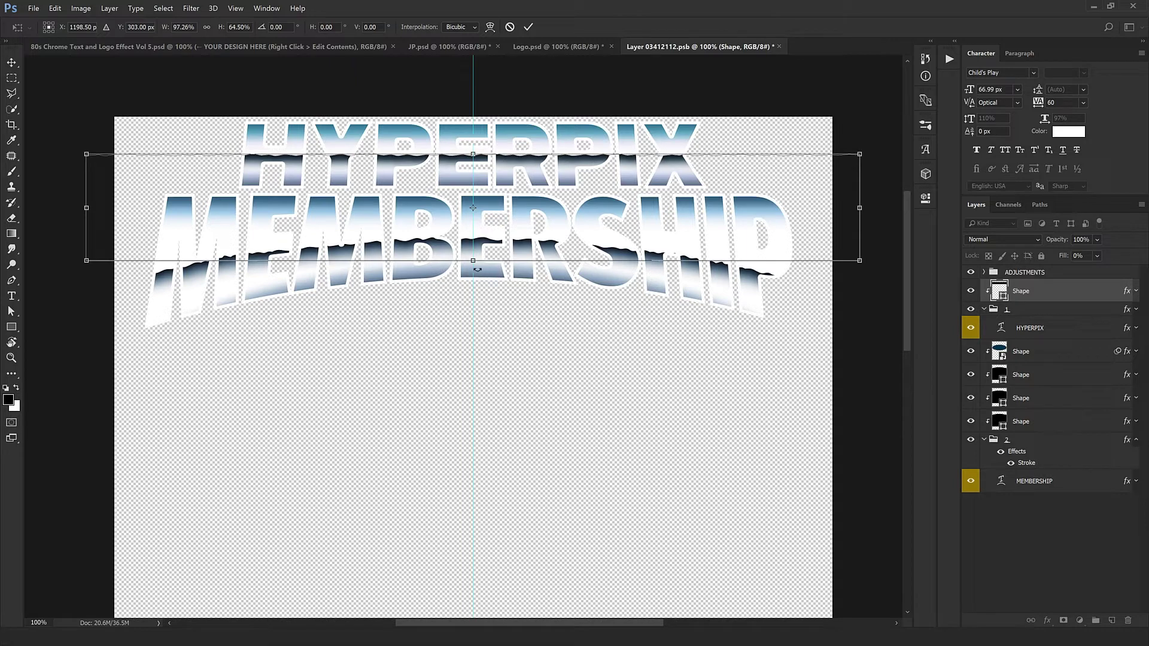
pyautogui.moveTo(473, 261); pyautogui.dragTo(473, 333)
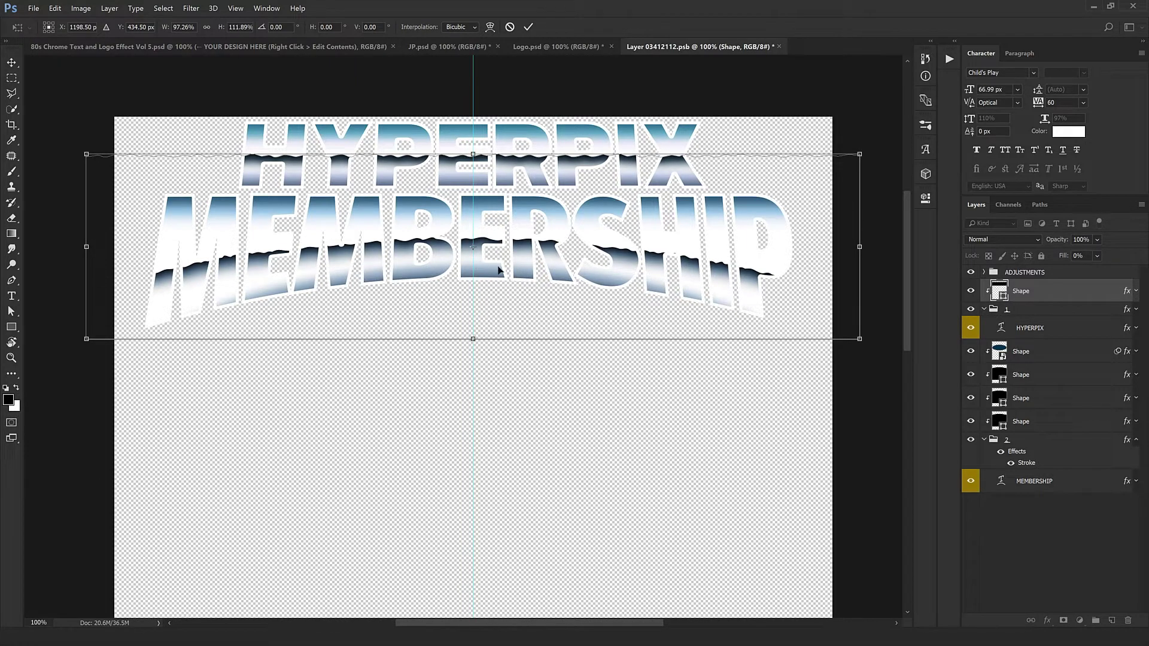
pyautogui.press('Return')
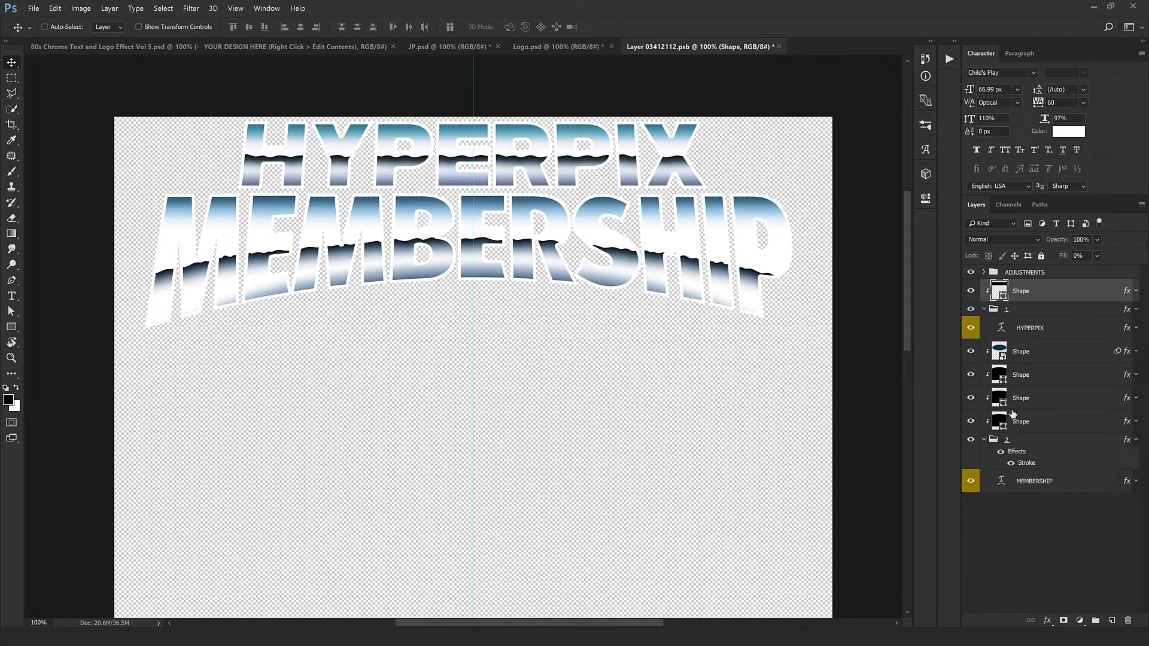
# Free-transform the blue reflection Shape layer just below the HYPERPIX text so it fits the lower part of MEMBERSHIP
pyautogui.click(1023, 425)
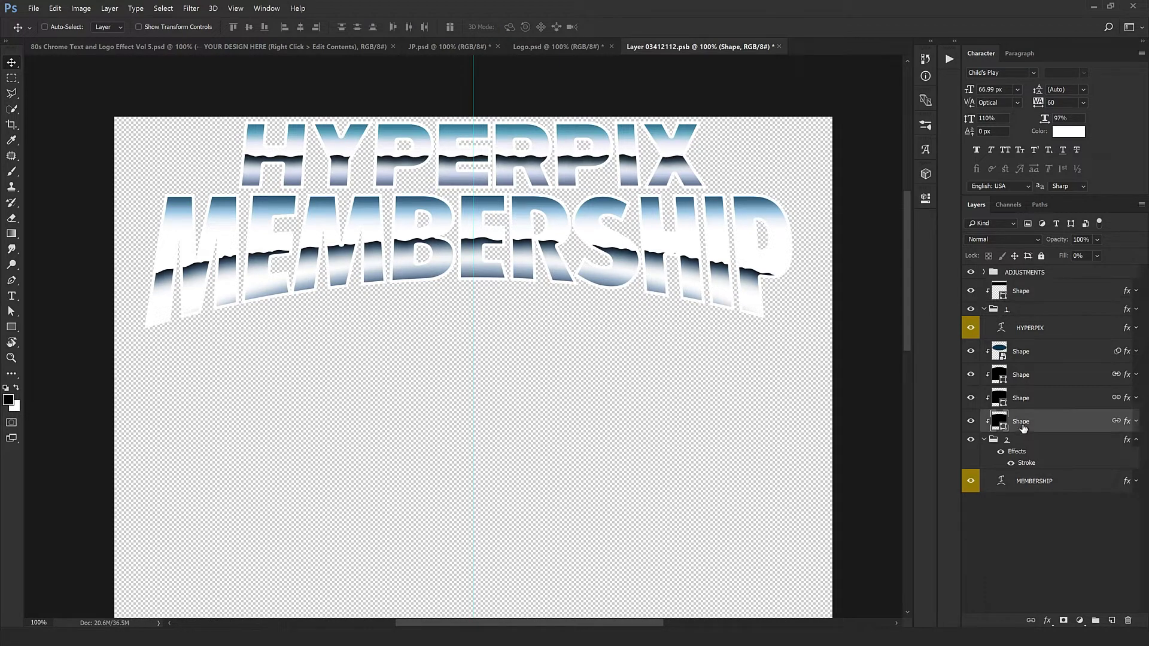
pyautogui.click(1012, 359)
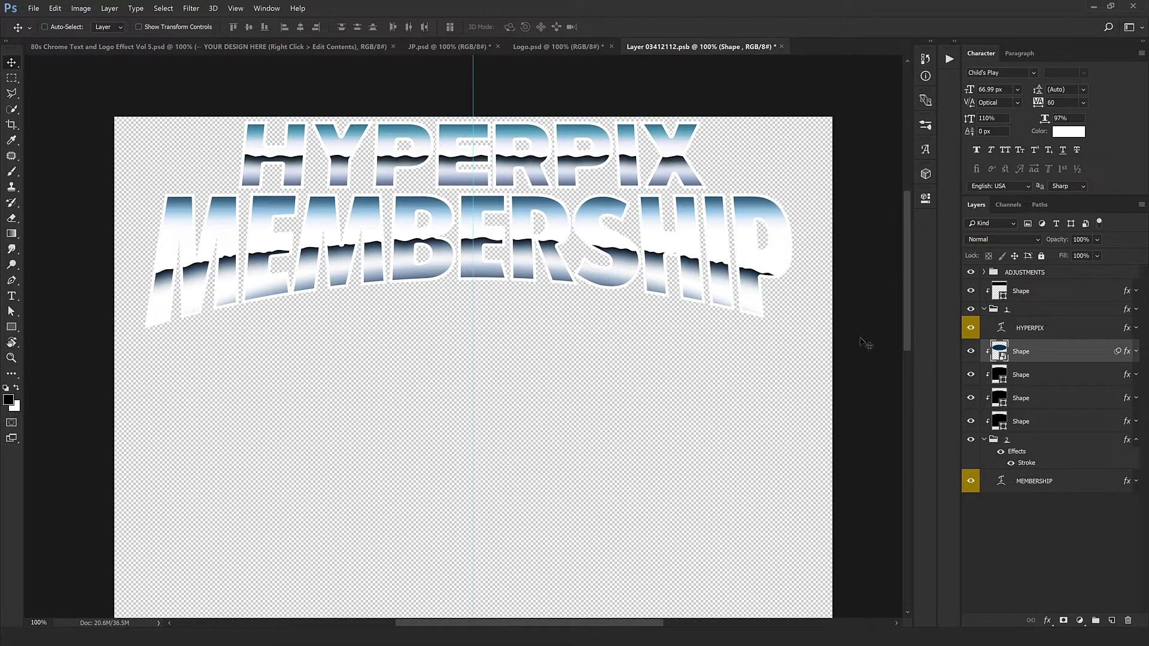
pyautogui.hotkey('ctrl', 't')
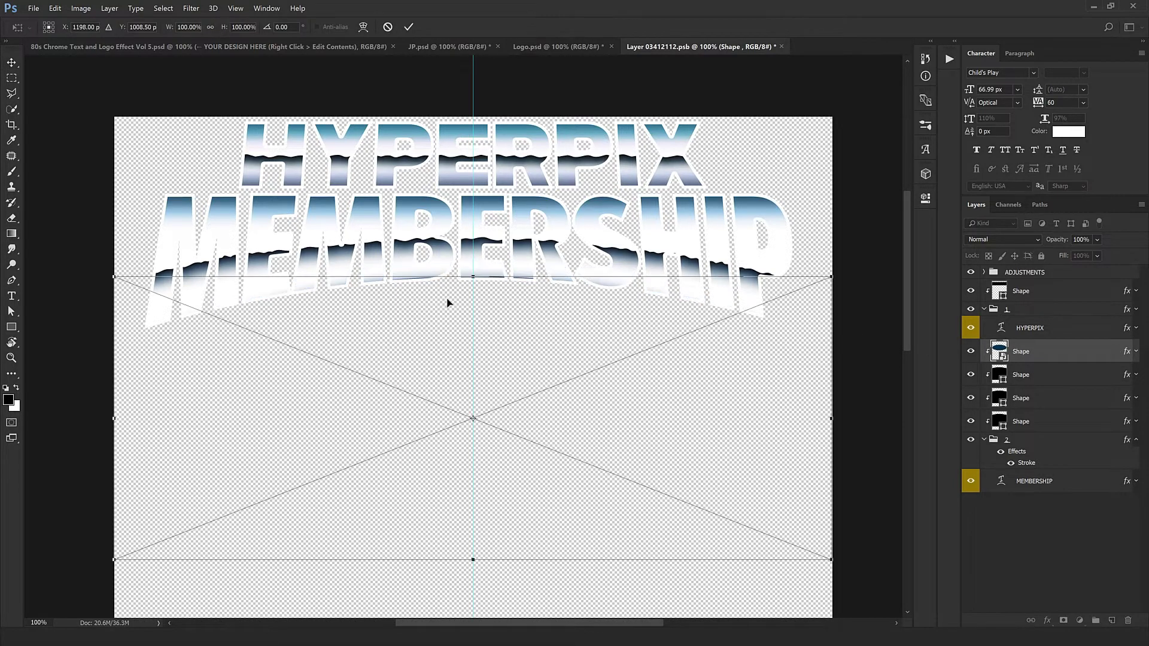
pyautogui.moveTo(110, 421)
pyautogui.mouseDown()
pyautogui.moveTo(33, 420)
pyautogui.moveTo(122, 436)
pyautogui.moveTo(112, 435)
pyautogui.mouseUp()
pyautogui.press('Return')
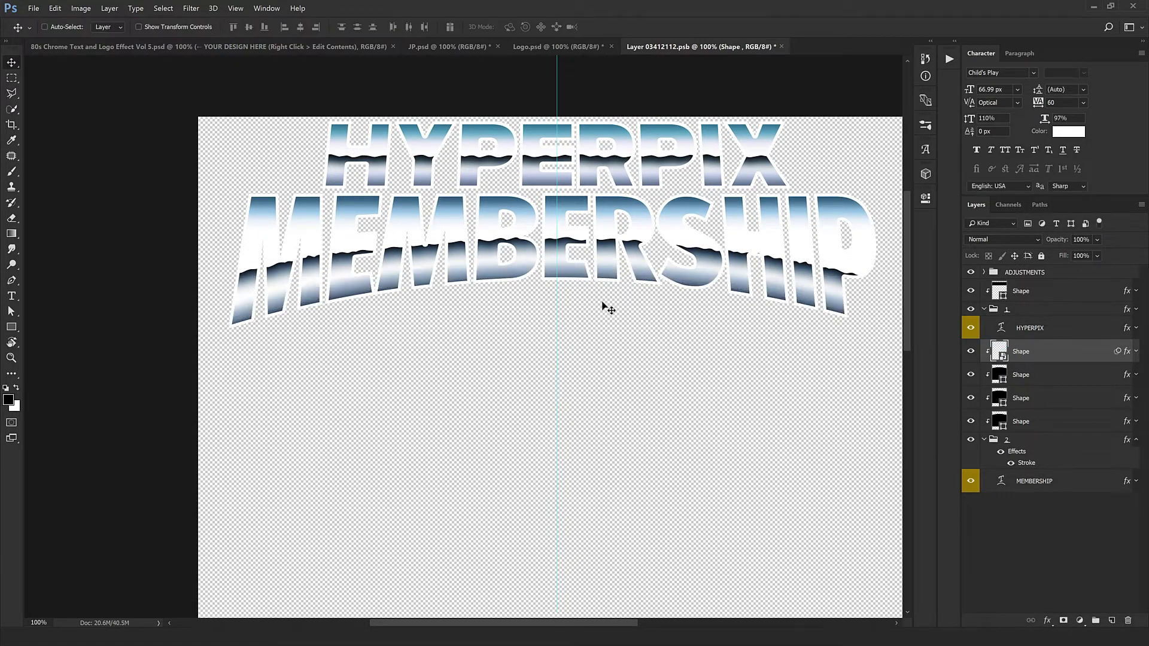
# Hide and show the blue reflection Shape layer to compare the MEMBERSHIP lettering with and without it
pyautogui.moveTo(607, 297); pyautogui.dragTo(484, 302)
pyautogui.click(969, 352)
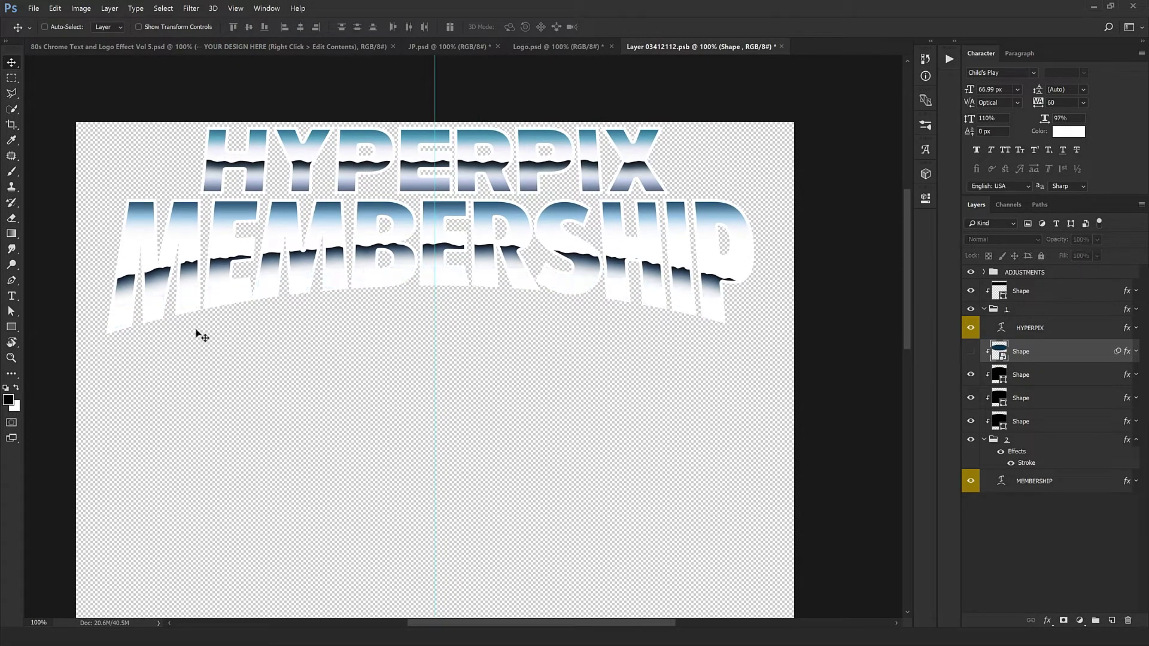
pyautogui.click(970, 352)
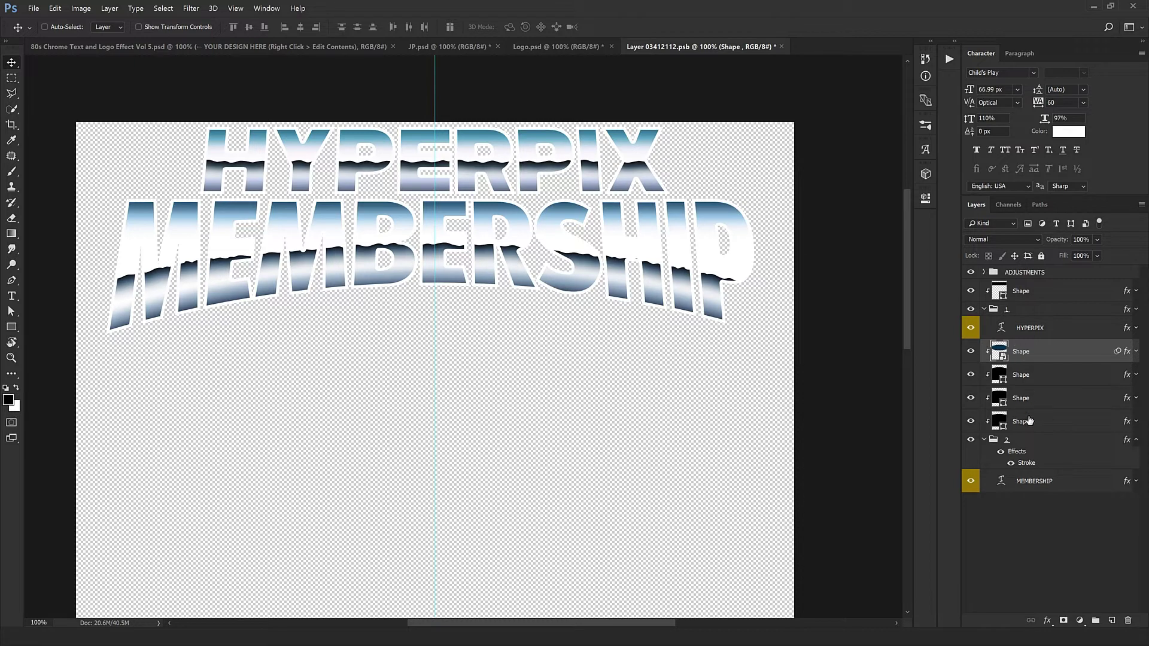
# Start a free transform of the three linked black Shape layers above group 2 and move them up 17 px
pyautogui.click(1024, 381)
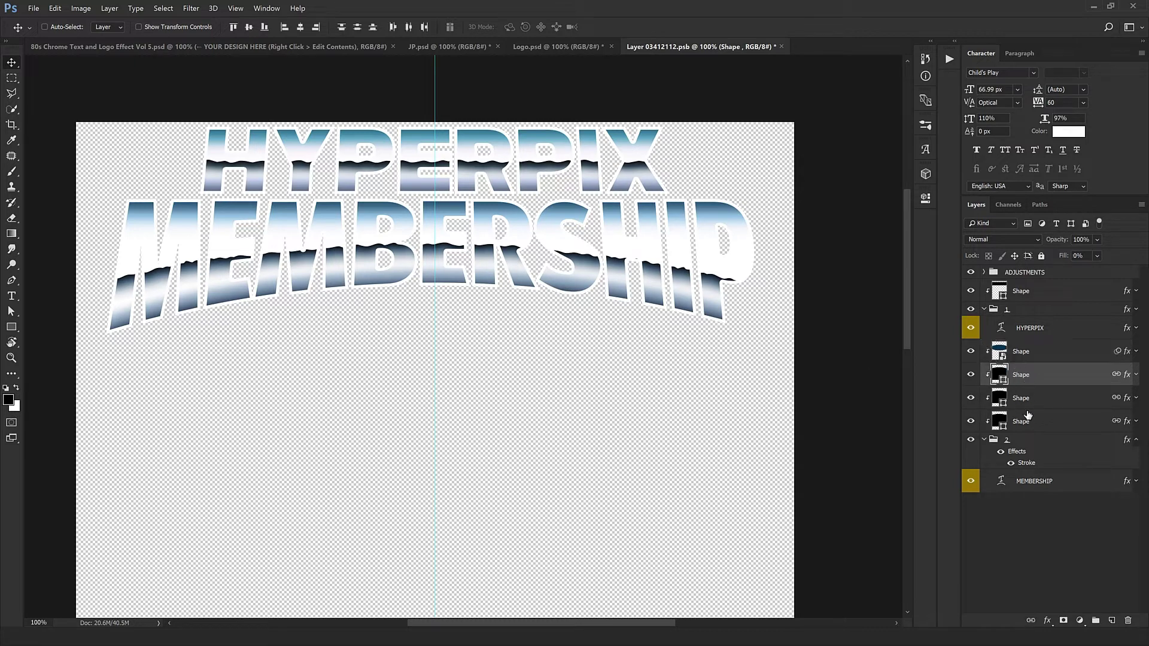
pyautogui.keyDown('shift'); pyautogui.click(1027, 418); pyautogui.keyUp('shift')
pyautogui.hotkey('ctrl', 't')
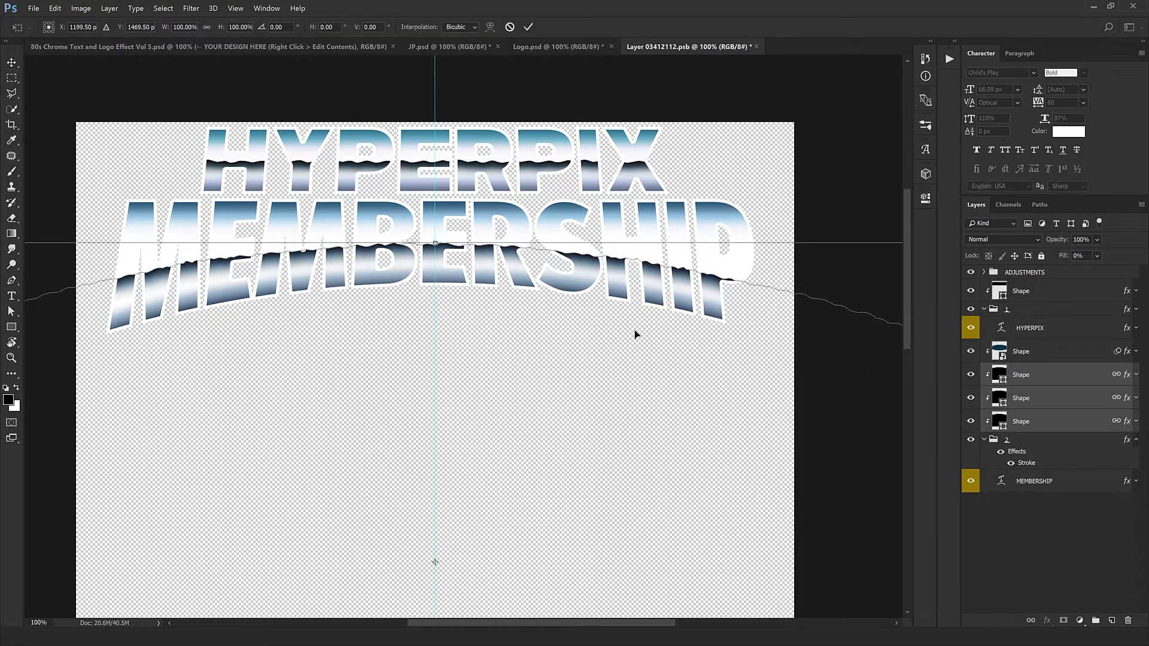
pyautogui.press('Up')
pyautogui.press('Up')
pyautogui.press('Up')
pyautogui.press('Up')
pyautogui.press('Up')
pyautogui.press('Up')
pyautogui.press('Up')
pyautogui.press('Up')
pyautogui.press('Up')
pyautogui.press('Up')
pyautogui.press('Up')
pyautogui.press('Up')
pyautogui.press('Up')
pyautogui.press('Up')
pyautogui.press('Up')
pyautogui.press('Up')
pyautogui.press('Up')
pyautogui.press('Up')
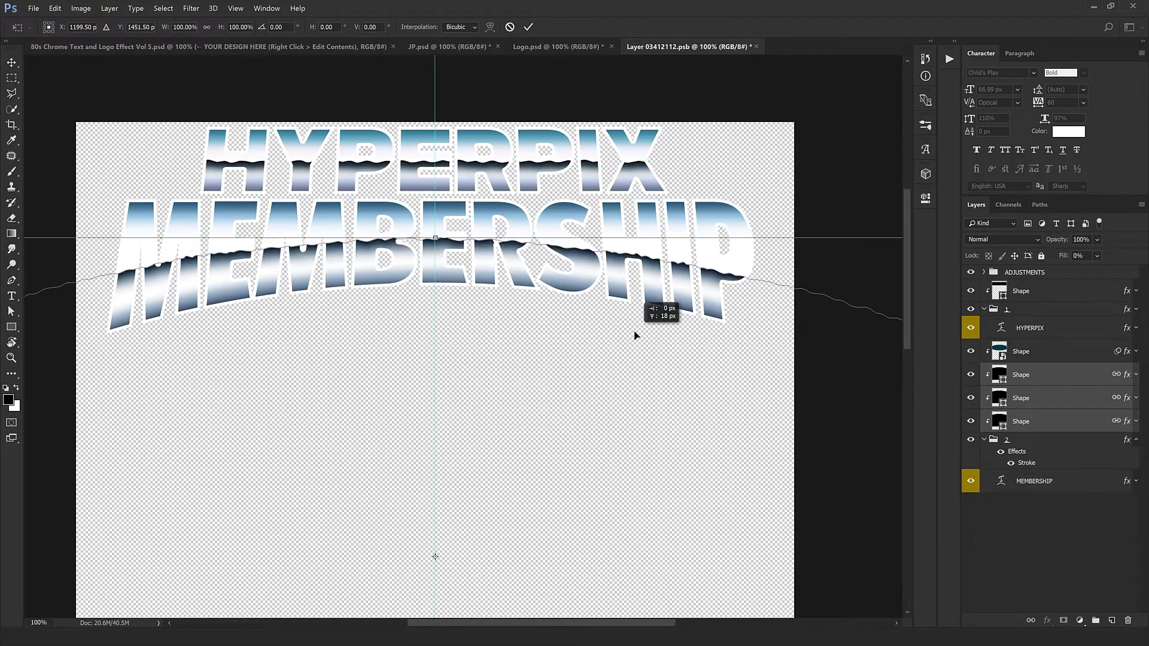
pyautogui.hotkey('ctrl', '-')
pyautogui.press('Down')
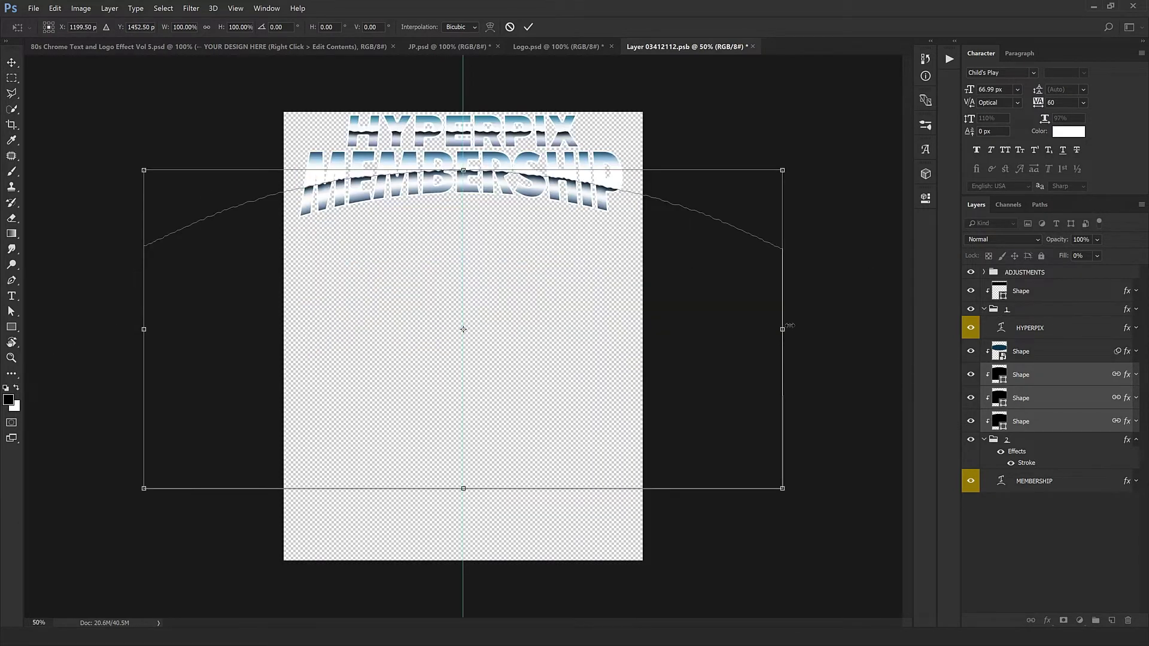
# Widen the three linked horizon shapes symmetrically to 123.41% to flatten their curve across MEMBERSHIP
pyautogui.moveTo(790, 326); pyautogui.dragTo(858, 347)
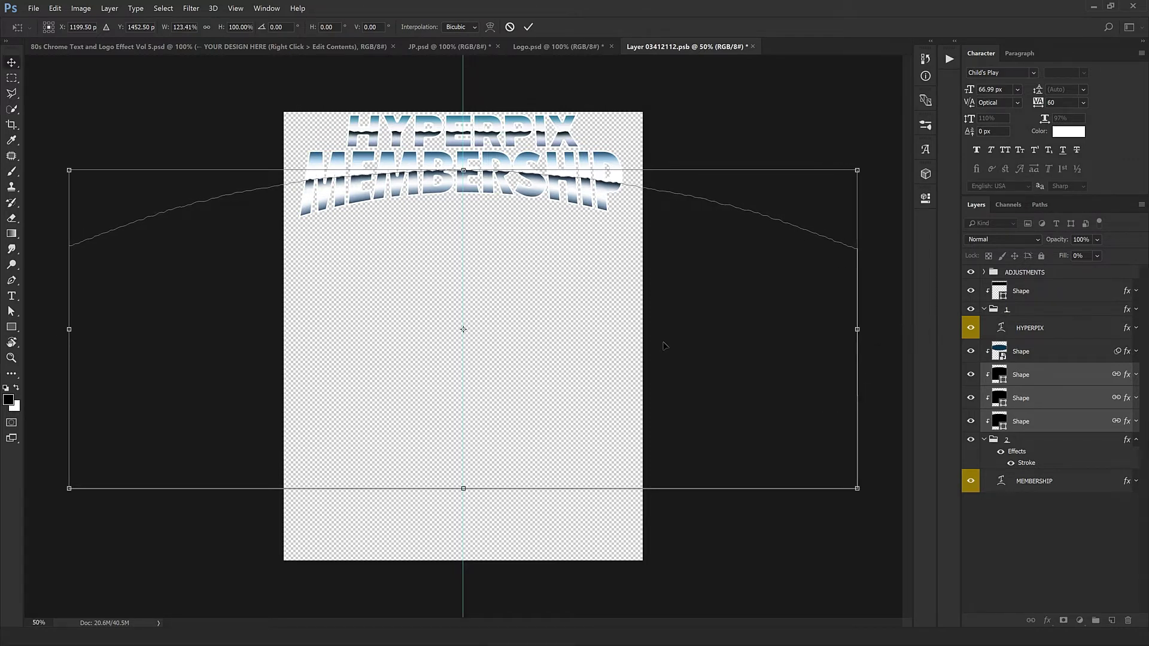
pyautogui.press('Return')
pyautogui.scroll(2, 495, 175)
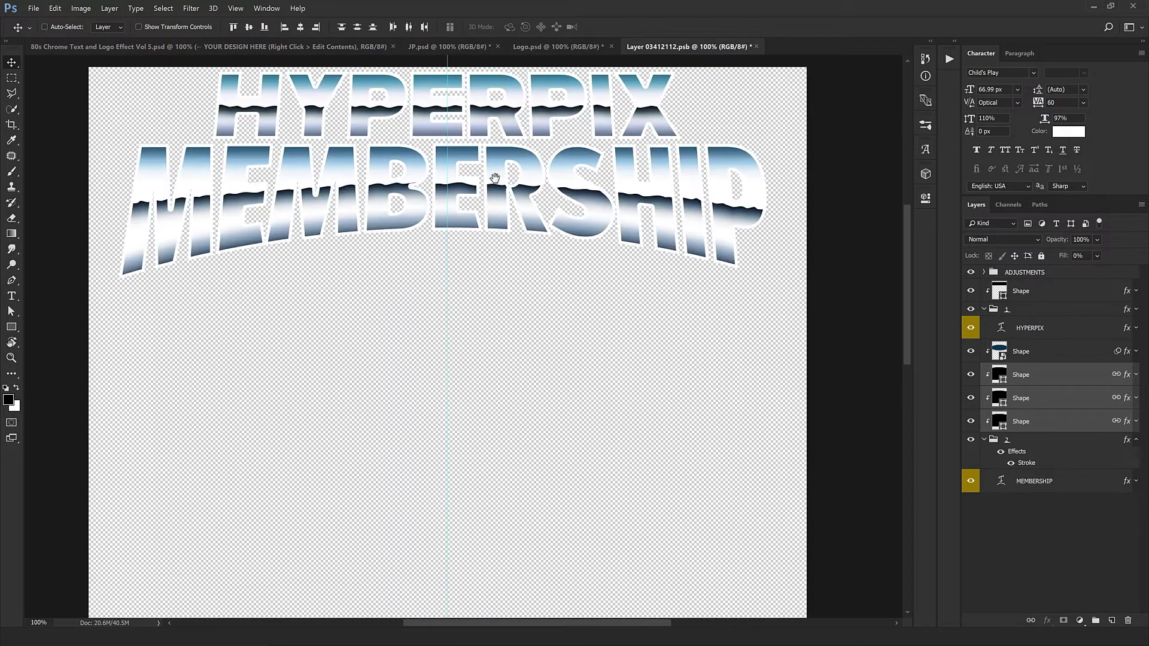
pyautogui.moveTo(495, 178); pyautogui.dragTo(531, 239)
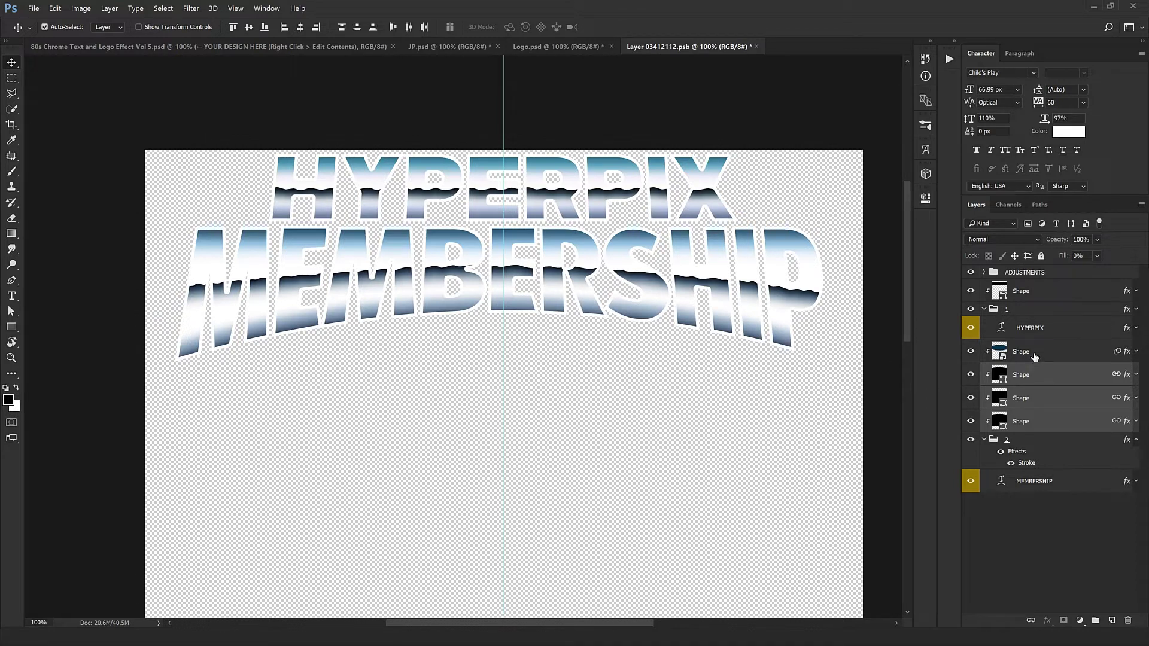
# Move group 2 and its three linked shapes slightly right to centre MEMBERSHIP, and save and close Layer 03412112.psb
pyautogui.keyDown('ctrl'); pyautogui.click(1031, 444); pyautogui.keyUp('ctrl')
pyautogui.moveTo(602, 311); pyautogui.dragTo(608, 311)
pyautogui.hotkey('shift', 'Left')
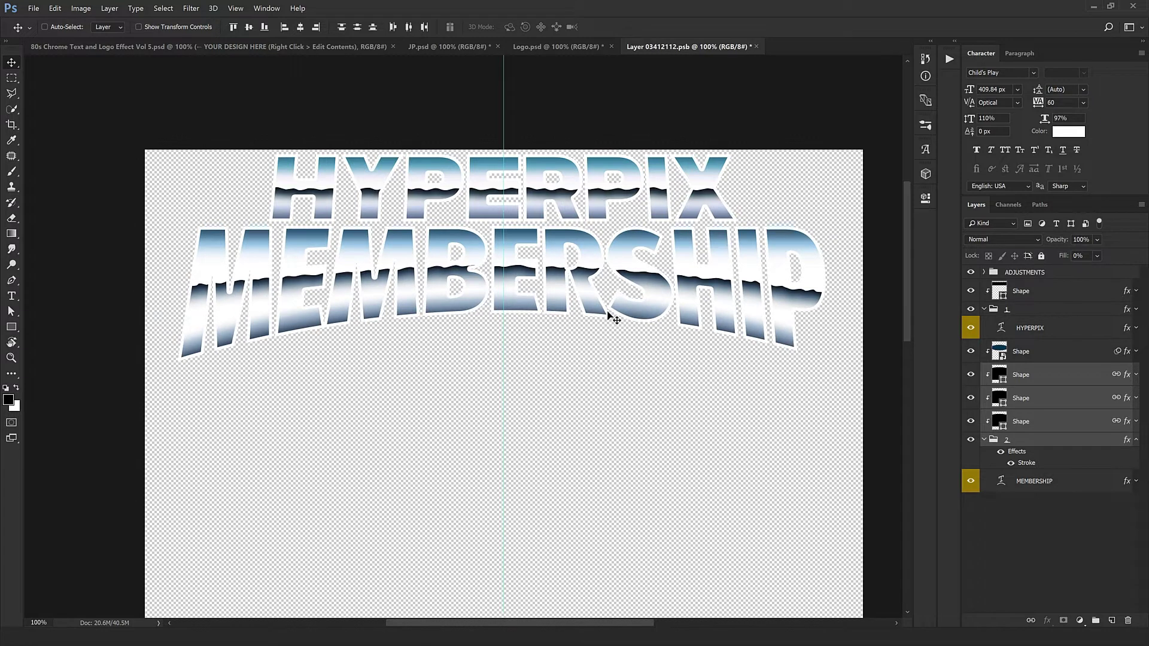
pyautogui.click(756, 46)
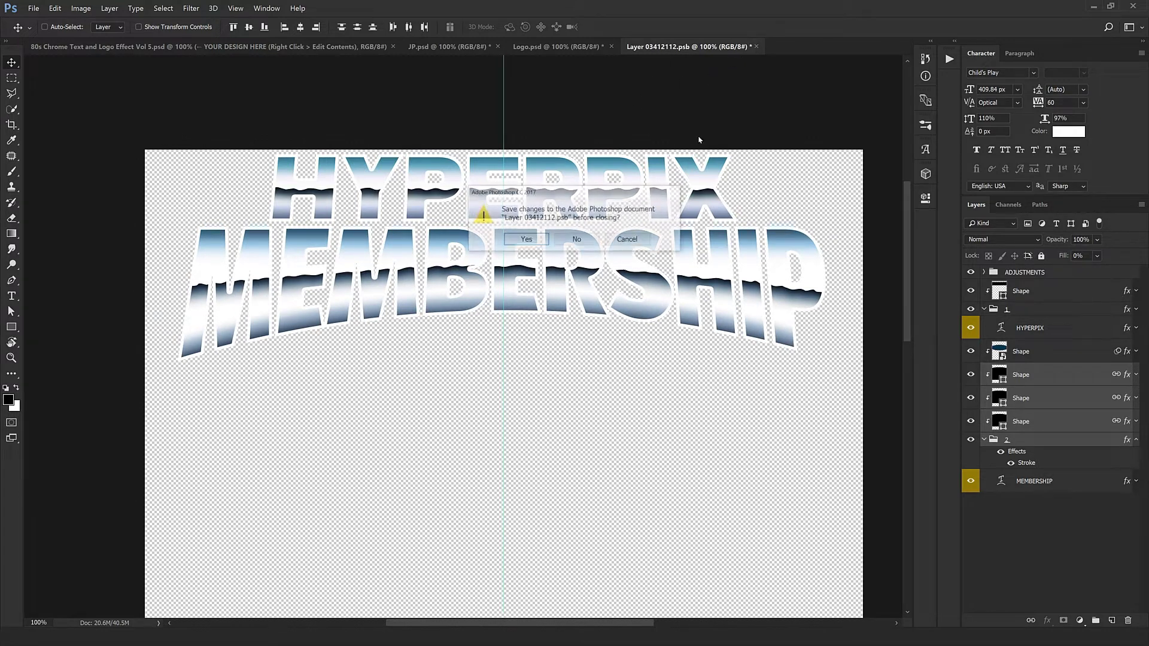
pyautogui.click(531, 239)
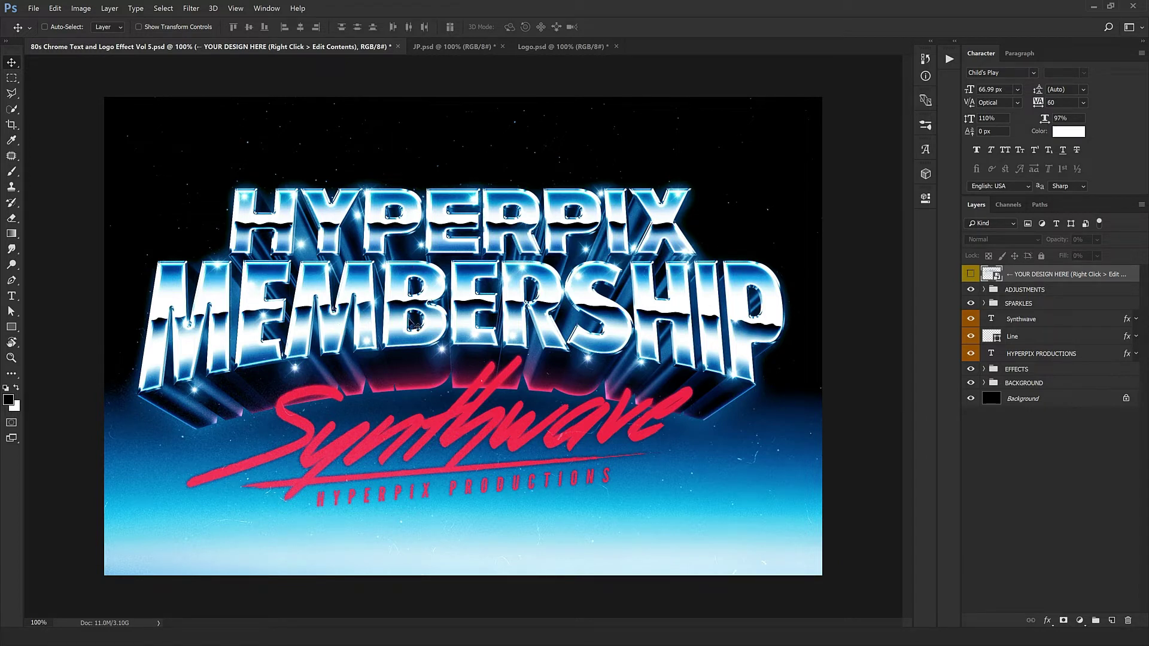
# Expand the EFFECTS, GROUP and both nested EXTRUSION folders to reveal the LEVEL 1 to LEVEL 11 folders
pyautogui.click(1019, 370)
pyautogui.click(984, 369)
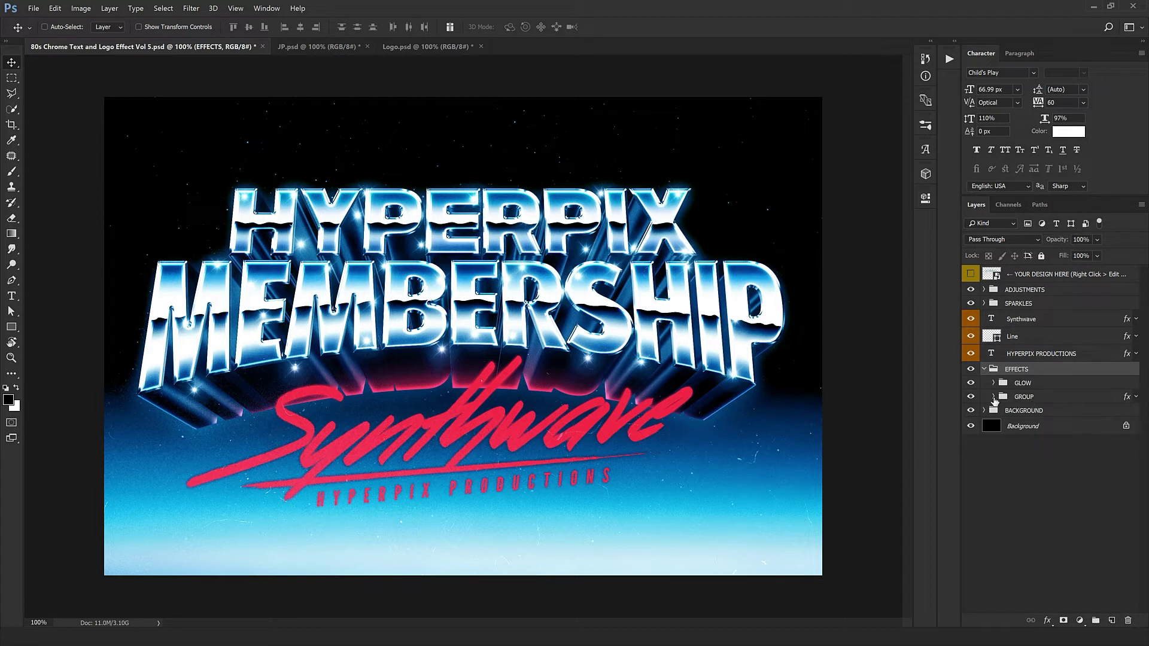
pyautogui.click(993, 396)
pyautogui.click(1016, 424)
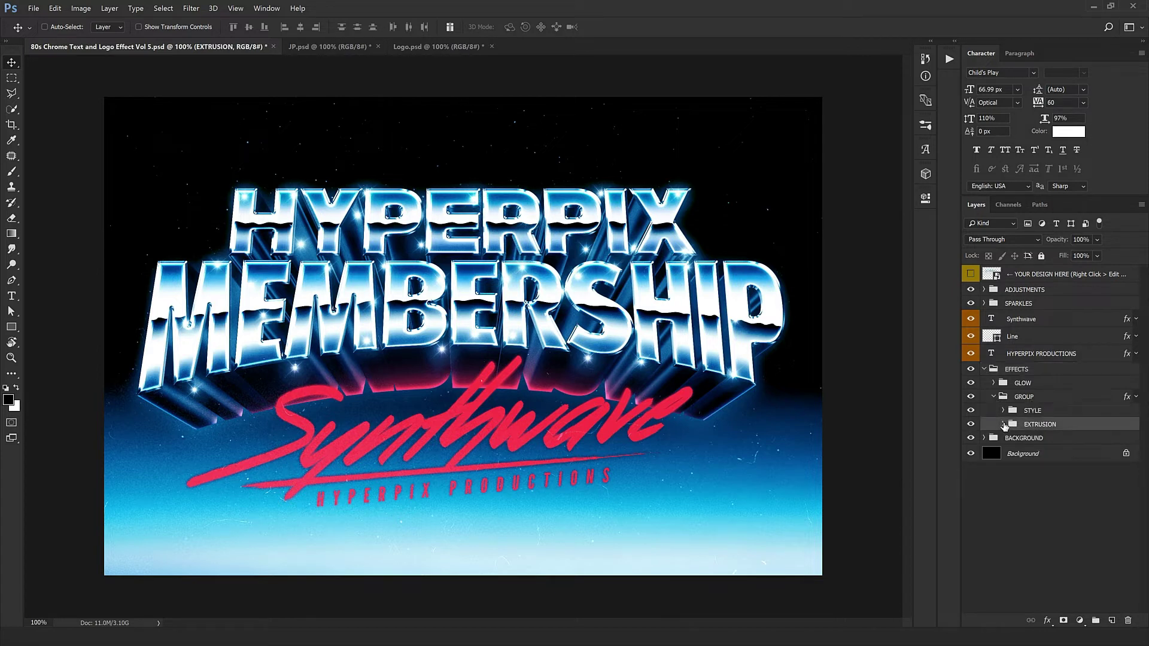
pyautogui.click(1004, 425)
pyautogui.click(1044, 477)
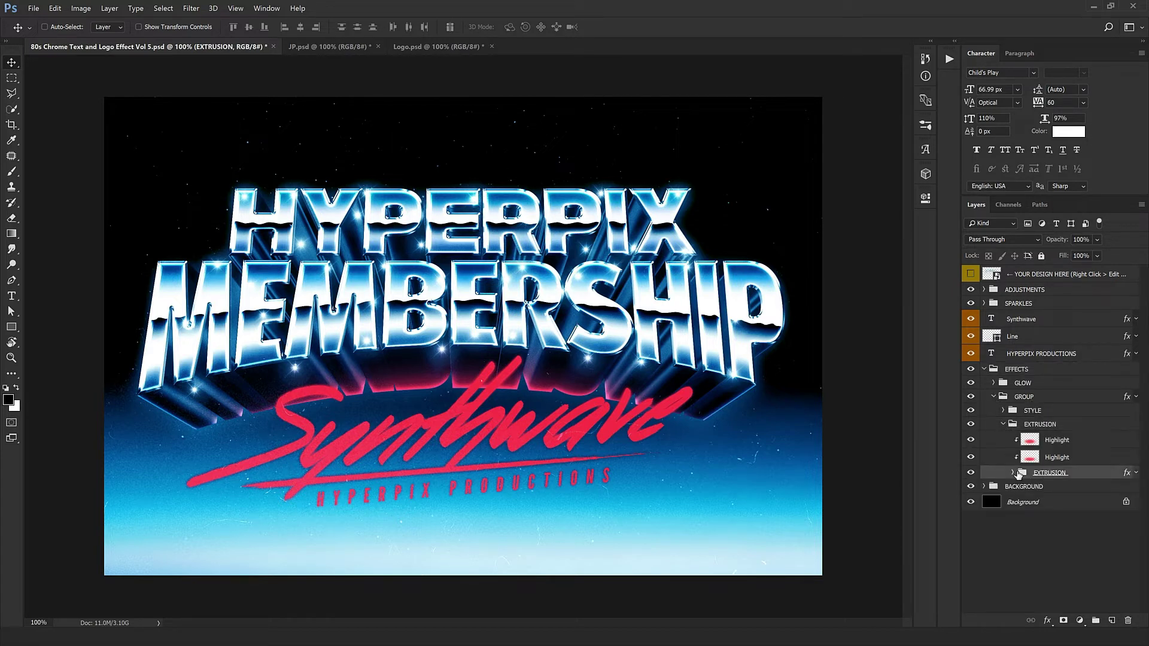
pyautogui.click(1012, 473)
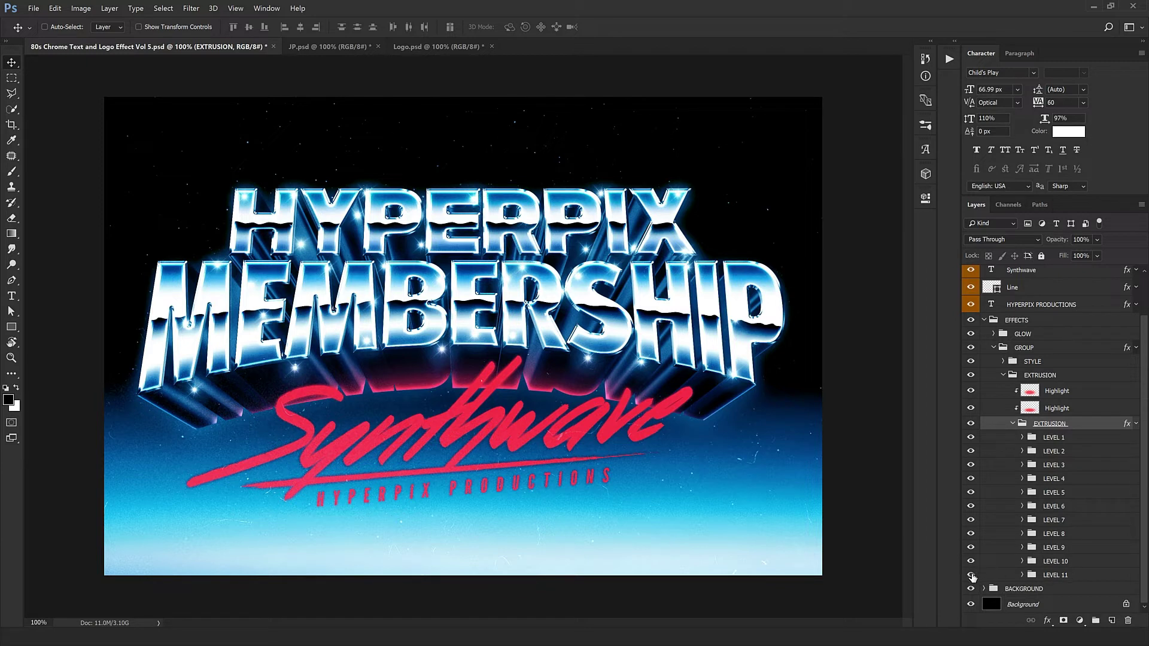
# Hide the LEVEL 6 to LEVEL 11 folders to preview a shorter extrusion, and show them again
pyautogui.moveTo(972, 575); pyautogui.dragTo(972, 515)
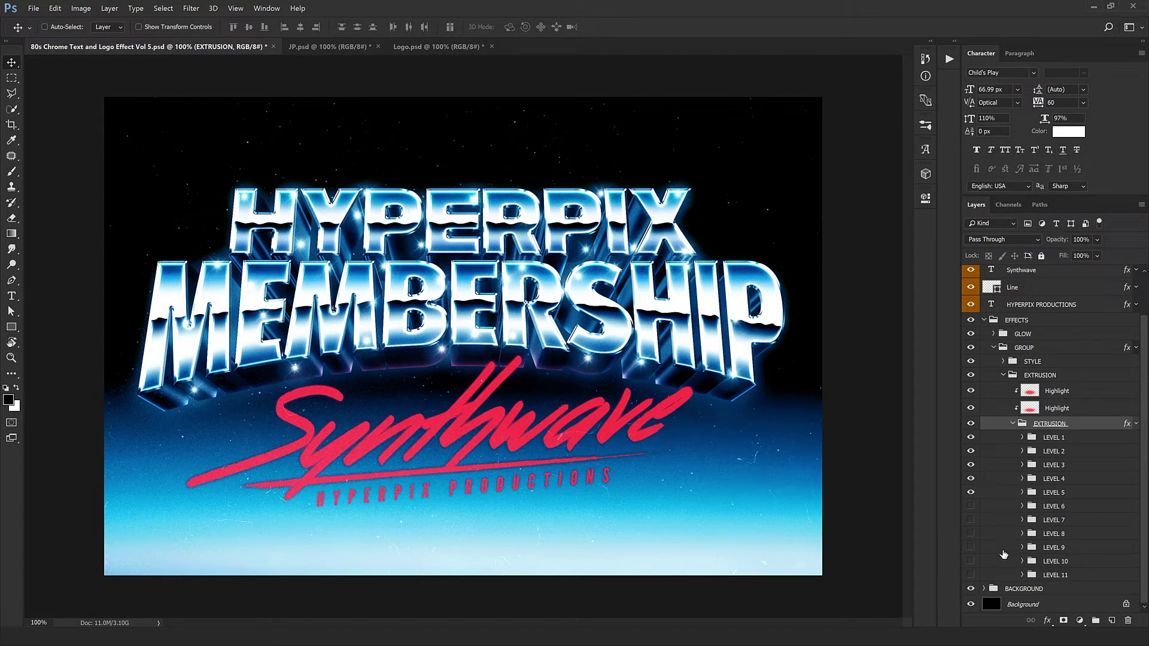
pyautogui.click(970, 507)
pyautogui.moveTo(971, 510); pyautogui.dragTo(971, 576)
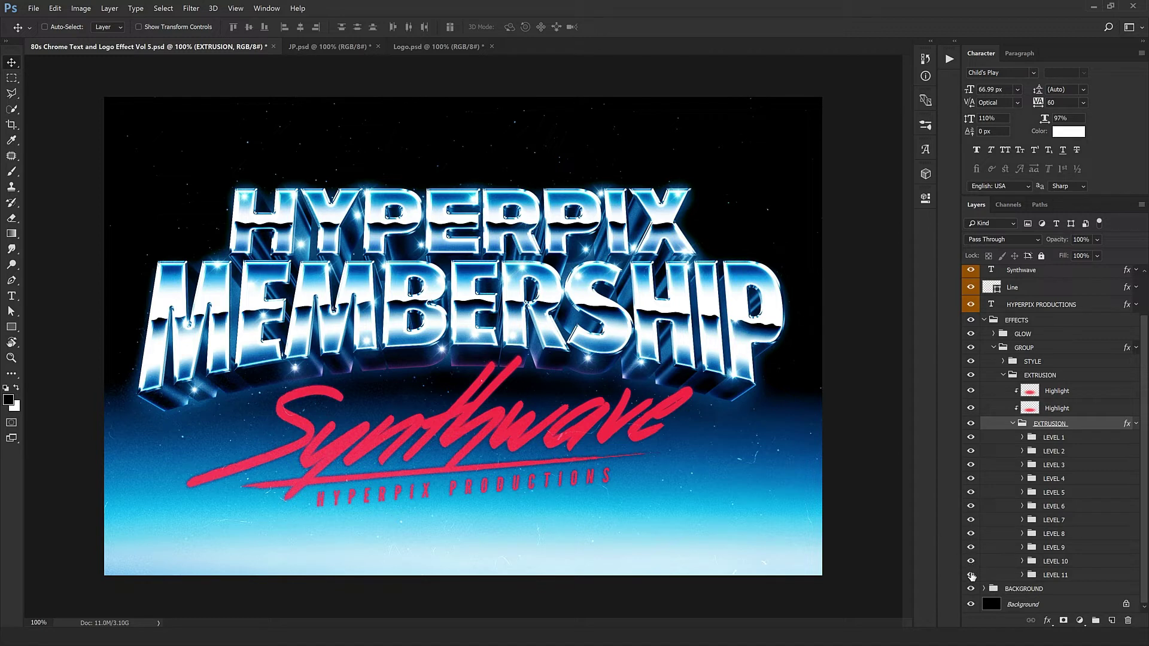
# Merge the LEVEL 1 to LEVEL 11 extrusion folders into a single layer
pyautogui.click(1075, 576)
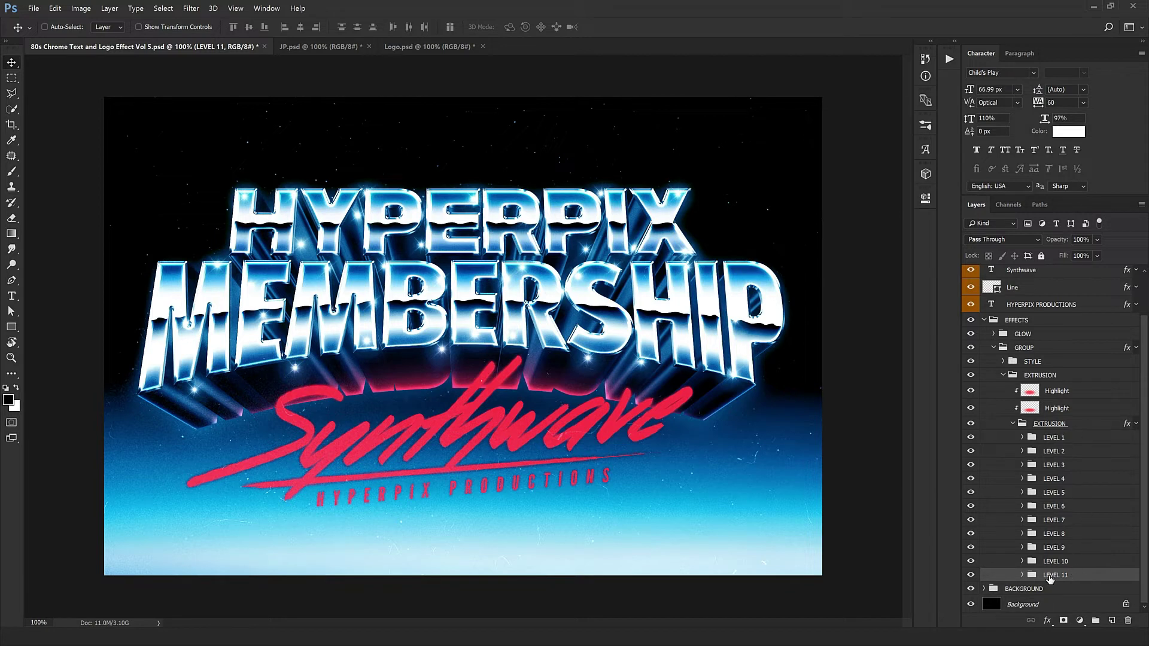
pyautogui.keyDown('shift'); pyautogui.click(1070, 443); pyautogui.keyUp('shift')
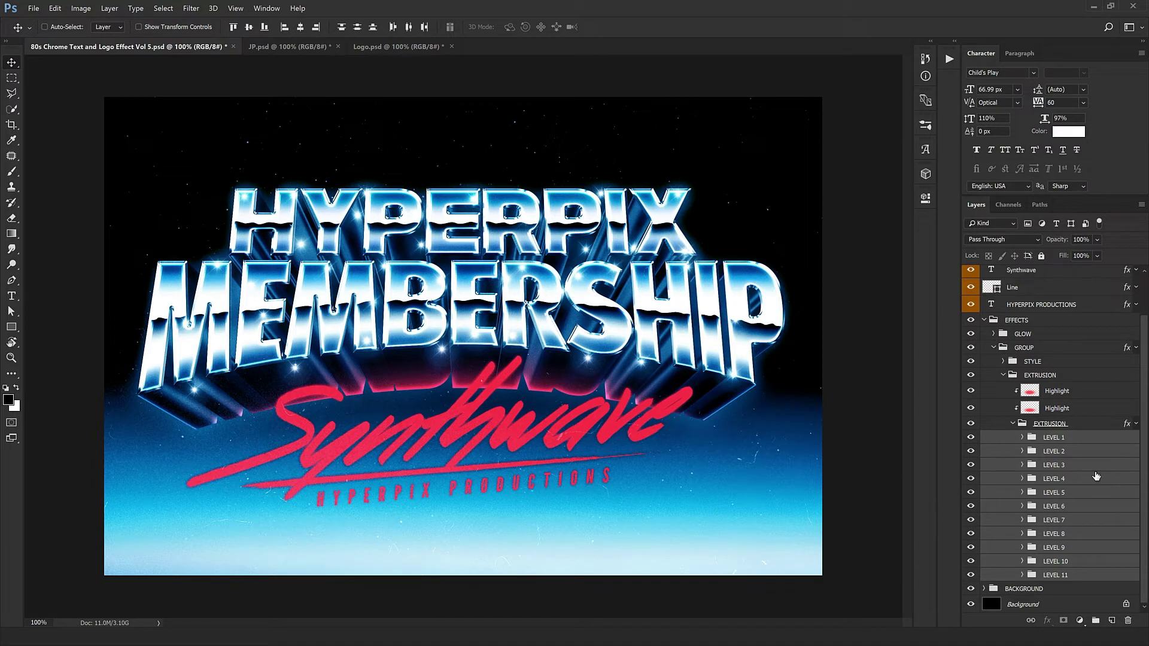
pyautogui.press('ctrl')
pyautogui.hotkey('ctrl', 'e')
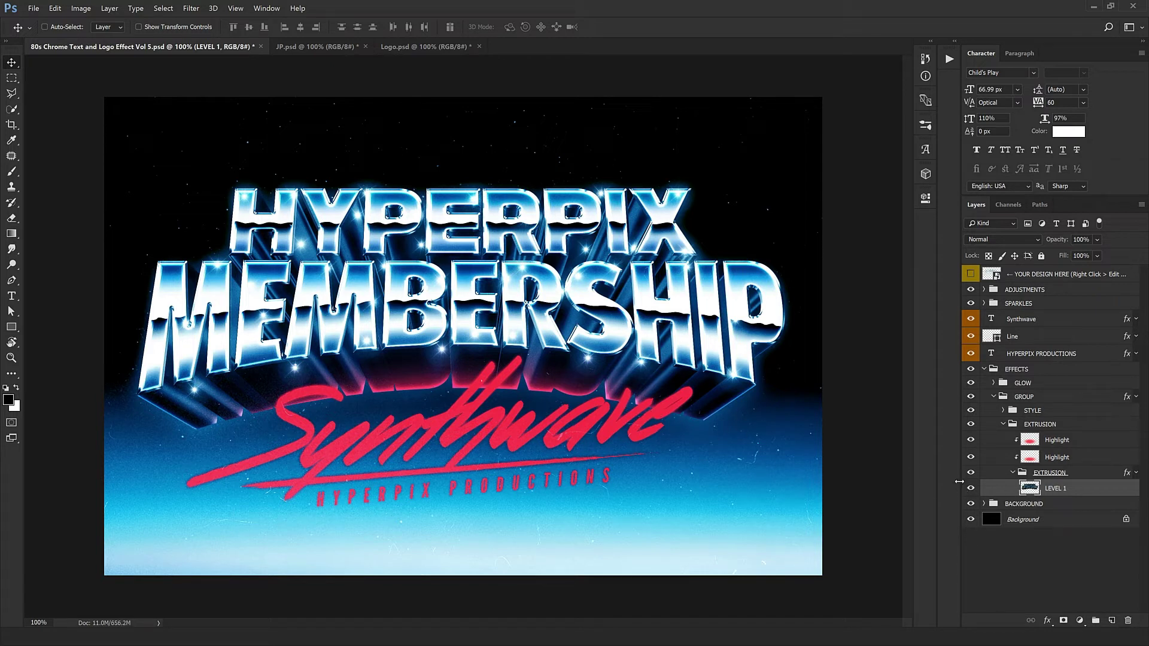
# Select both Highlight layers in the EXTRUSION folder and reposition them slightly beneath the MEMBERSHIP text
pyautogui.click(1062, 459)
pyautogui.click(1060, 440)
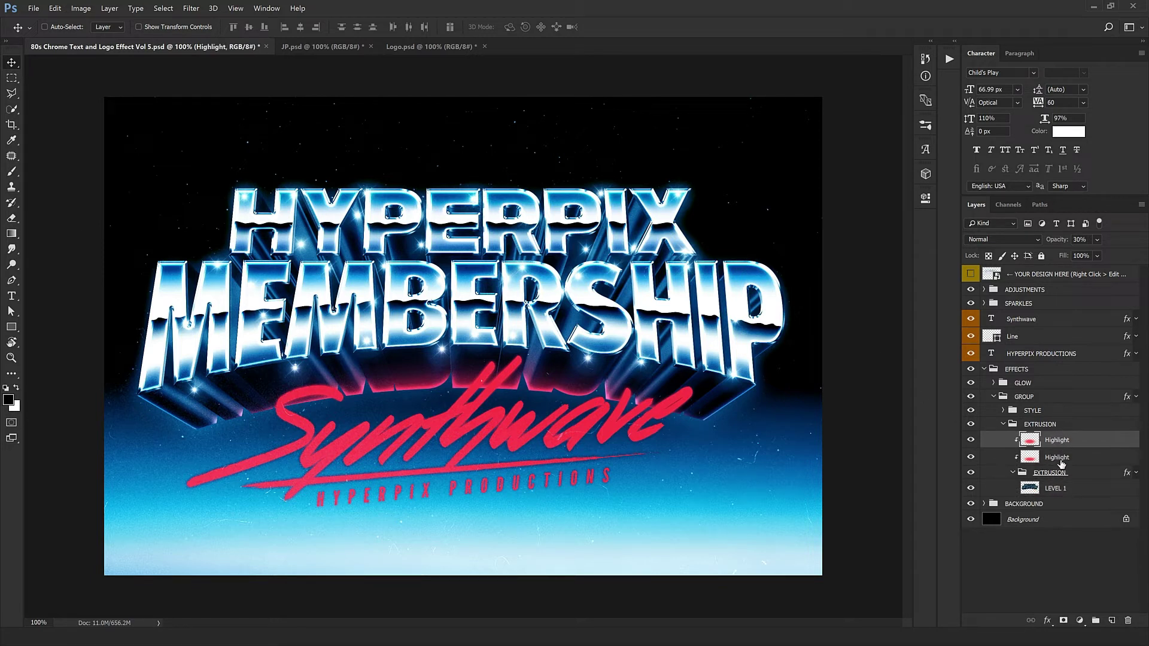
pyautogui.keyDown('ctrl'); pyautogui.click(1060, 460); pyautogui.keyUp('ctrl')
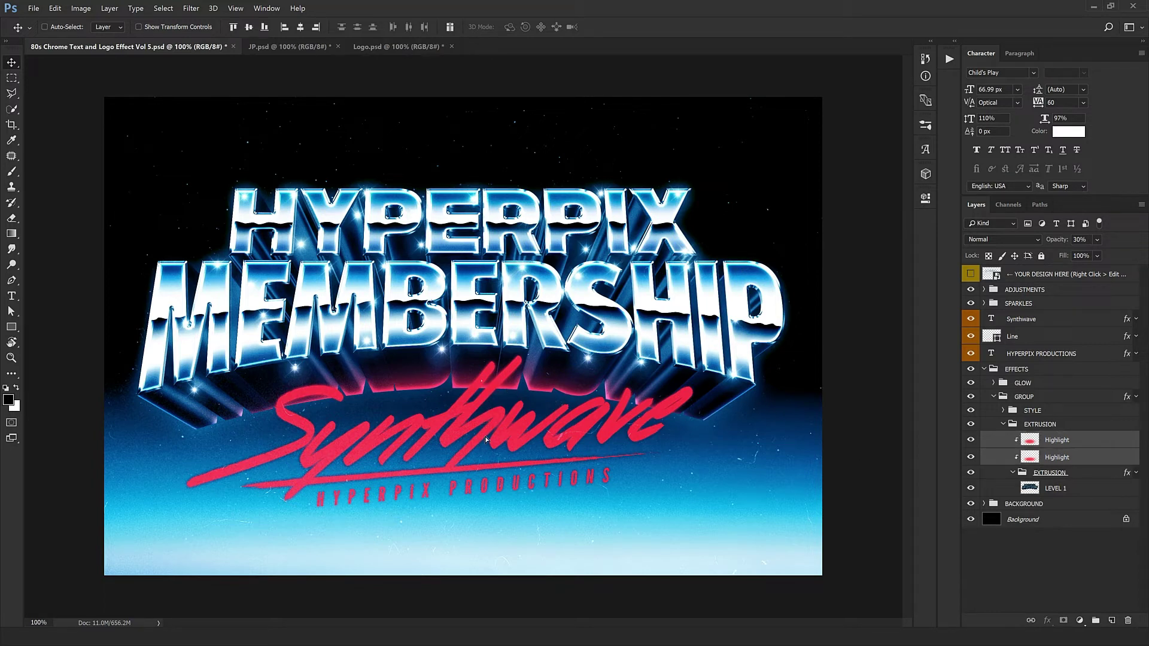
pyautogui.moveTo(484, 411)
pyautogui.mouseDown()
pyautogui.moveTo(486, 383)
pyautogui.moveTo(487, 413)
pyautogui.mouseUp()
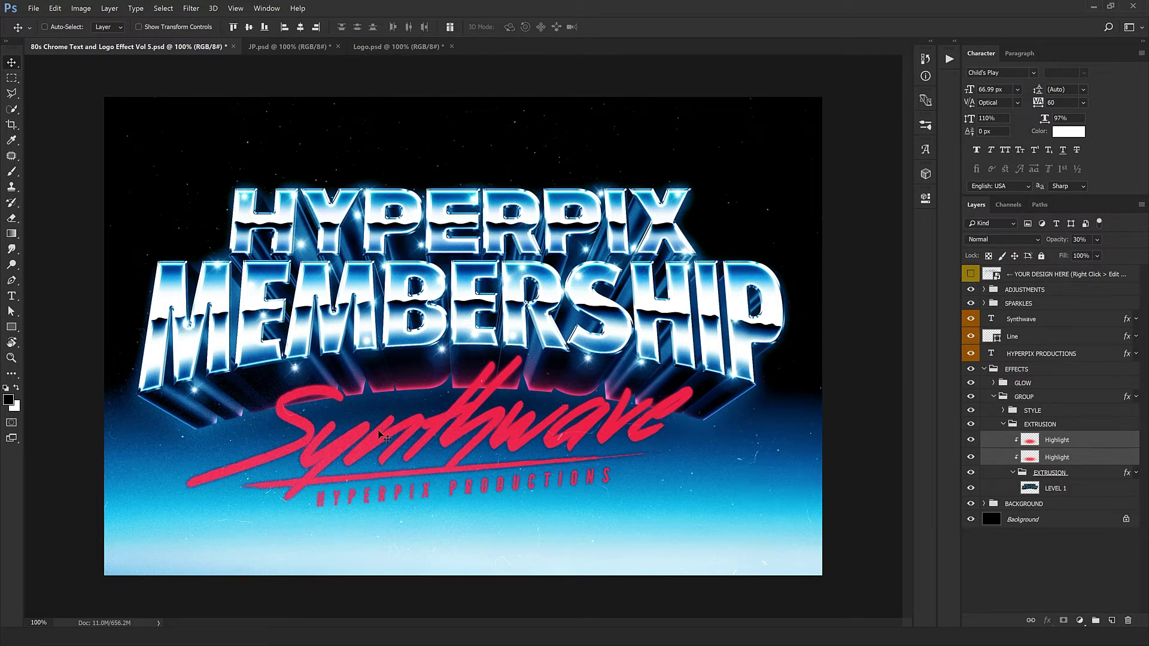
# Widen both selected Highlight layers horizontally to about 135% so they span the full MEMBERSHIP extrusion
pyautogui.hotkey('ctrl', '-')
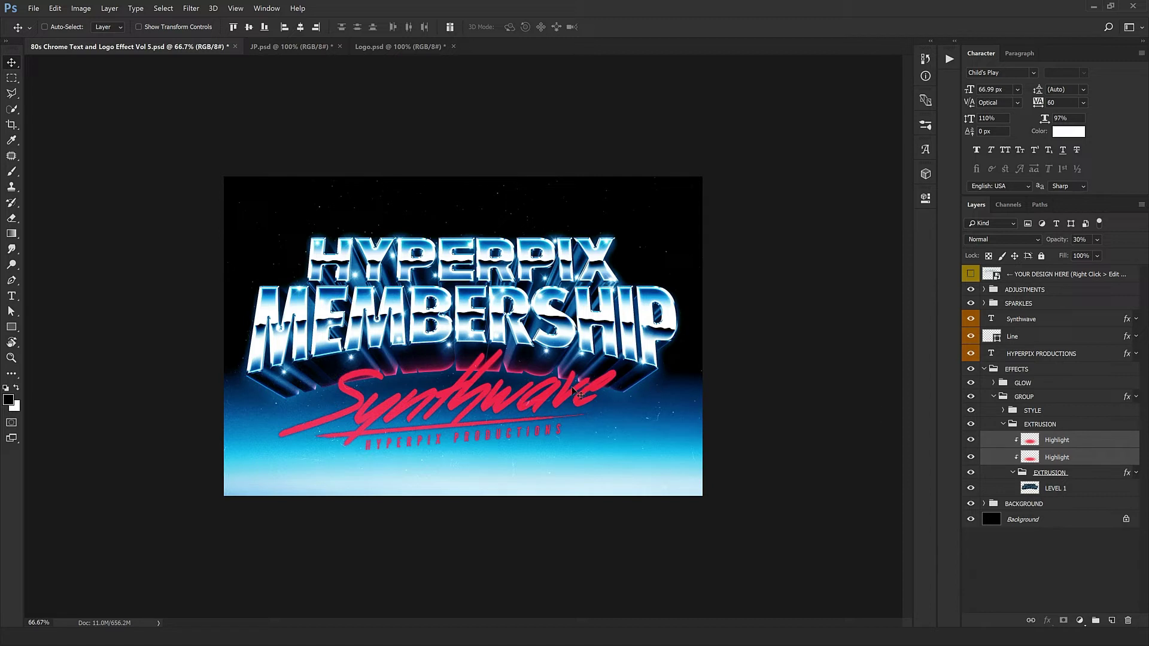
pyautogui.hotkey('ctrl', 't')
pyautogui.moveTo(711, 401); pyautogui.dragTo(774, 410)
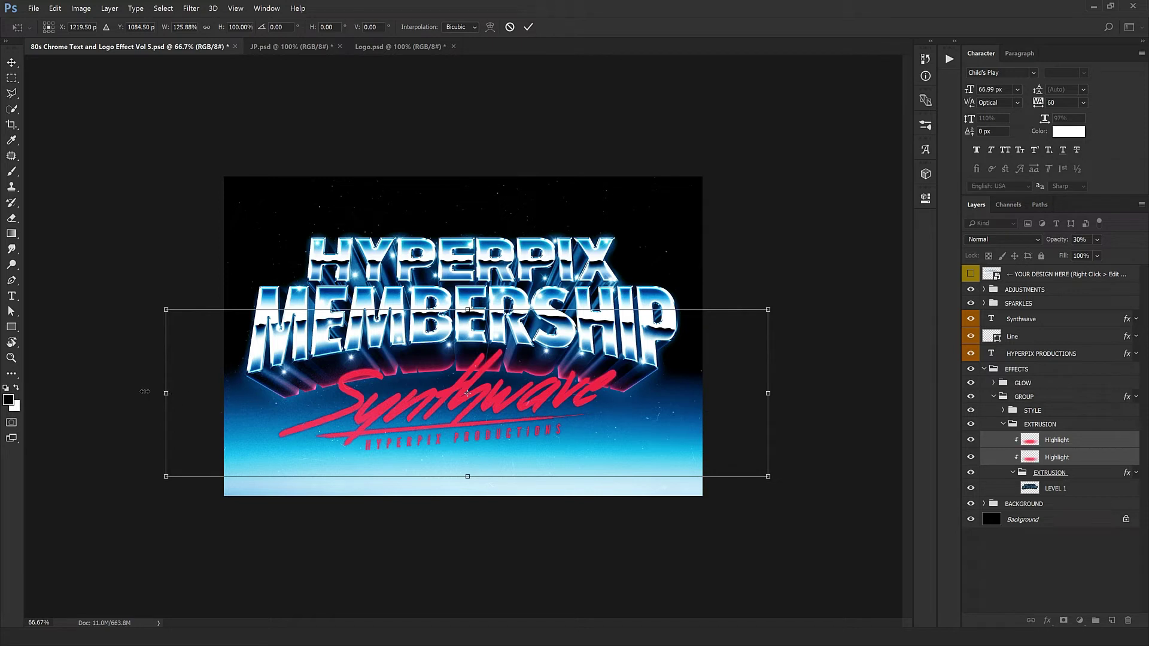
pyautogui.moveTo(144, 391); pyautogui.dragTo(144, 392)
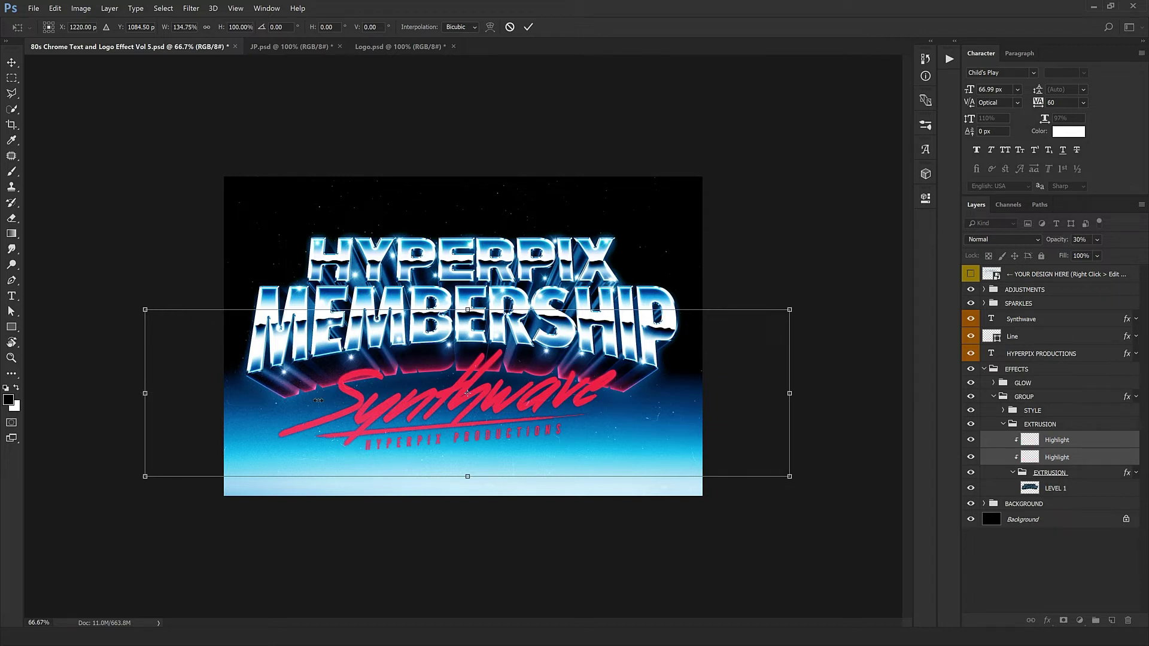
pyautogui.press('Return')
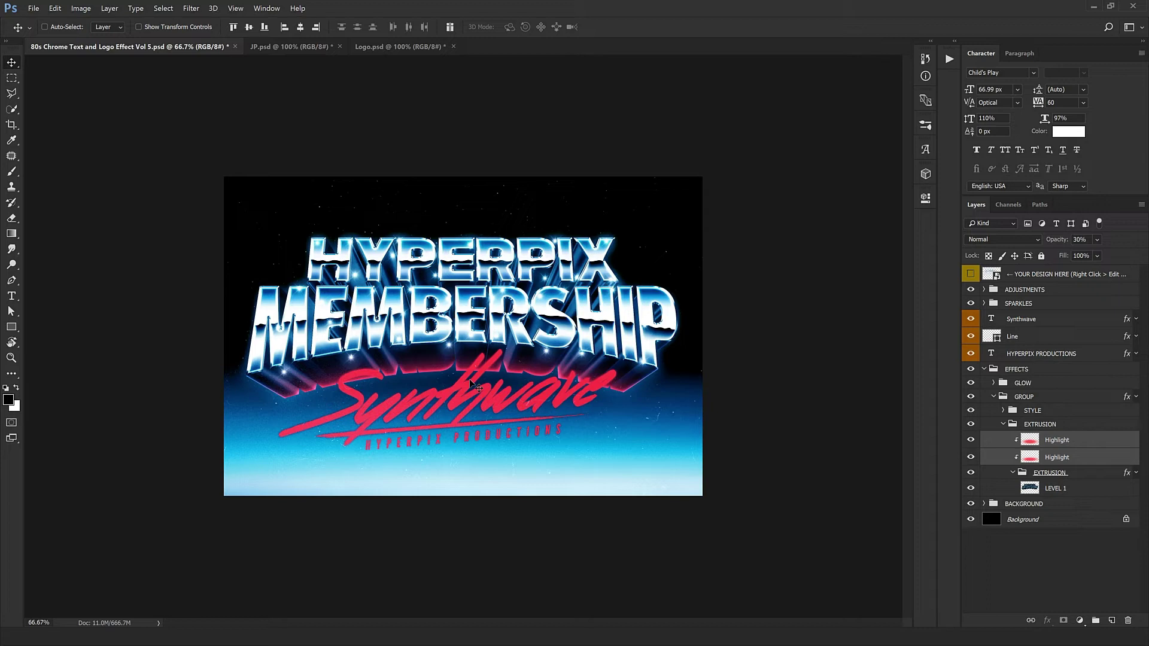
pyautogui.hotkey('ctrl', '+')
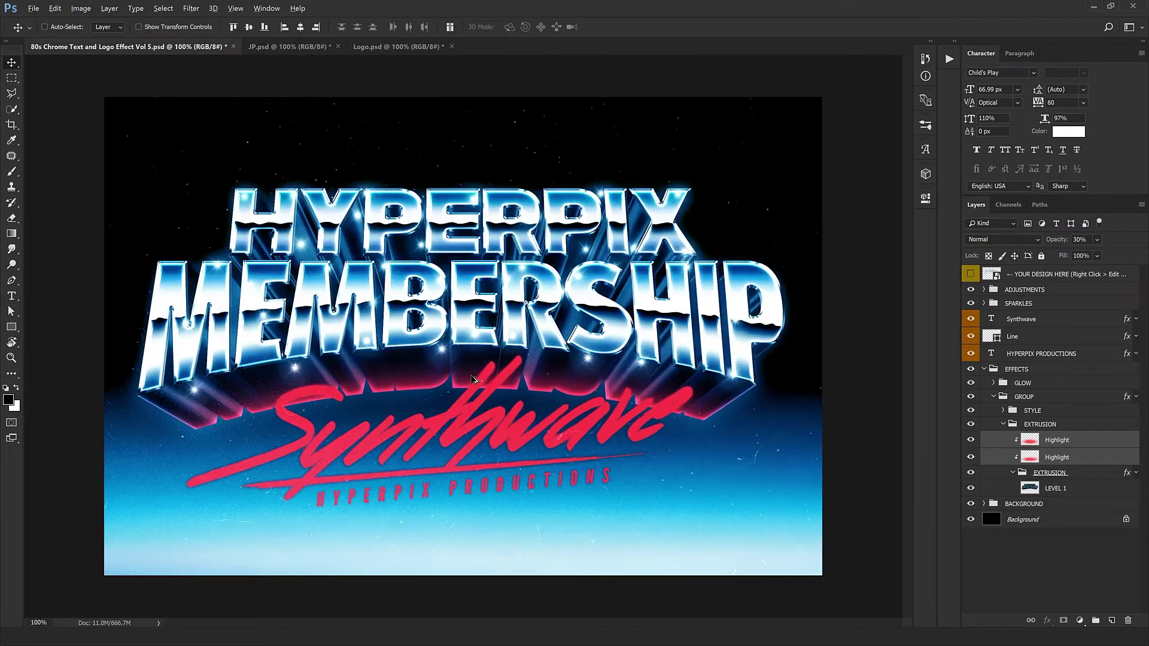
# Collapse the EFFECTS folder and expand ADJUSTMENTS and its COLOR / BRIGHTNESS / CONTRAST folder
pyautogui.click(984, 370)
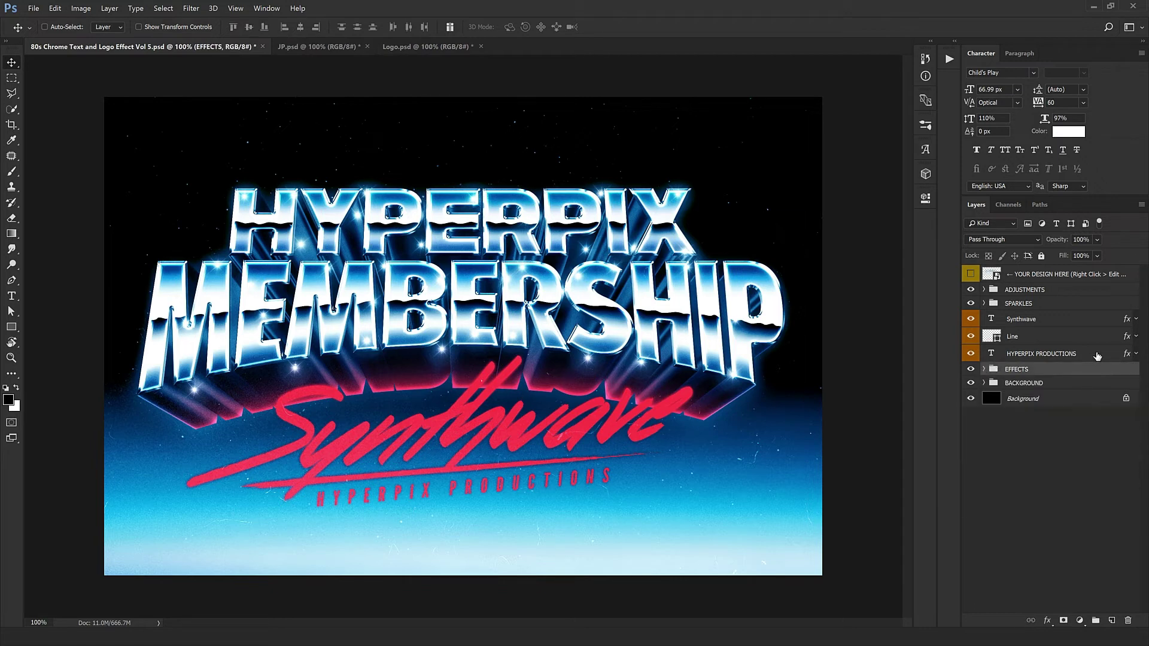
pyautogui.click(987, 291)
pyautogui.click(984, 290)
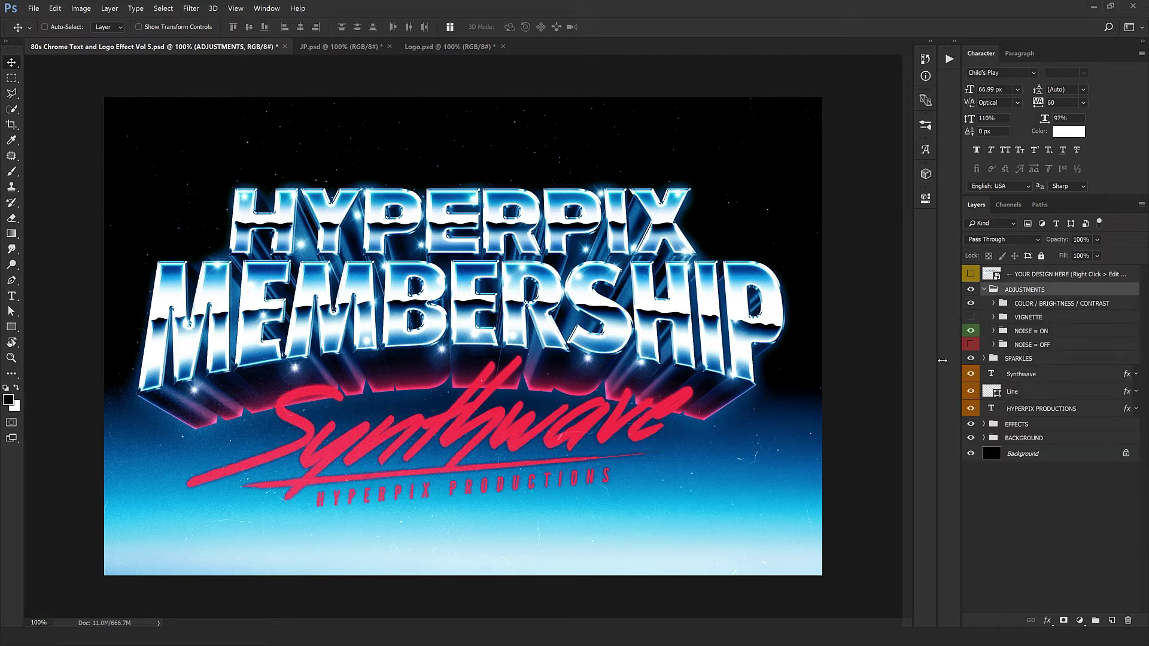
pyautogui.click(1053, 308)
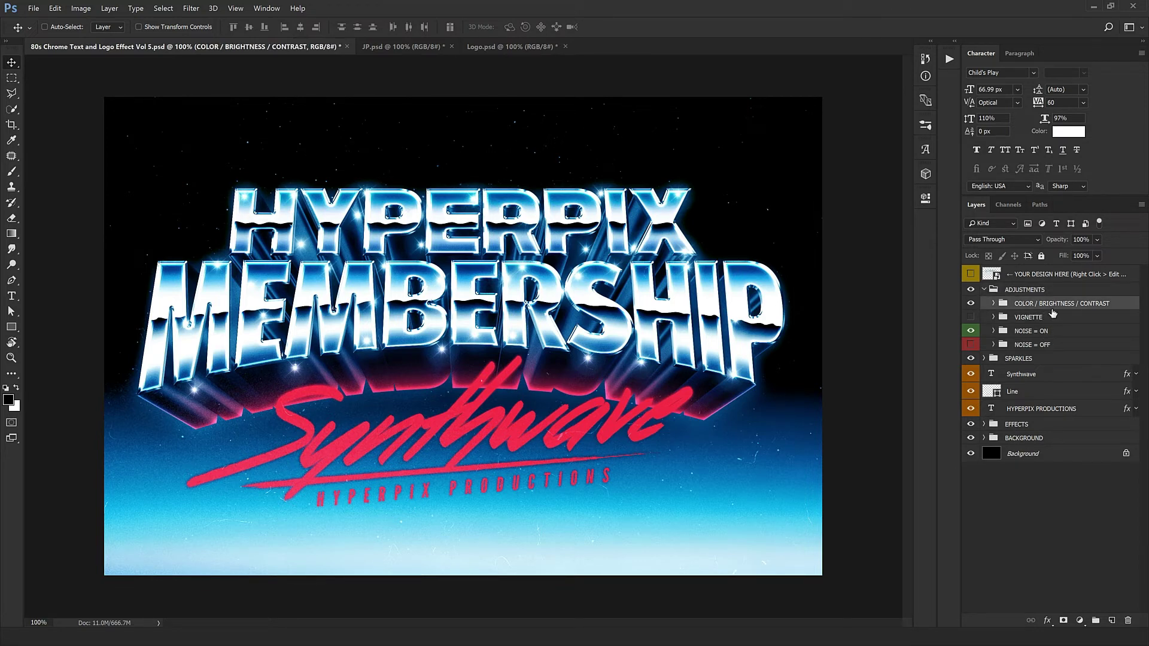
pyautogui.click(993, 304)
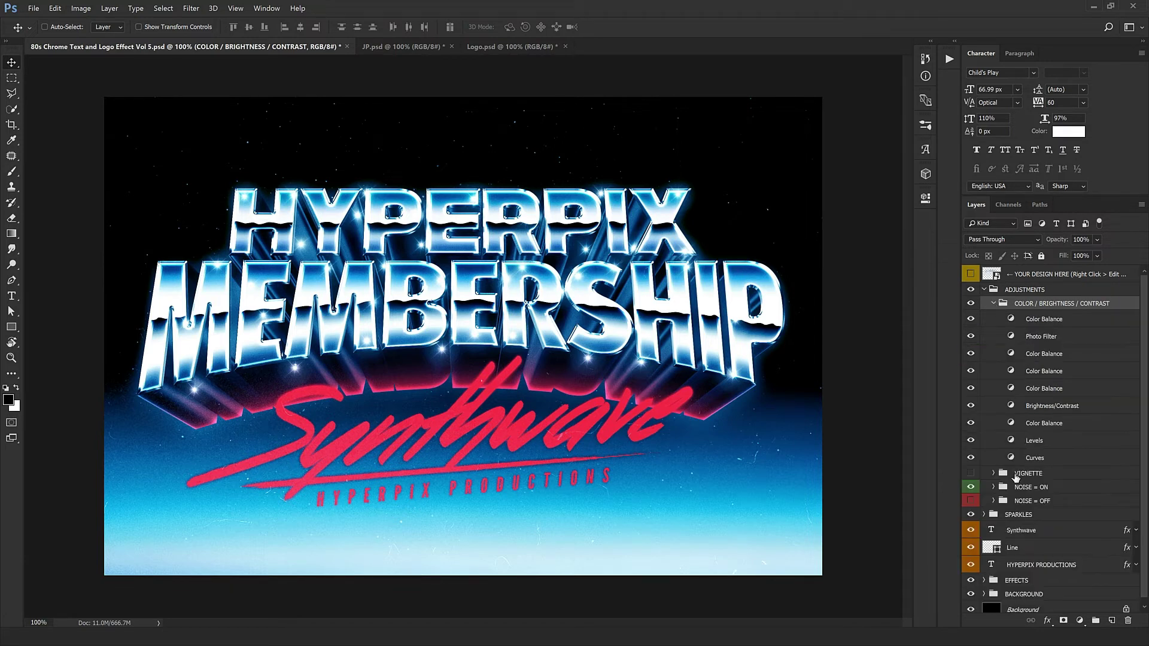
# Try recolouring the artwork with the Color Balance layer below Photo Filter, shifting midtones to +48, +43 and -28
pyautogui.doubleClick(1011, 354)
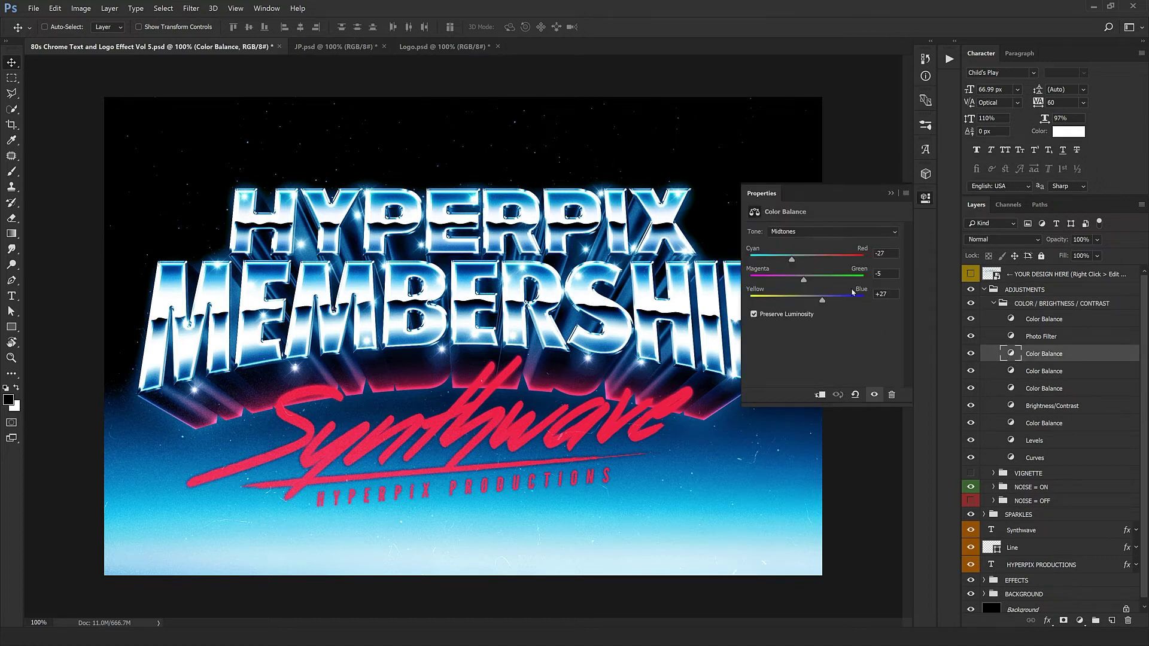
pyautogui.moveTo(789, 259); pyautogui.dragTo(789, 299)
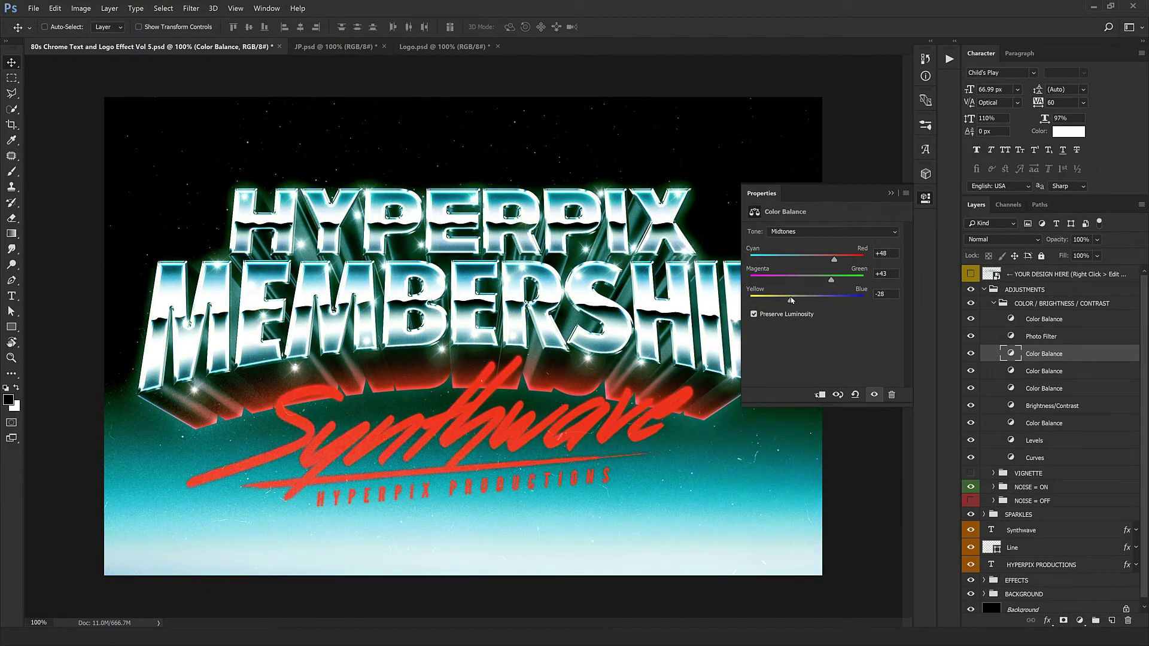
pyautogui.click(805, 233)
pyautogui.click(795, 234)
pyautogui.moveTo(803, 280)
pyautogui.mouseDown()
pyautogui.moveTo(825, 282)
pyautogui.moveTo(812, 301)
pyautogui.mouseUp()
pyautogui.click(891, 193)
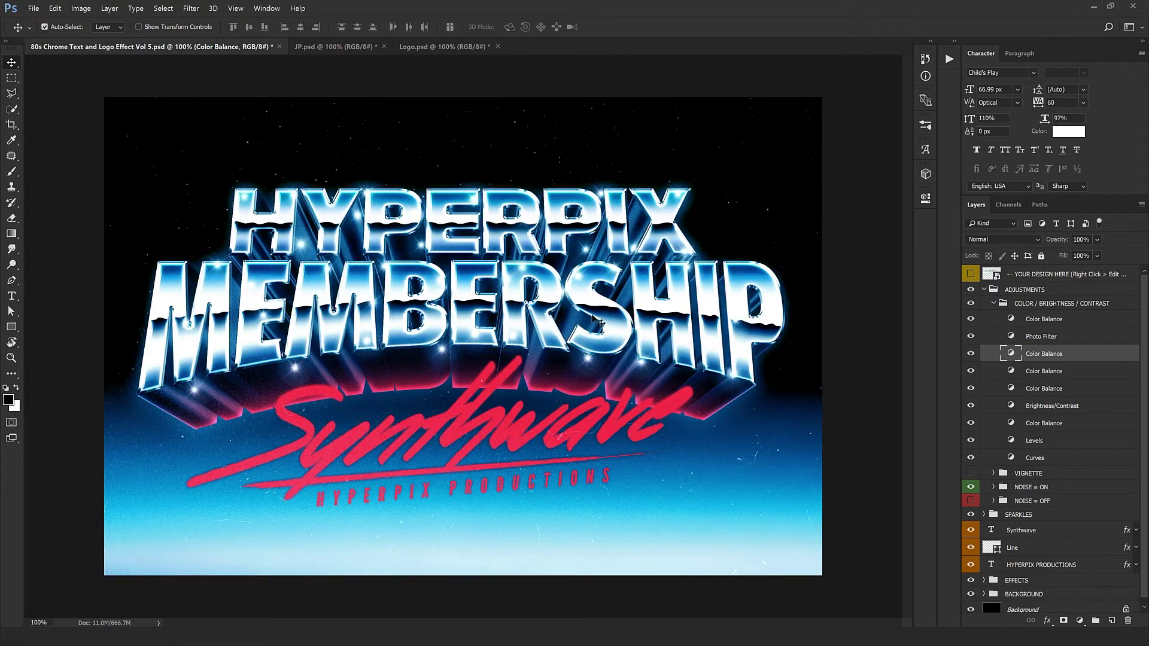
# Undo the trial Color Balance changes and collapse the COLOR / BRIGHTNESS / CONTRAST folder
pyautogui.hotkey('ctrl', 'z')
pyautogui.hotkey('ctrl', 'z')
pyautogui.hotkey('ctrl', 'z')
pyautogui.hotkey('ctrl', 'z')
pyautogui.hotkey('ctrl', 'z')
pyautogui.hotkey('ctrl', 'z')
pyautogui.click(993, 304)
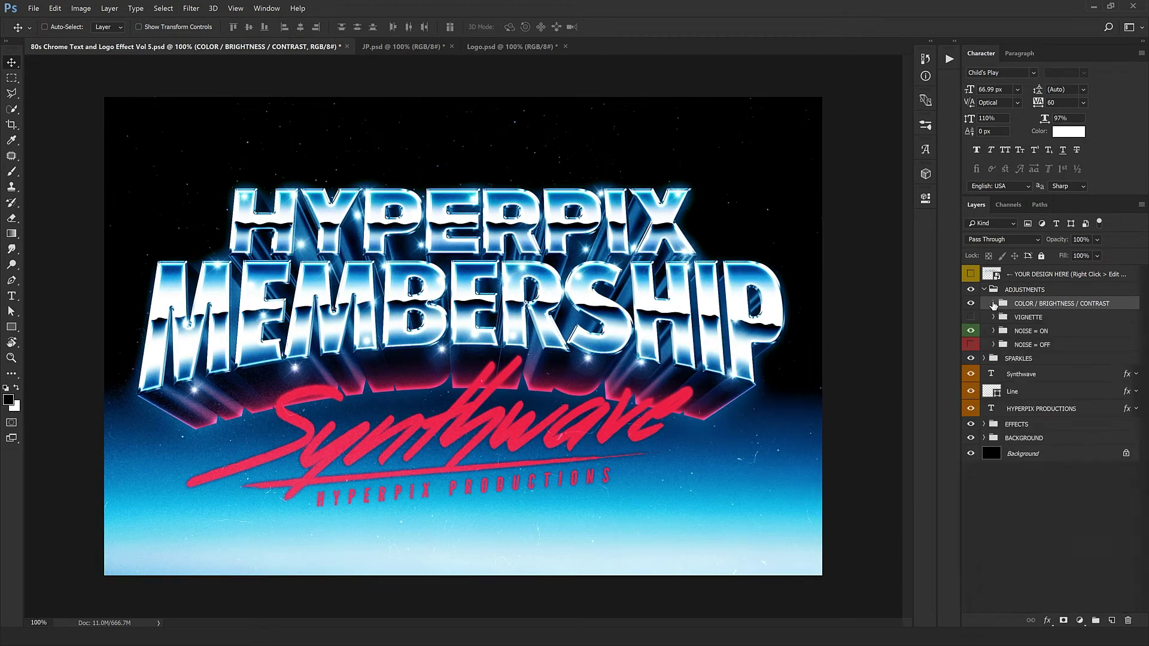
# Show the VIGNETTE folder and try its Vignette layer at 100% opacity
pyautogui.click(1027, 317)
pyautogui.click(971, 318)
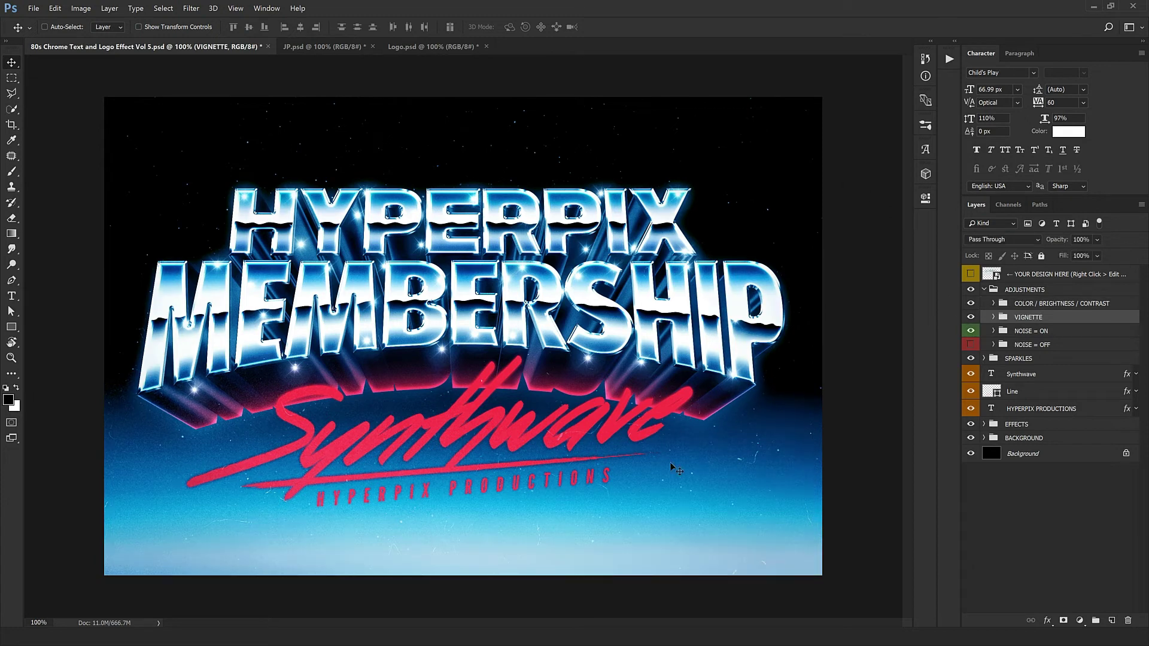
pyautogui.click(993, 317)
pyautogui.click(1080, 334)
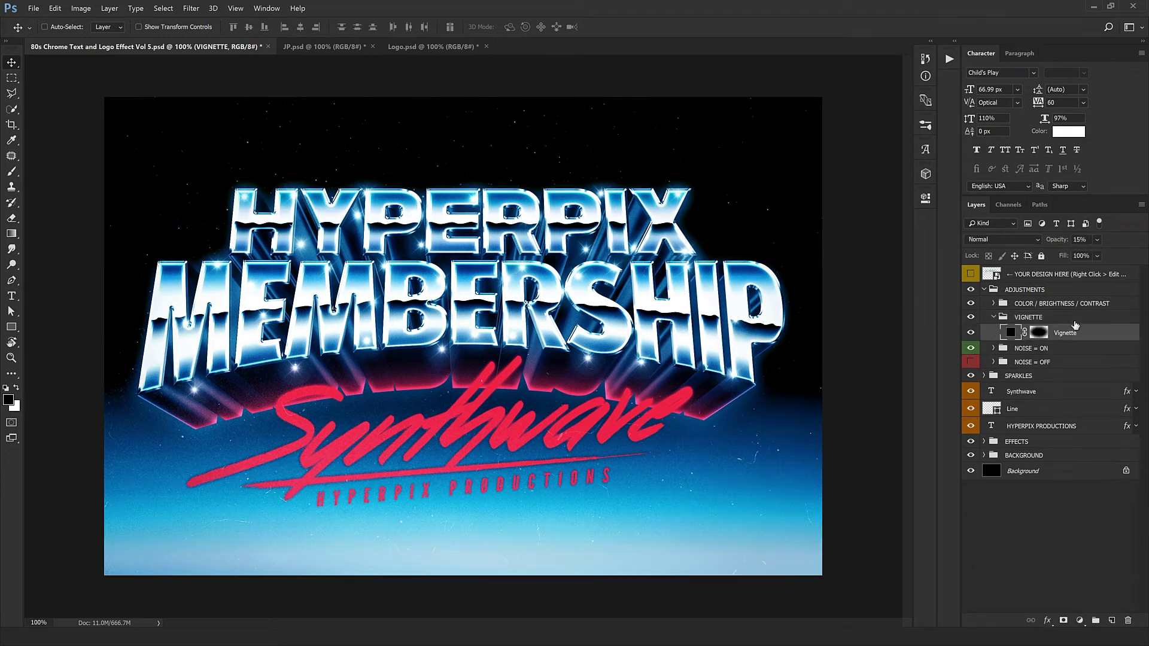
pyautogui.moveTo(1058, 240); pyautogui.dragTo(1146, 249)
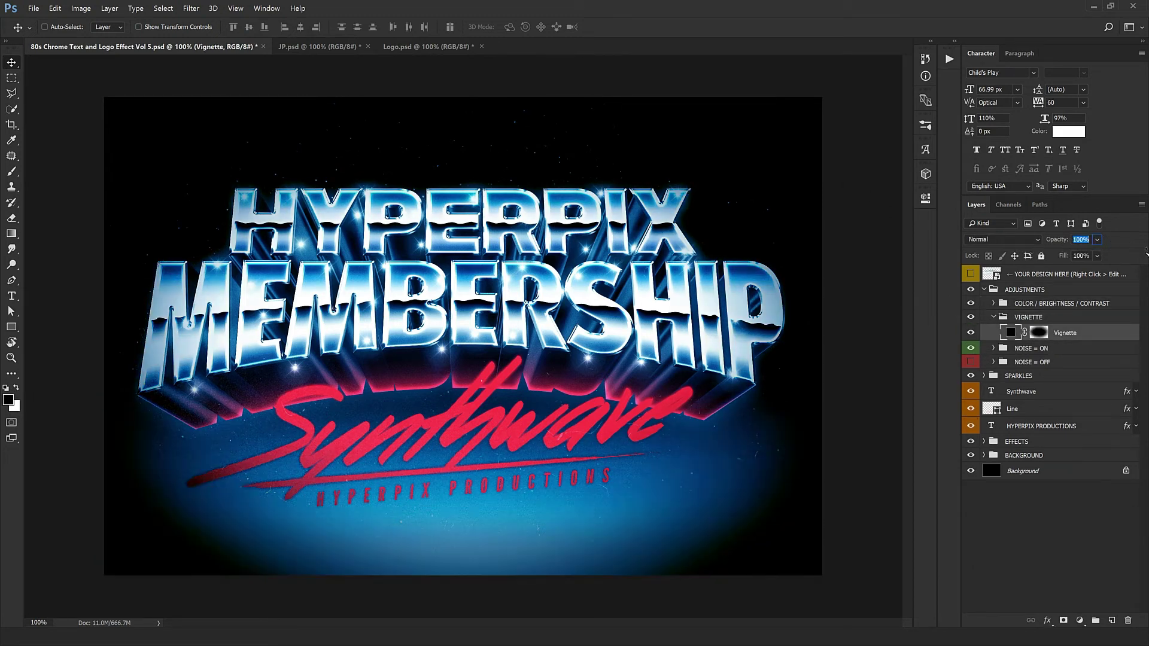
# Set the Vignette layer's opacity to 15% and hide the VIGNETTE folder
pyautogui.press('1')
pyautogui.press('5')
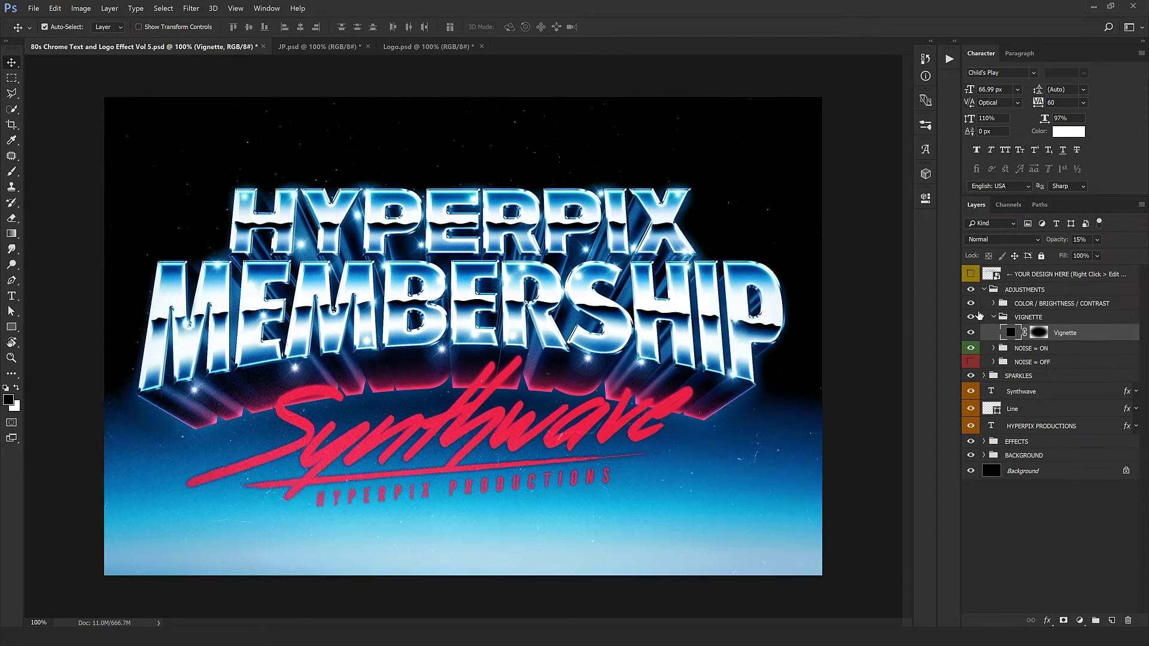
pyautogui.click(971, 317)
# Examine the grain on the MEMBERSHIP lettering at 300%, and swap the visible NOISE = ON folder for NOISE = OFF
pyautogui.click(1000, 349)
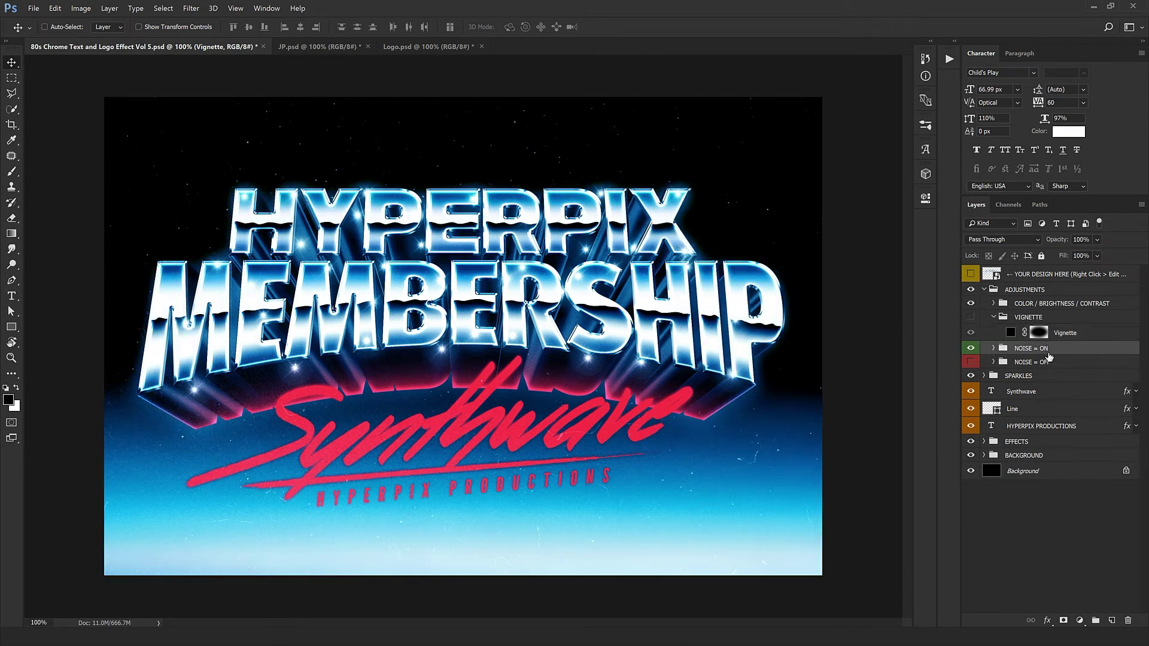
pyautogui.click(1046, 362)
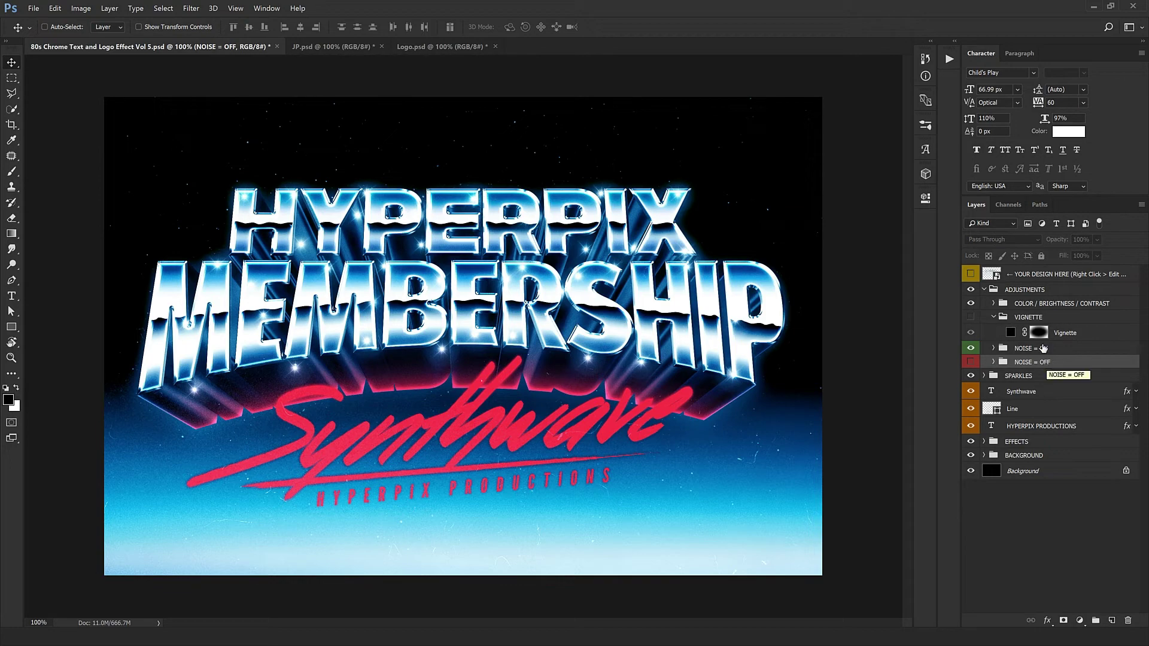
pyautogui.hotkey('ctrl', '+')
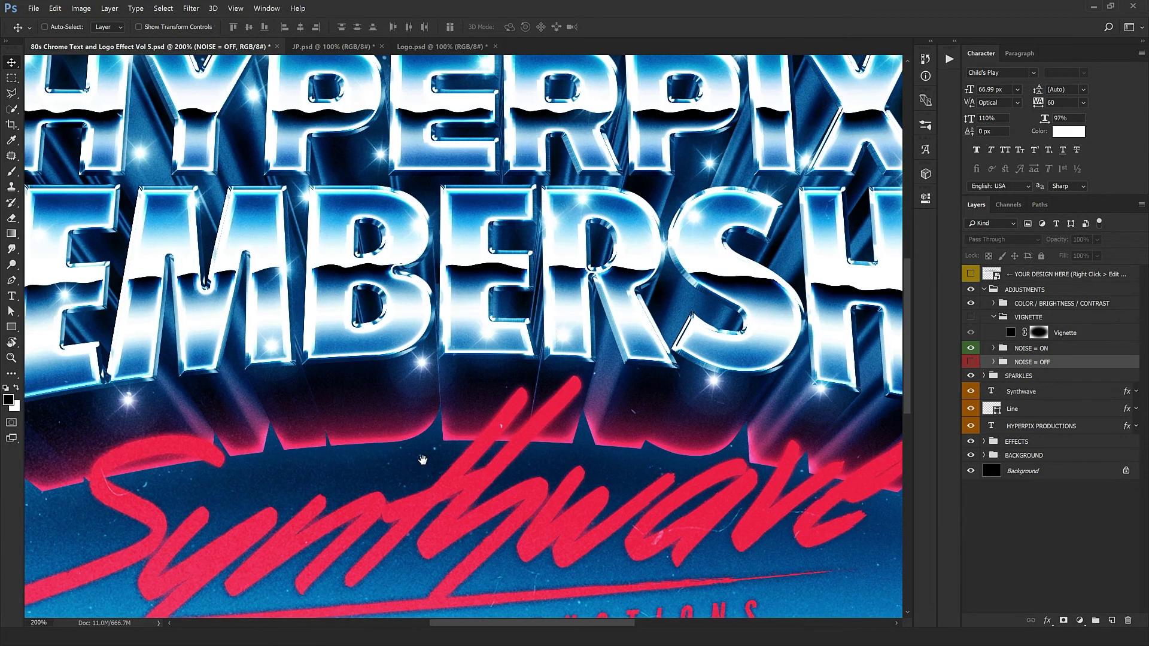
pyautogui.moveTo(423, 461); pyautogui.dragTo(657, 418)
pyautogui.keyDown('ctrl'); pyautogui.click(551, 388); pyautogui.keyUp('ctrl')
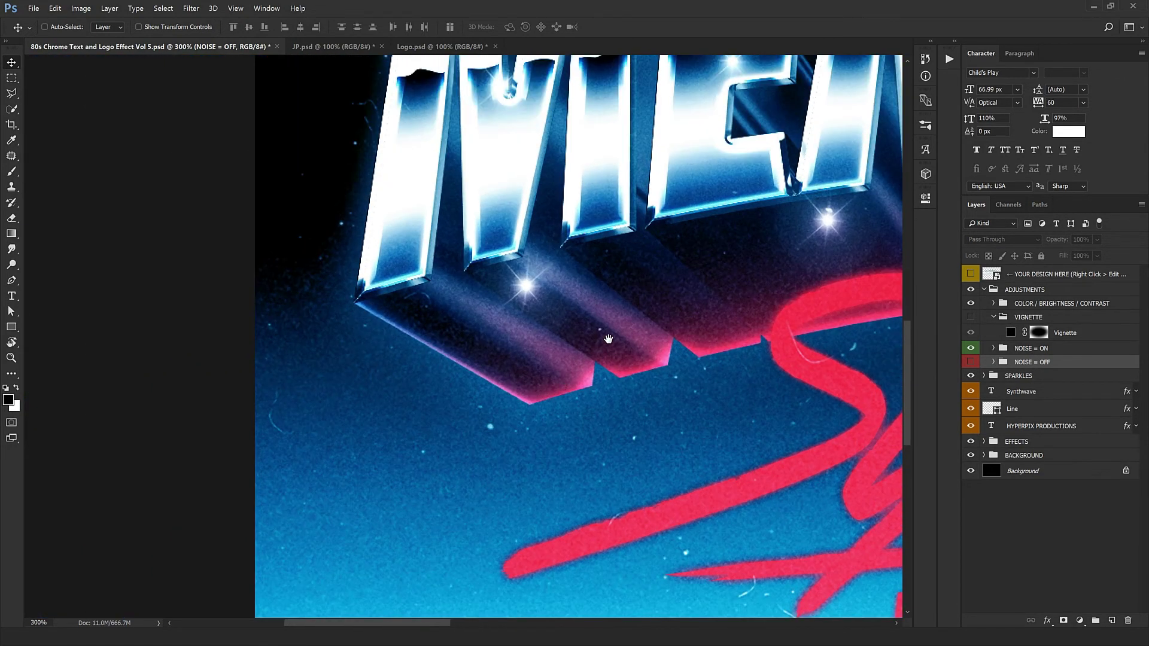
pyautogui.moveTo(628, 337); pyautogui.dragTo(476, 468)
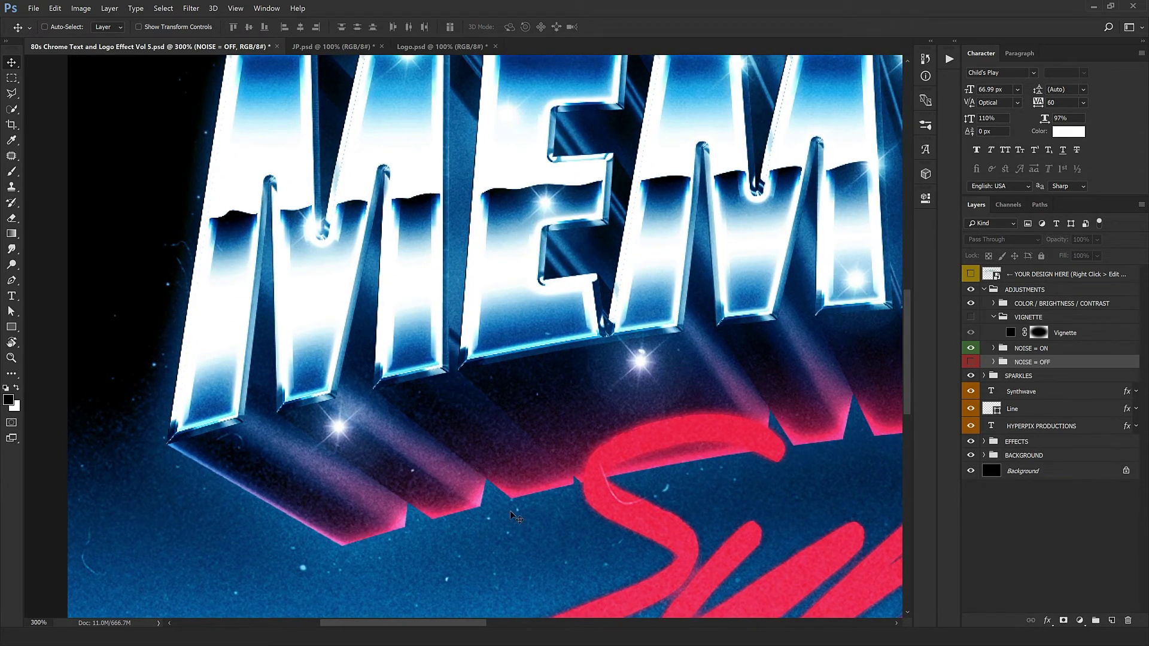
pyautogui.click(971, 348)
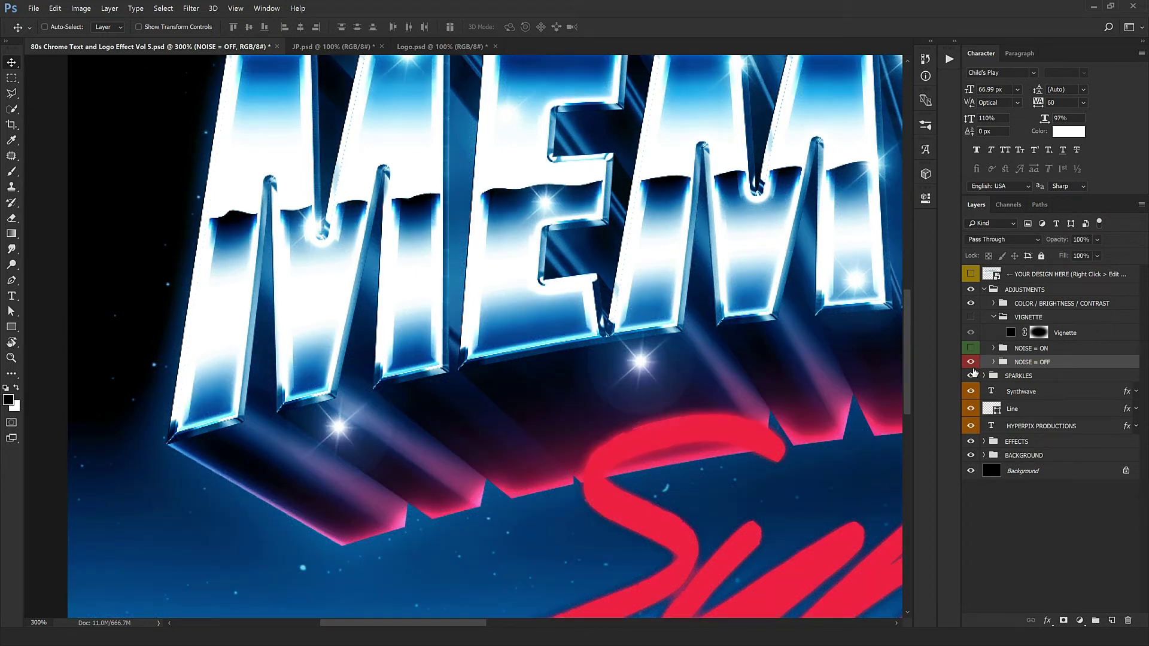
# Inspect the noise-free extrusion and Synthwave lettering at 400%, and return to the full artwork at 100%
pyautogui.hotkey('ctrl', '1')
pyautogui.hotkey('ctrl', '+')
pyautogui.hotkey('ctrl', '+')
pyautogui.hotkey('ctrl', '+')
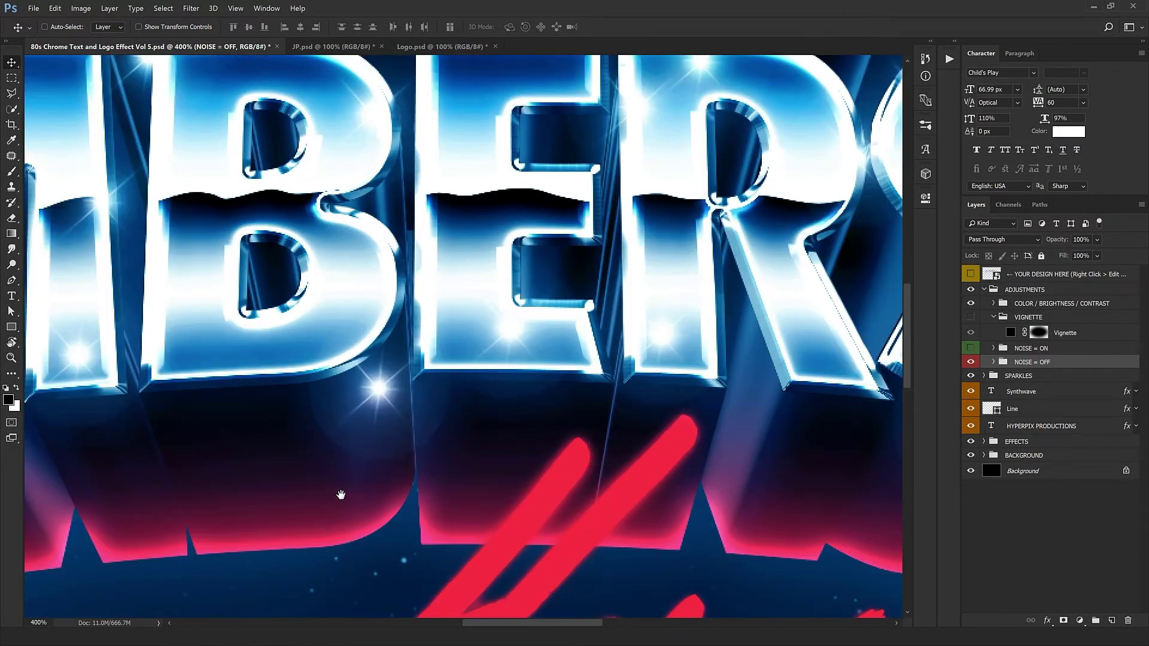
pyautogui.moveTo(341, 494); pyautogui.dragTo(649, 300)
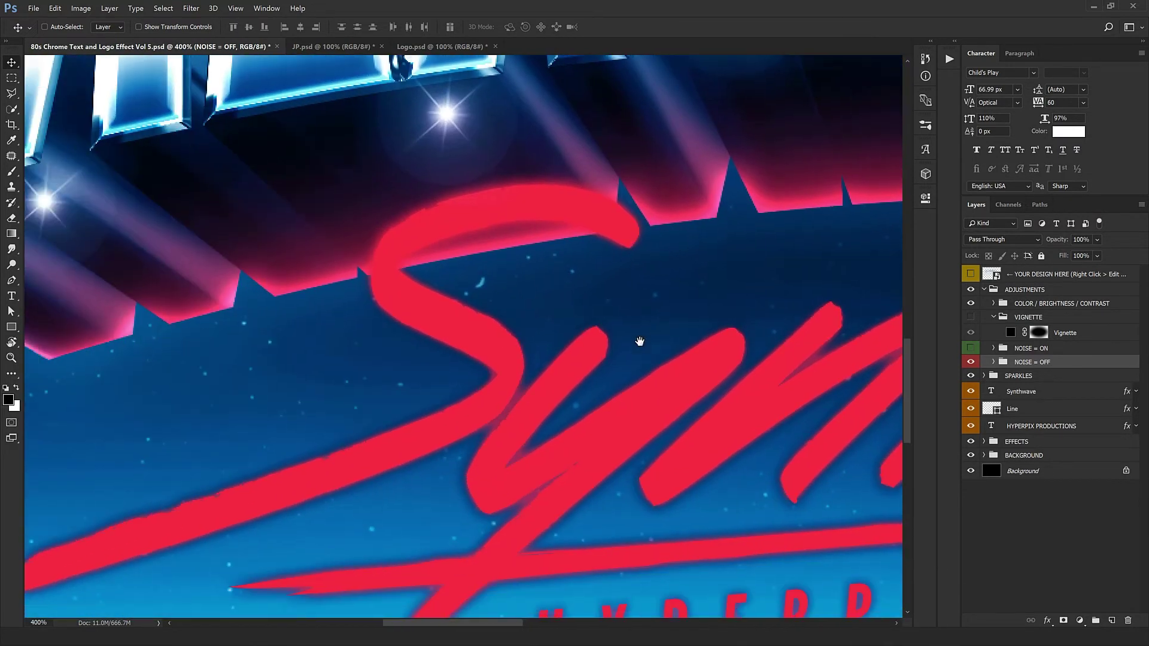
pyautogui.hotkey('ctrl', '1')
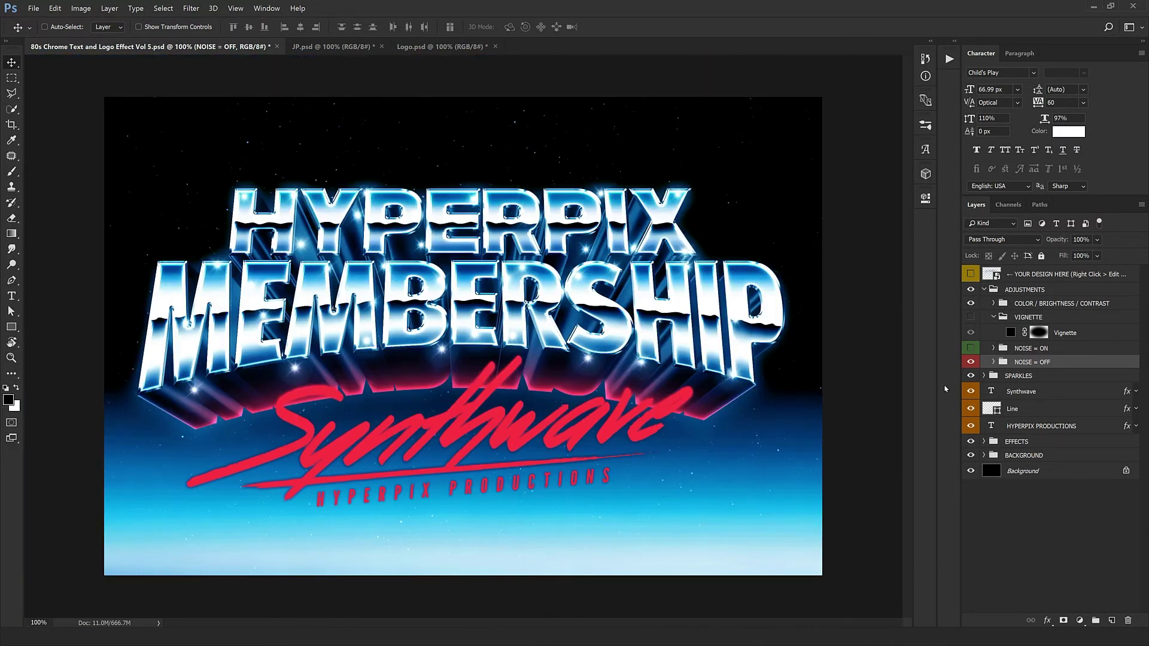
# Compare the artwork with the NOISE = ON and NOISE = OFF folders toggled, leaving only NOISE = ON visible
pyautogui.click(970, 348)
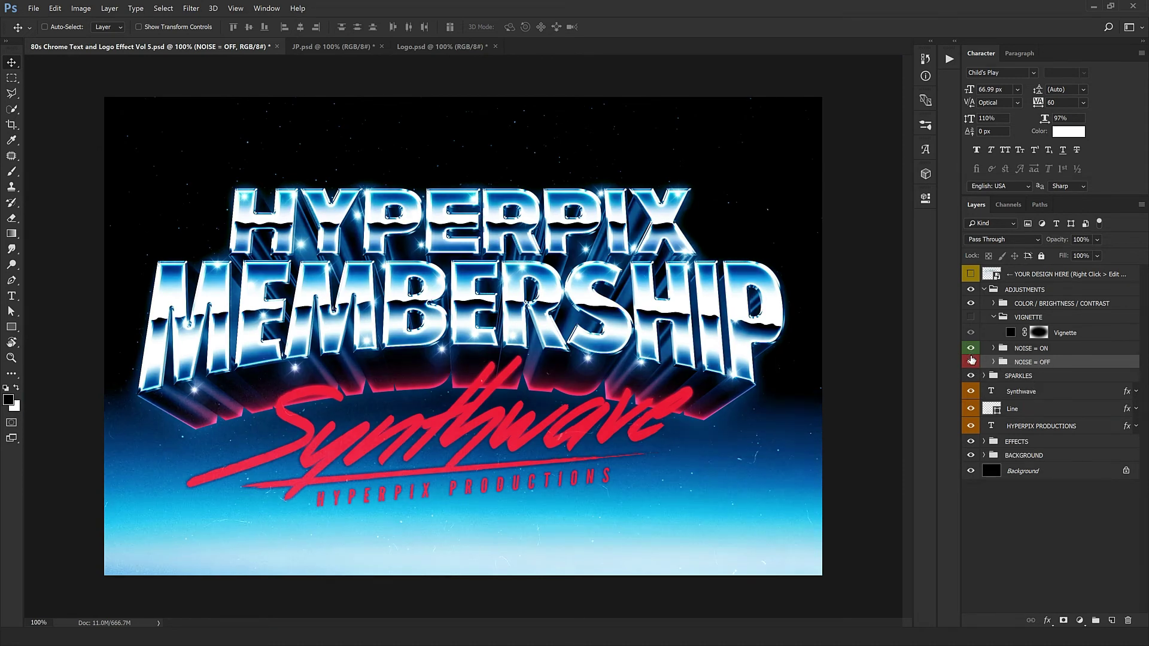
pyautogui.click(970, 362)
pyautogui.click(970, 362)
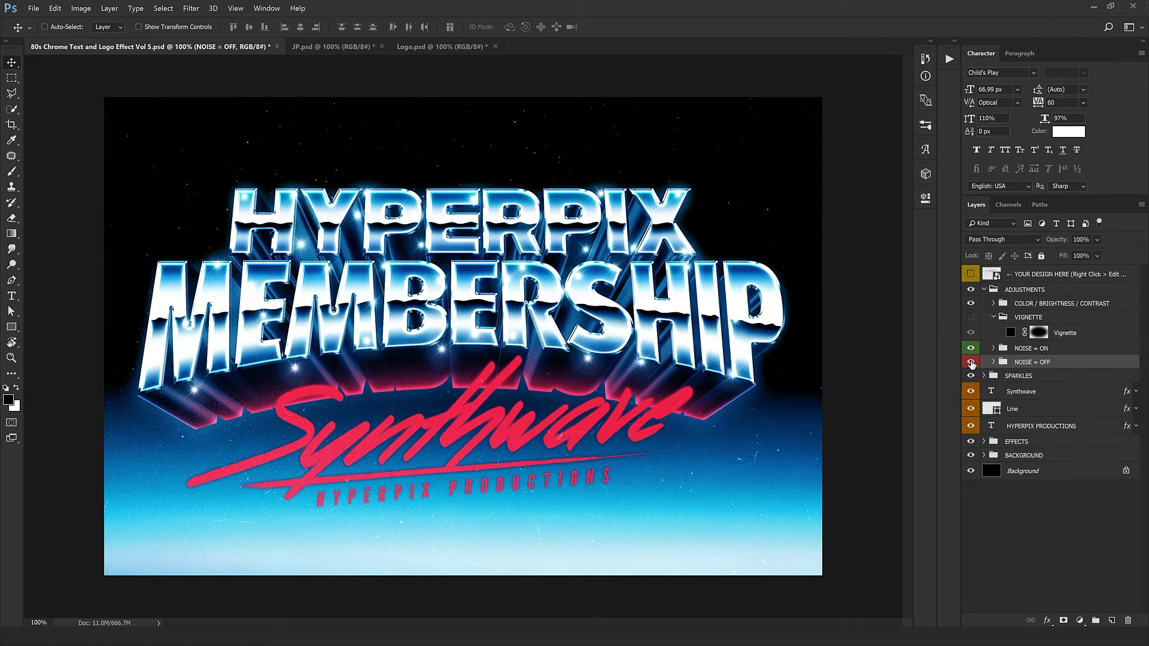
pyautogui.click(970, 361)
pyautogui.click(970, 349)
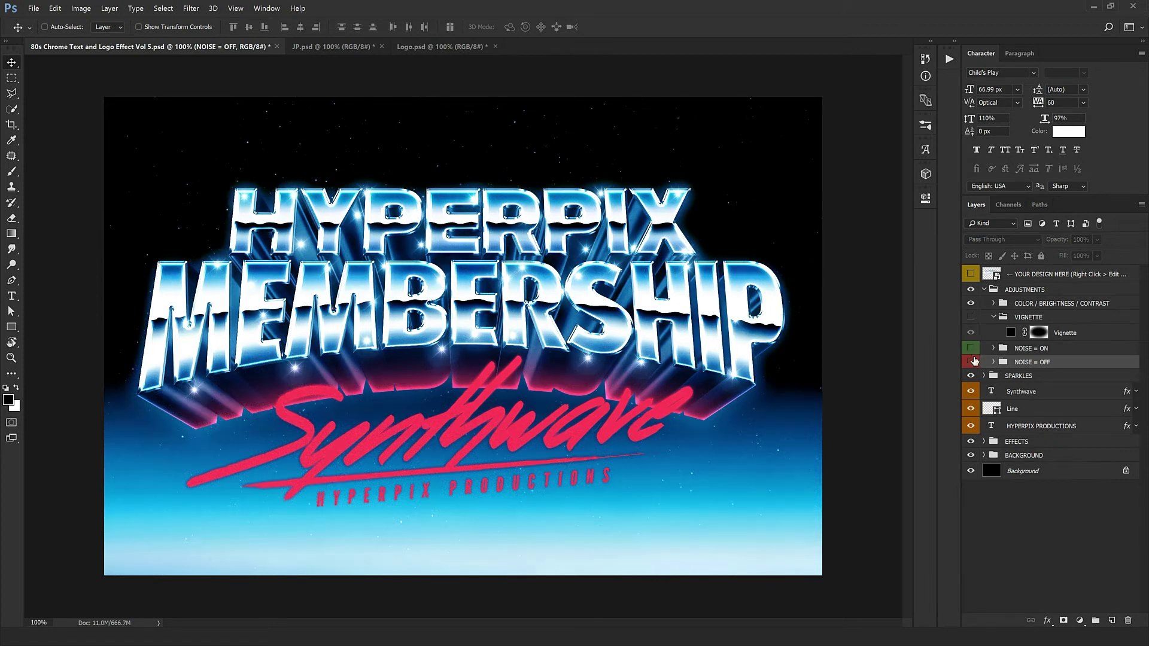
pyautogui.click(970, 363)
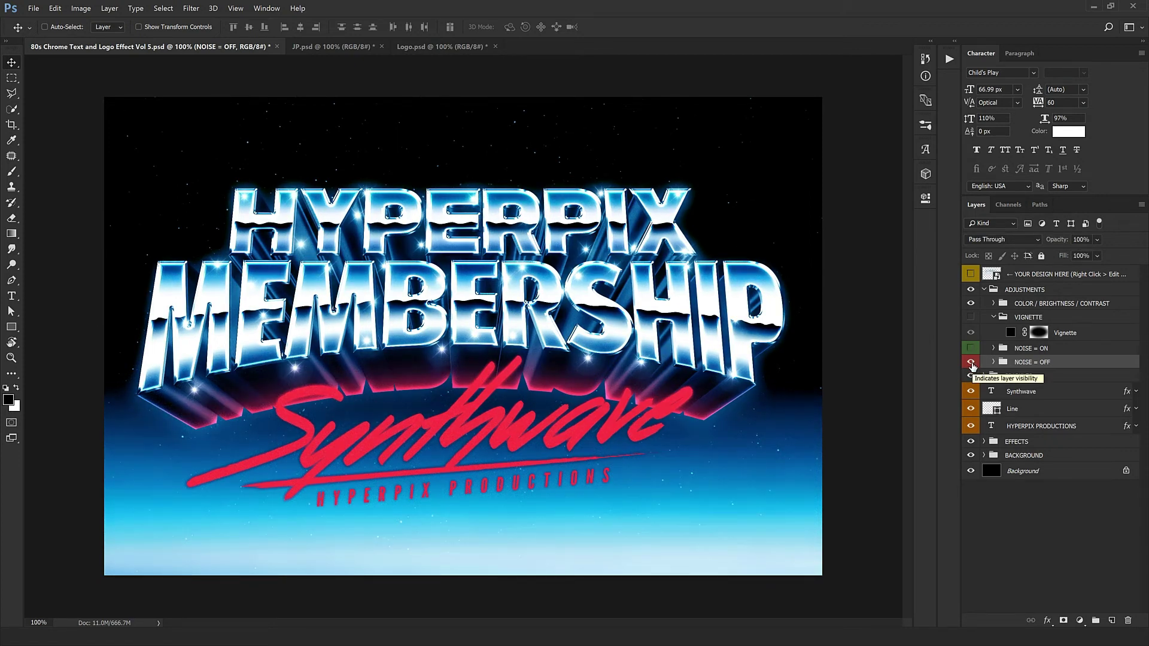
pyautogui.click(971, 362)
pyautogui.click(970, 349)
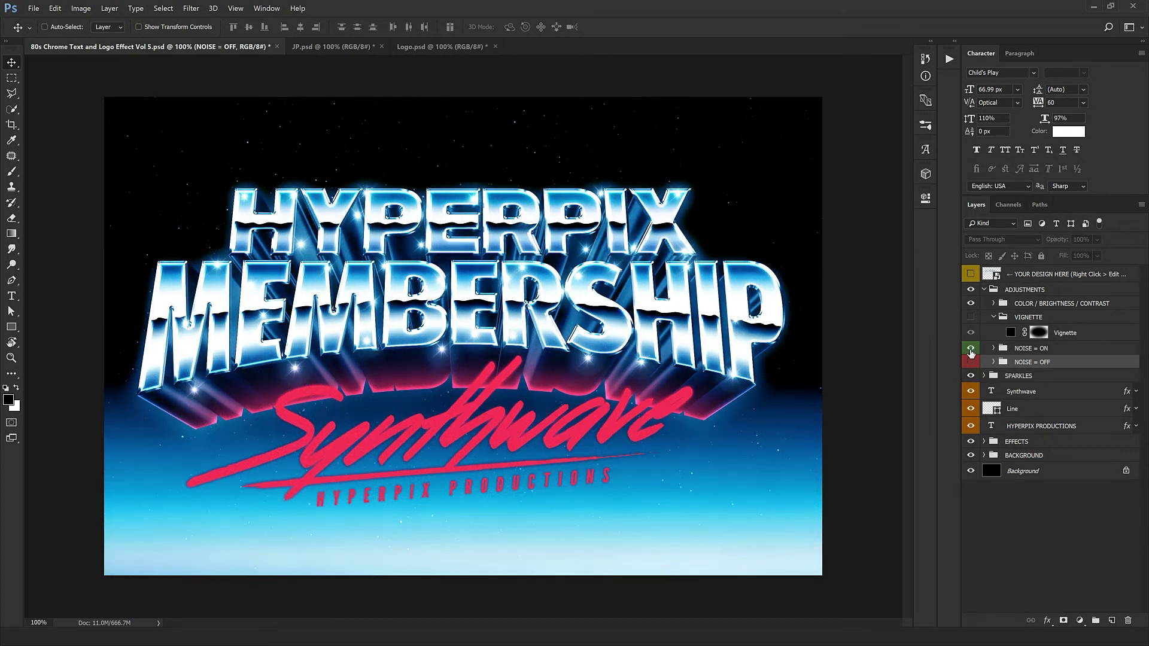
# Collapse the VIGNETTE and ADJUSTMENTS folders and expand the SPARKLES folder
pyautogui.click(993, 317)
pyautogui.click(984, 290)
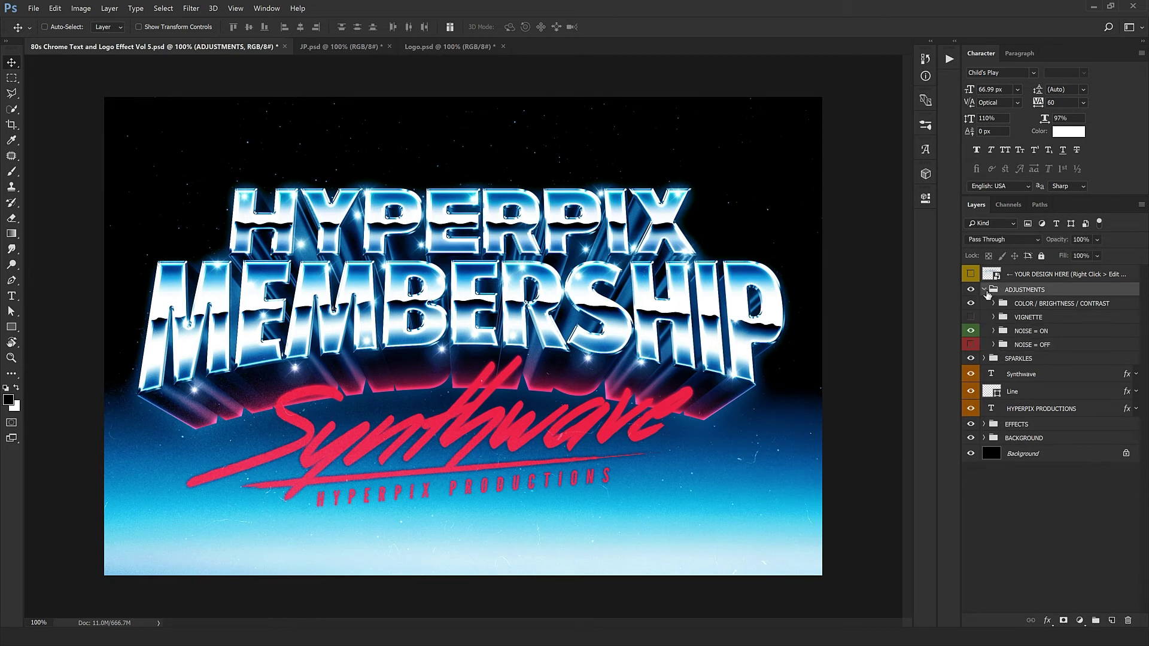
pyautogui.click(984, 303)
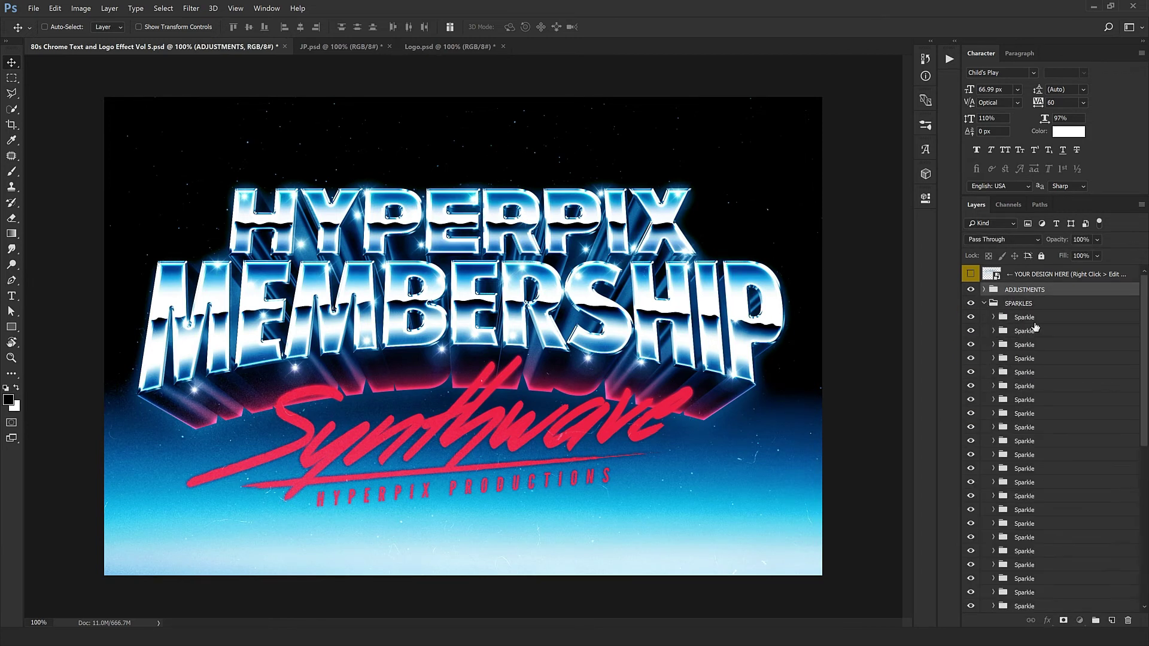
# Select the first Sparkle folder, look through the list, and toggle the SPARKLES folder's visibility to preview the text without sparkles
pyautogui.click(1034, 317)
pyautogui.scroll(-5, 1035, 383)
pyautogui.scroll(5, 1026, 433)
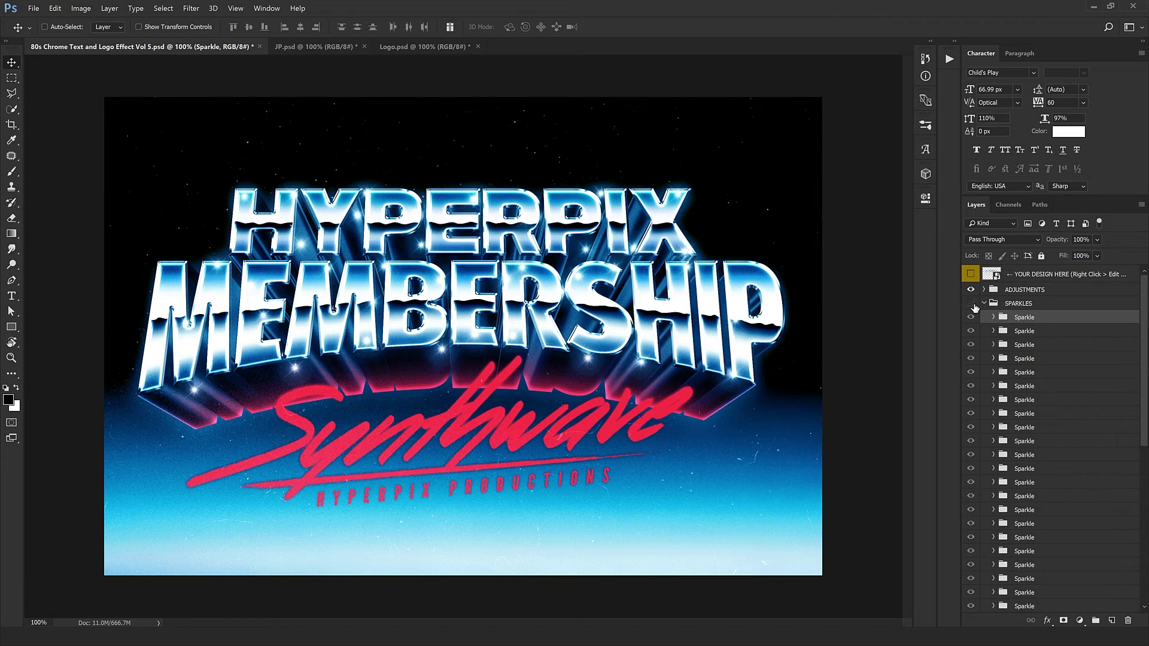
pyautogui.click(970, 304)
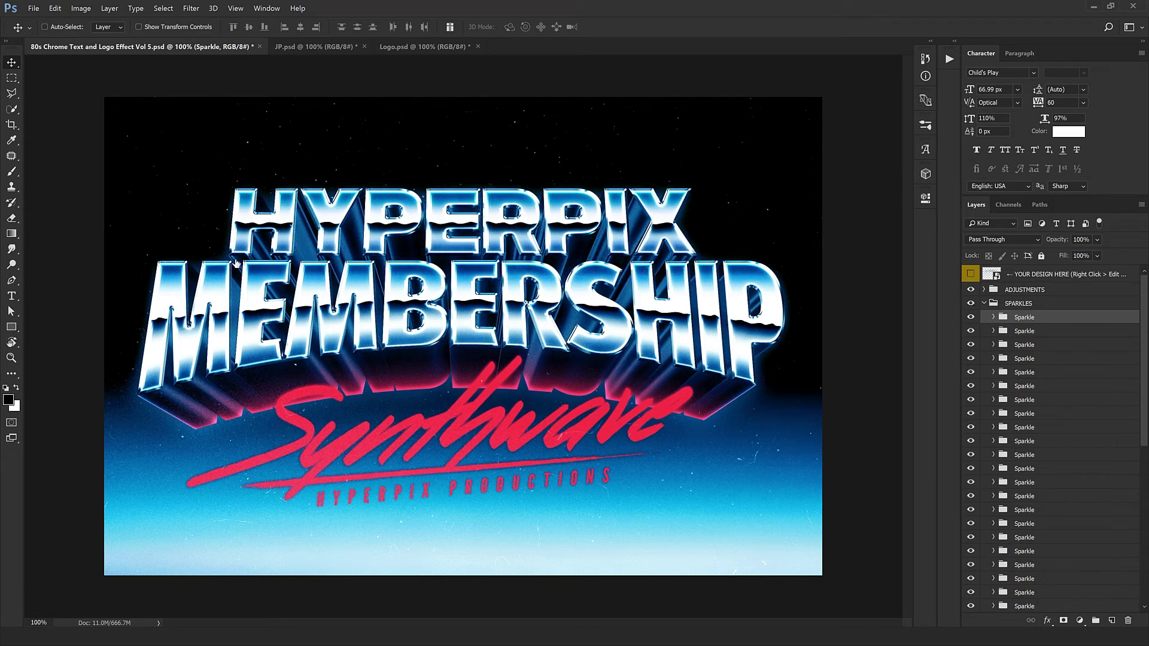
# Show the SPARKLES folder again and go through the second to sixth Sparkle folders, trying to move individual sparkles over the artwork
pyautogui.click(971, 303)
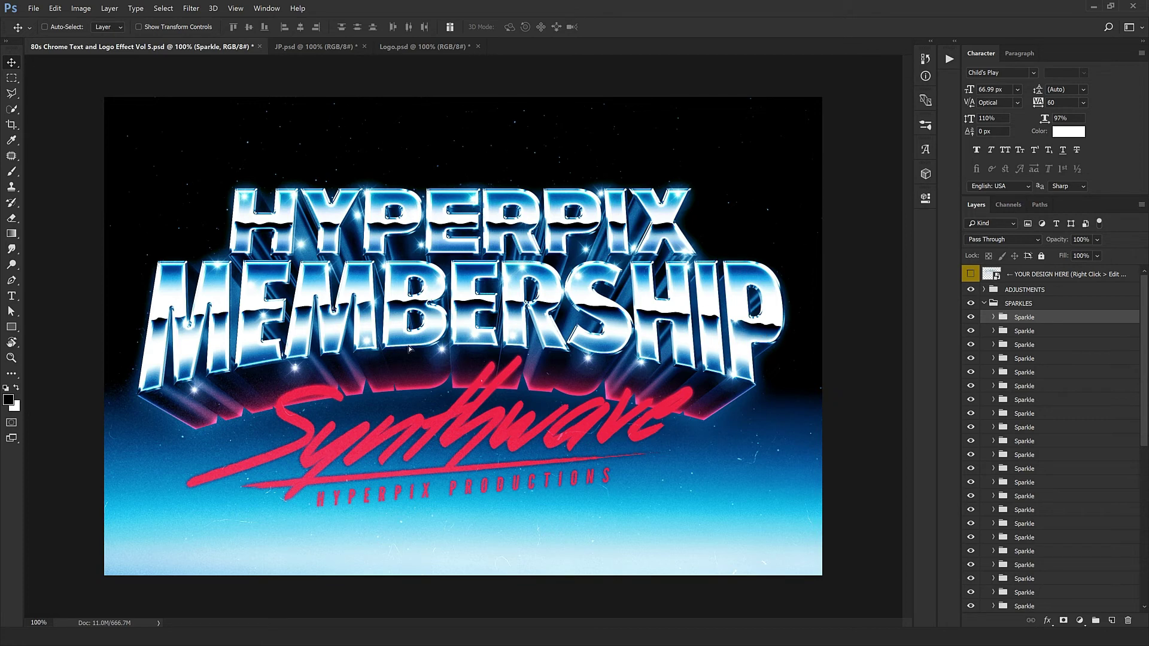
pyautogui.moveTo(446, 374); pyautogui.dragTo(724, 401)
pyautogui.click(1061, 334)
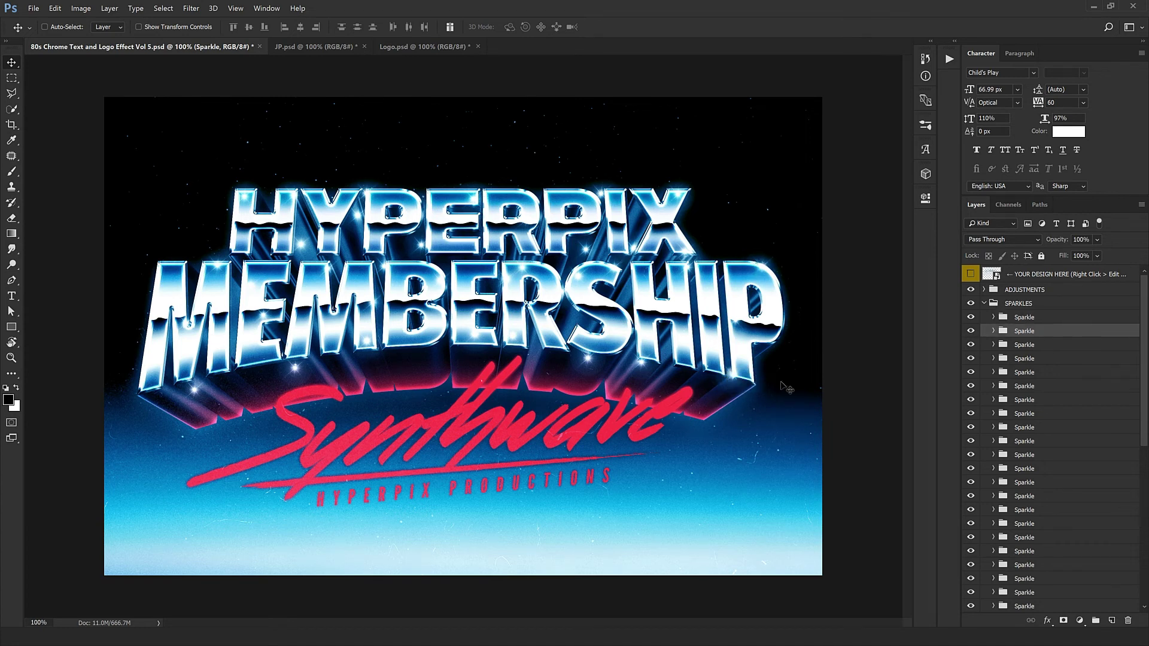
pyautogui.moveTo(514, 348); pyautogui.dragTo(509, 301)
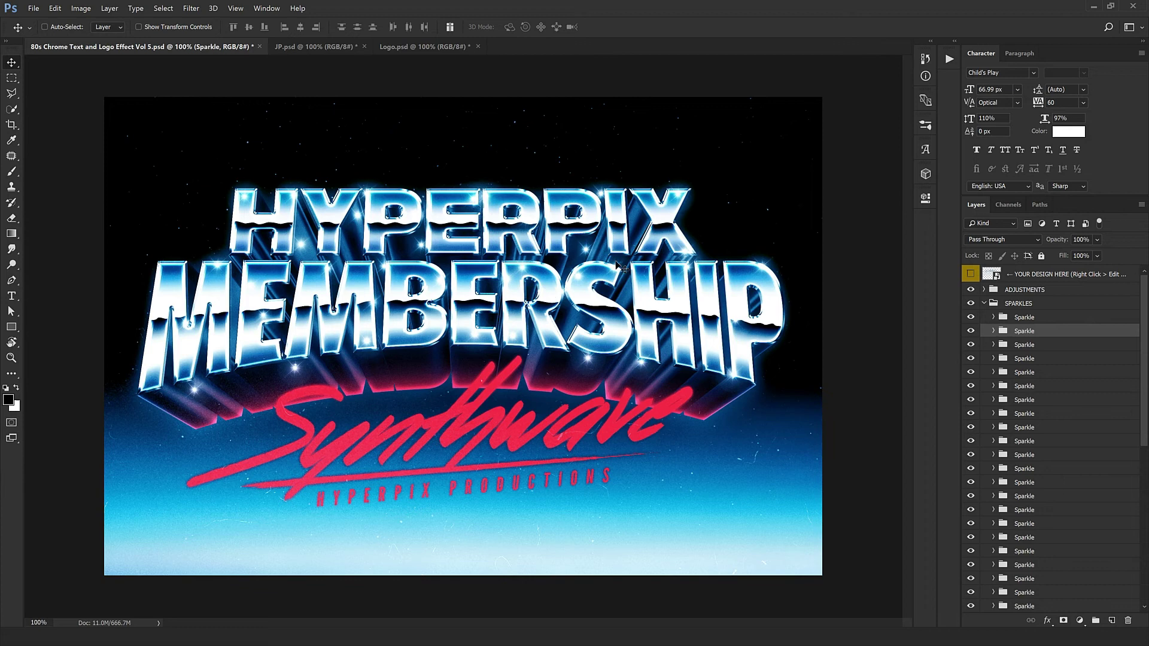
pyautogui.click(1028, 349)
pyautogui.moveTo(600, 331); pyautogui.dragTo(485, 307)
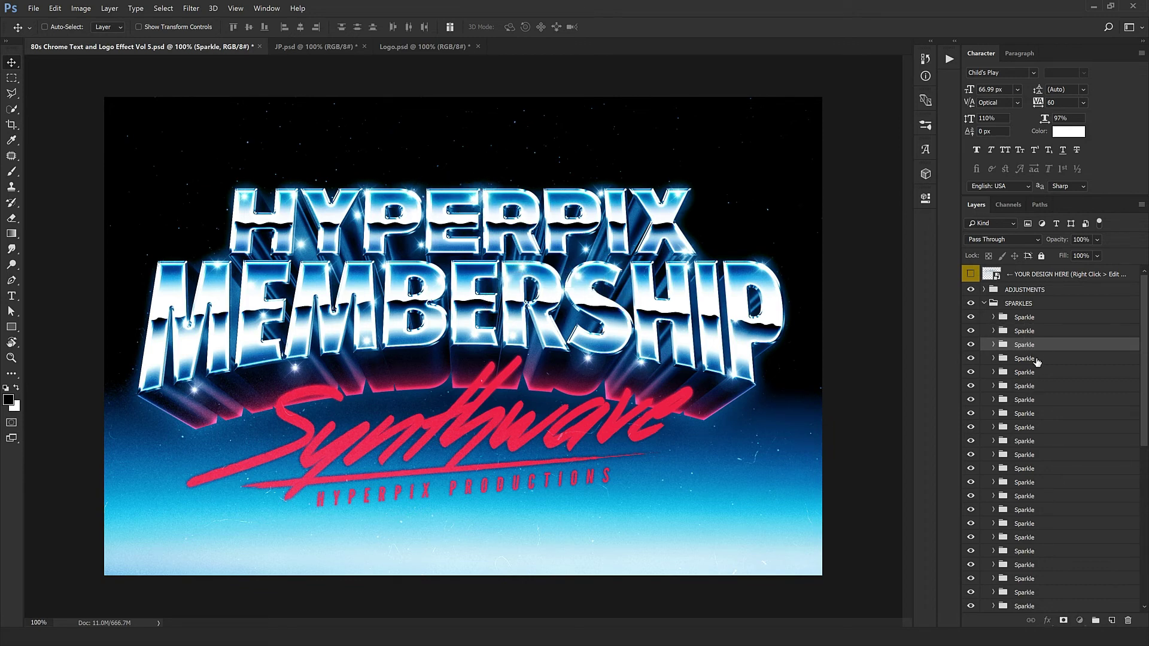
pyautogui.click(1037, 361)
pyautogui.moveTo(646, 377); pyautogui.dragTo(390, 570)
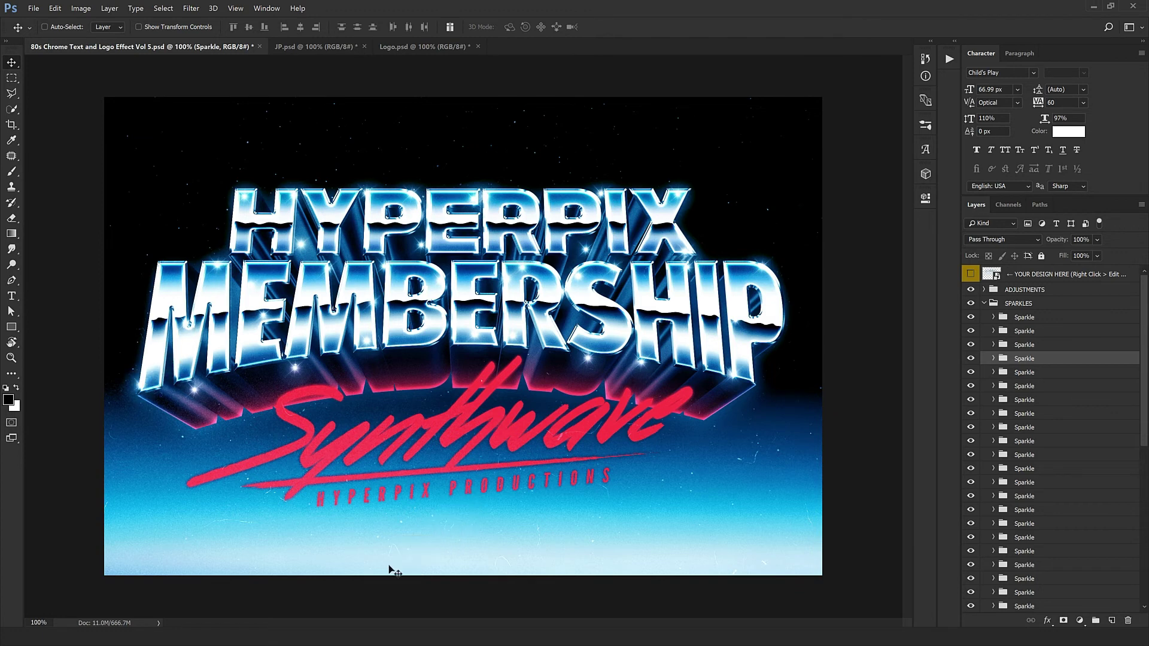
pyautogui.click(1064, 372)
pyautogui.moveTo(547, 454); pyautogui.dragTo(608, 379)
pyautogui.click(1024, 388)
pyautogui.moveTo(517, 481); pyautogui.dragTo(495, 456)
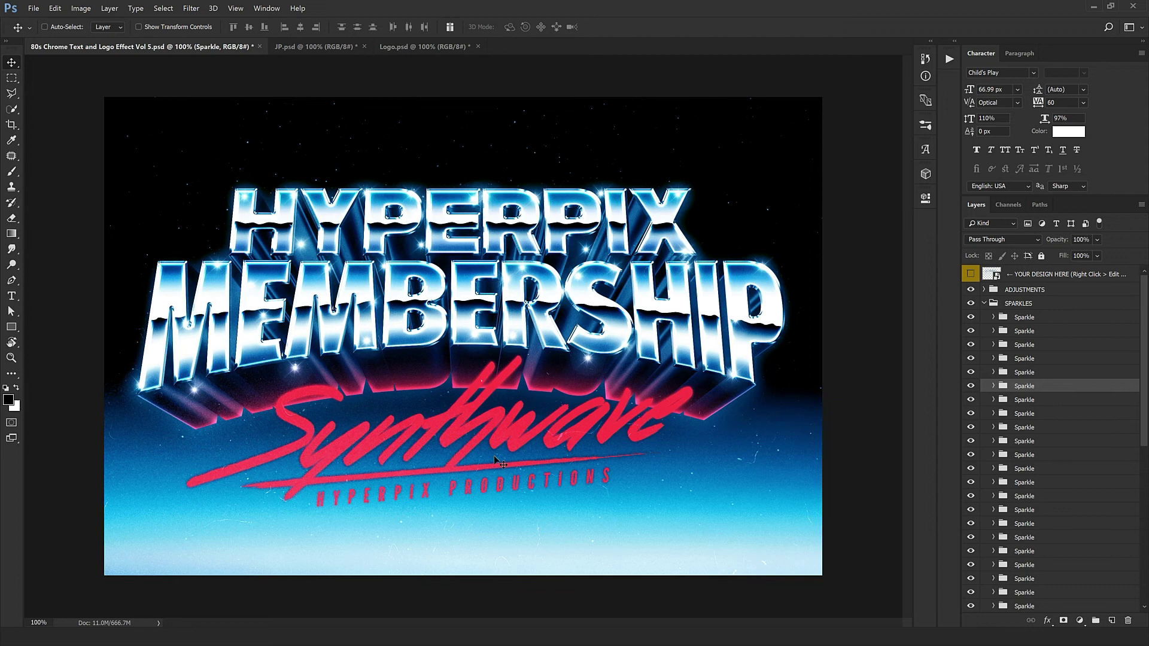
# Select and delete three individual sparkles on the extrusion beneath the MEMBERSHIP lettering
pyautogui.rightClick(299, 367)
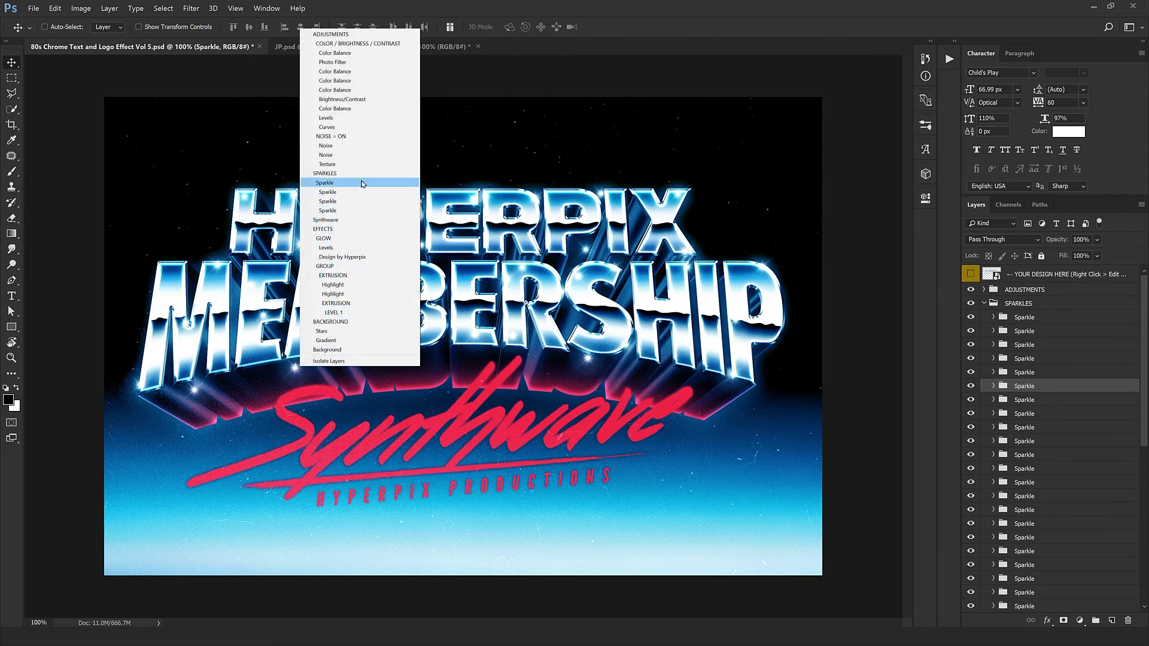
pyautogui.click(326, 175)
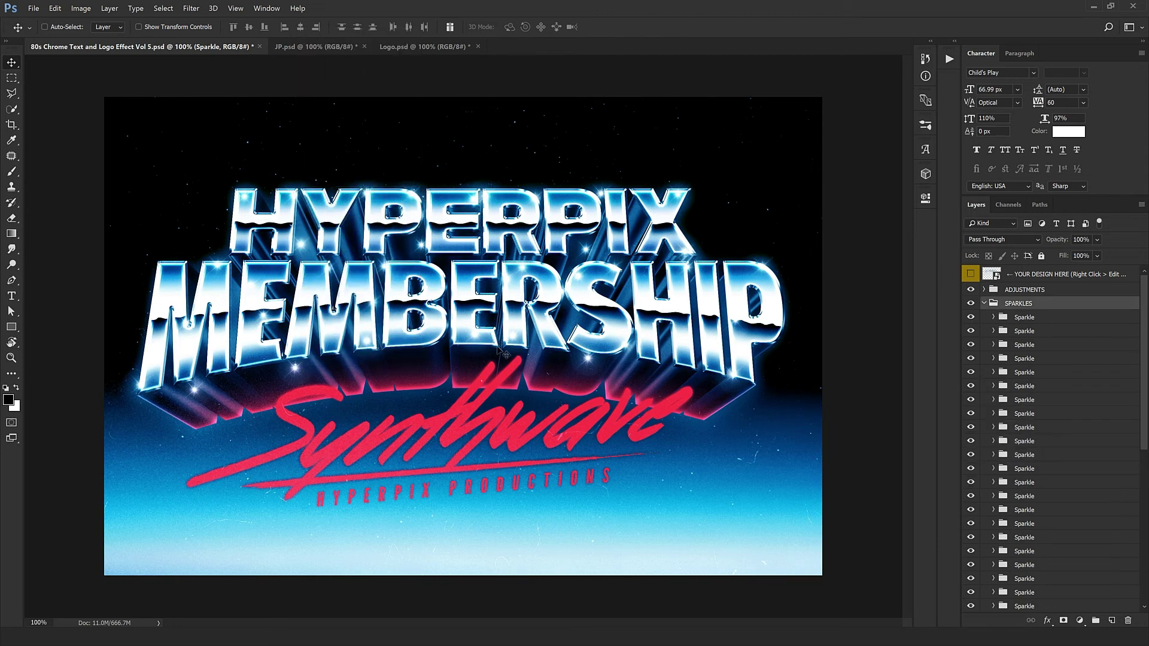
pyautogui.rightClick(591, 359)
pyautogui.click(628, 181)
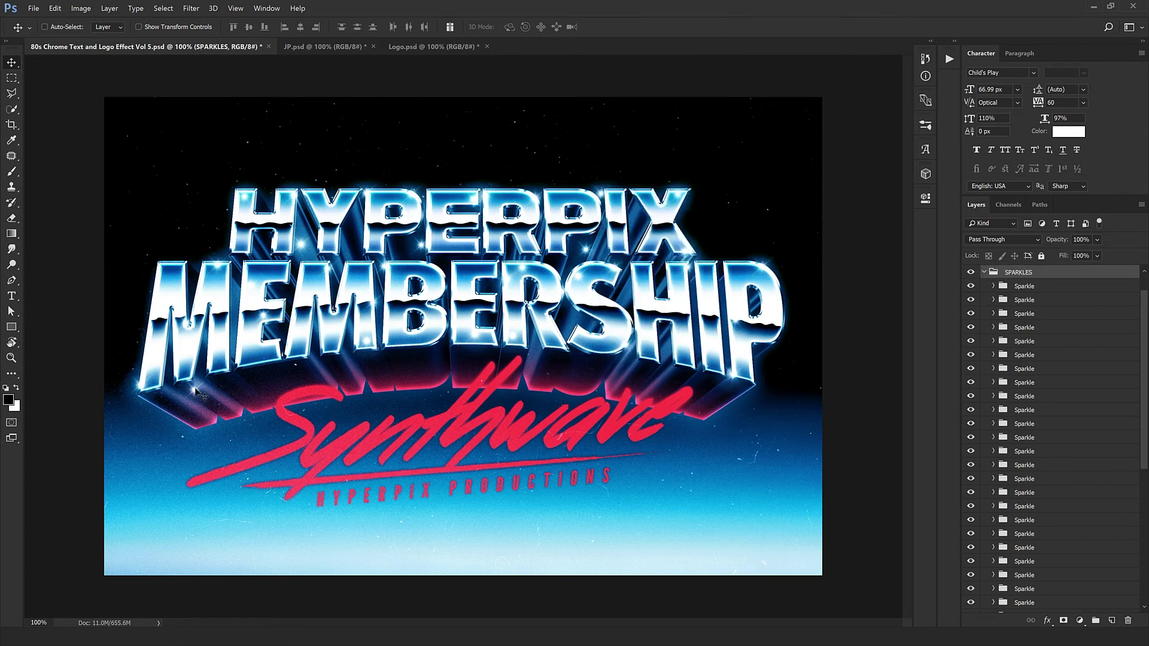
pyautogui.rightClick(197, 392)
pyautogui.click(231, 214)
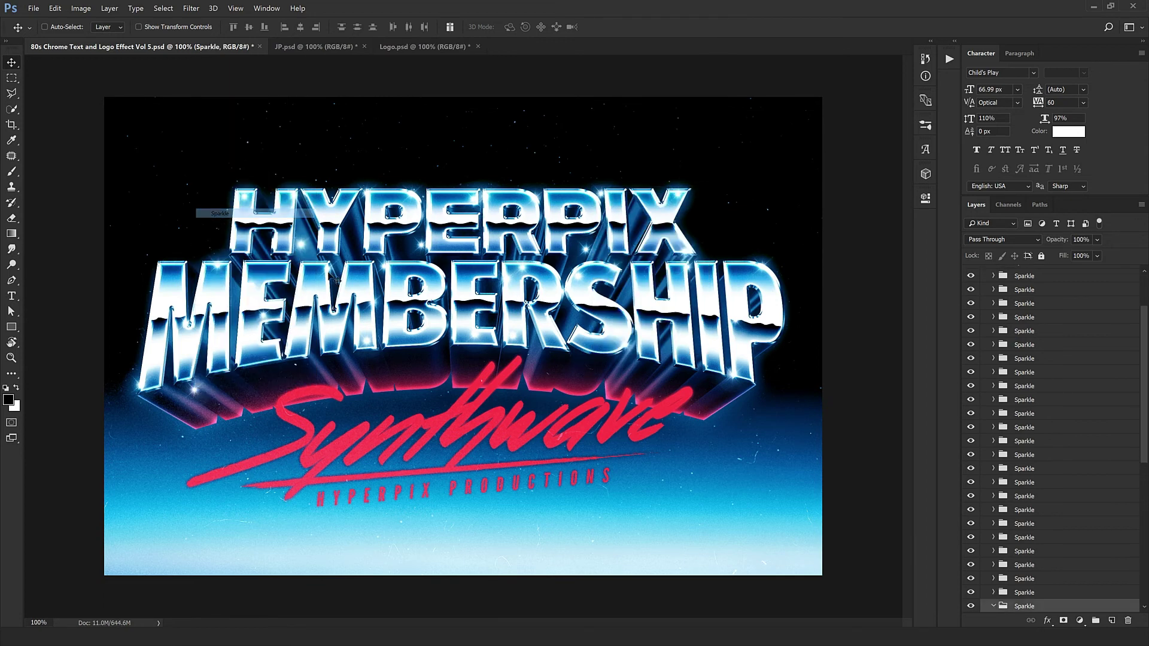
pyautogui.press('Delete')
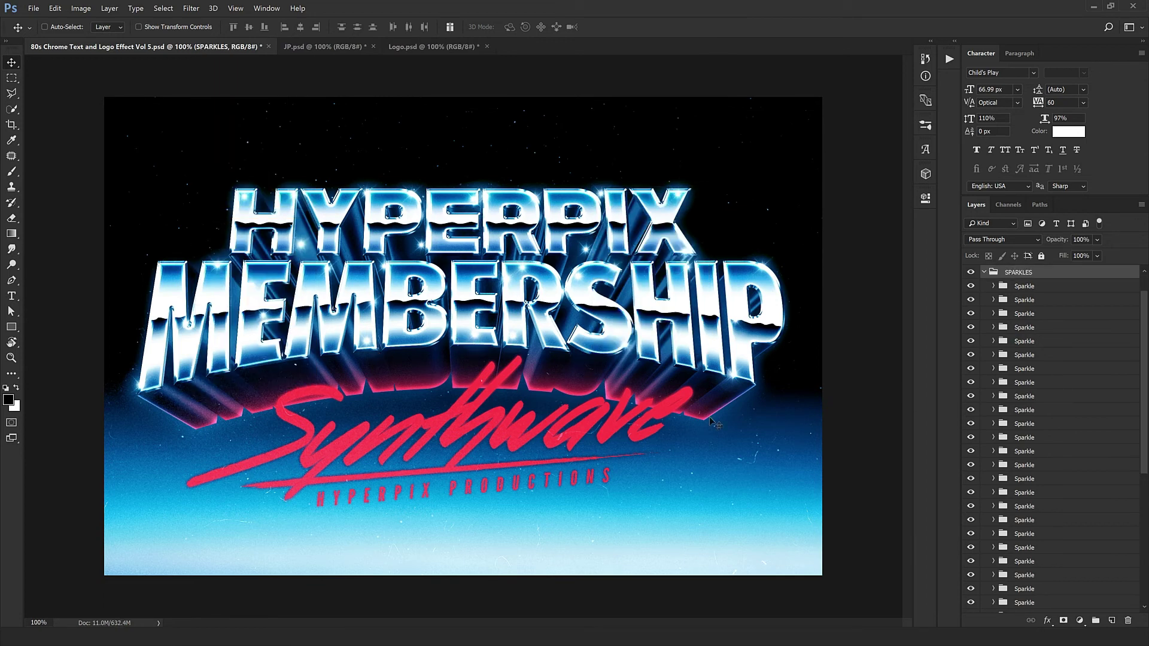
# Select the sparkle below the first P of HYPERPIX and move it between the H and the Y
pyautogui.rightClick(426, 251)
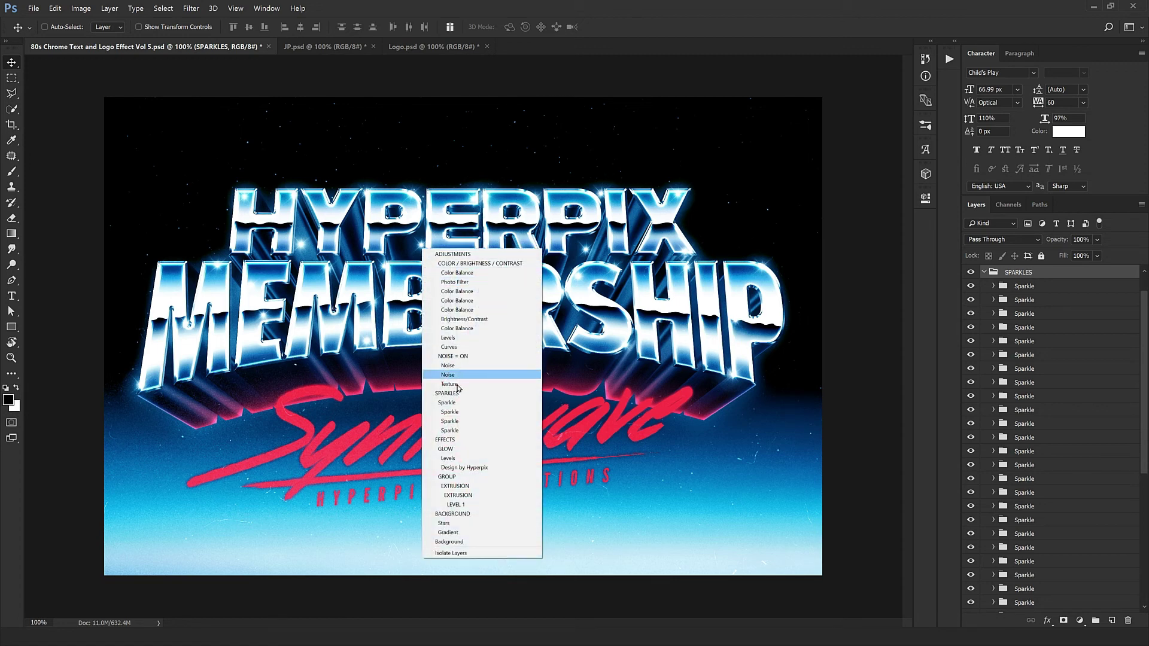
pyautogui.click(447, 402)
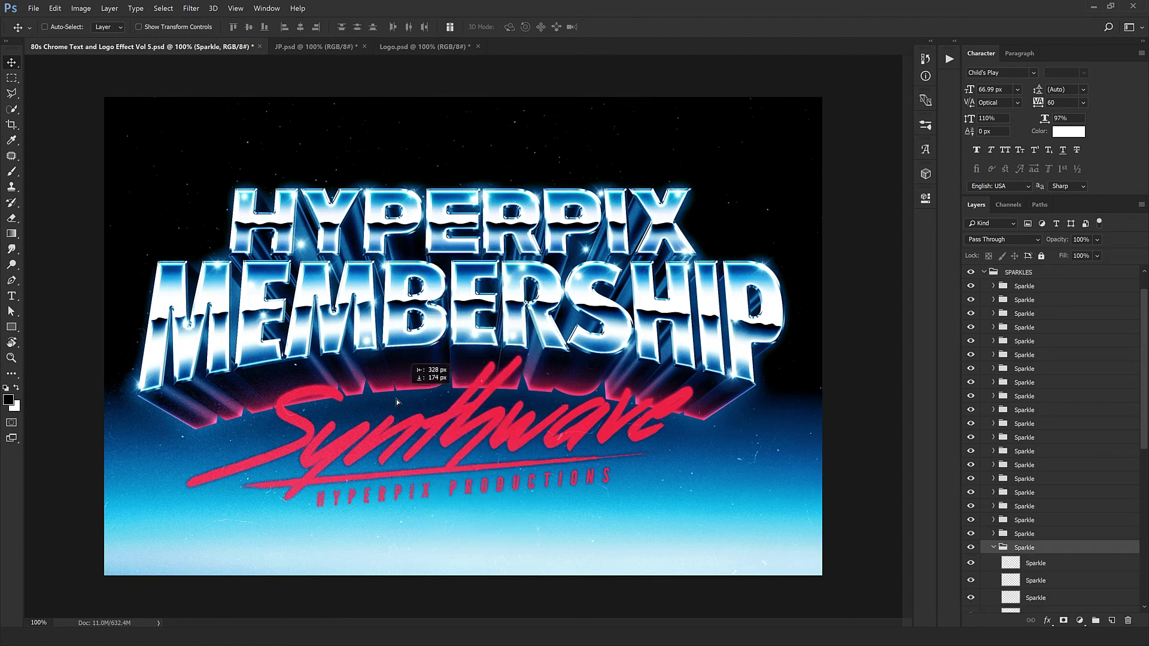
pyautogui.moveTo(396, 400); pyautogui.dragTo(512, 374)
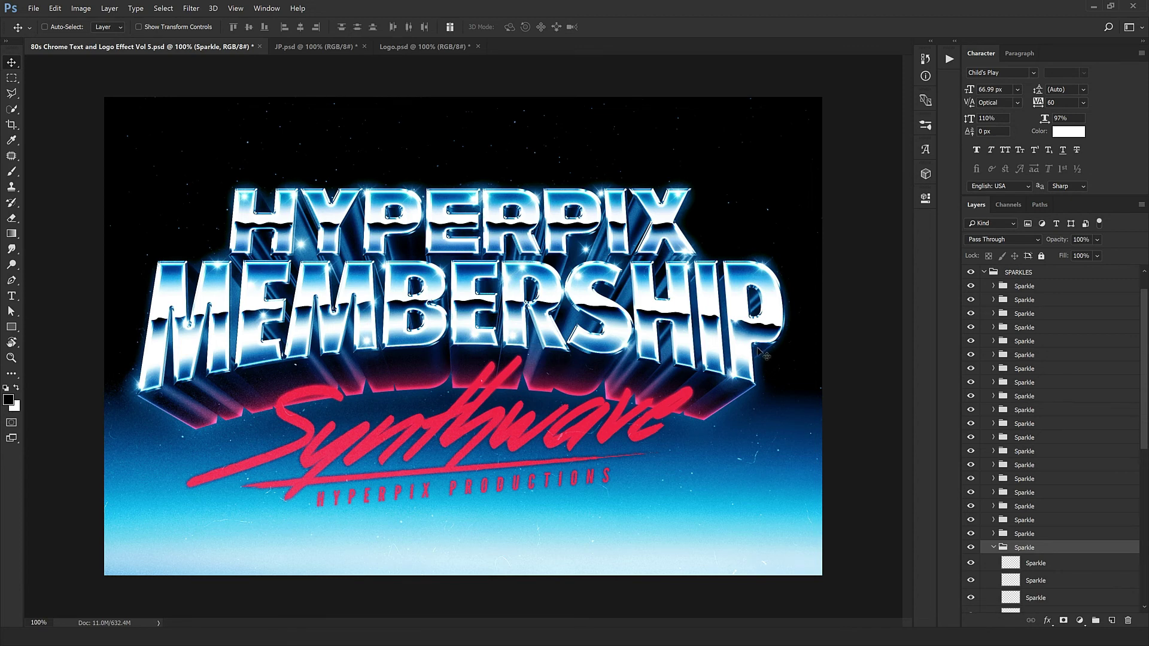
# Delete the sparkle below the second P of HYPERPIX and collapse the SPARKLES folder
pyautogui.rightClick(586, 248)
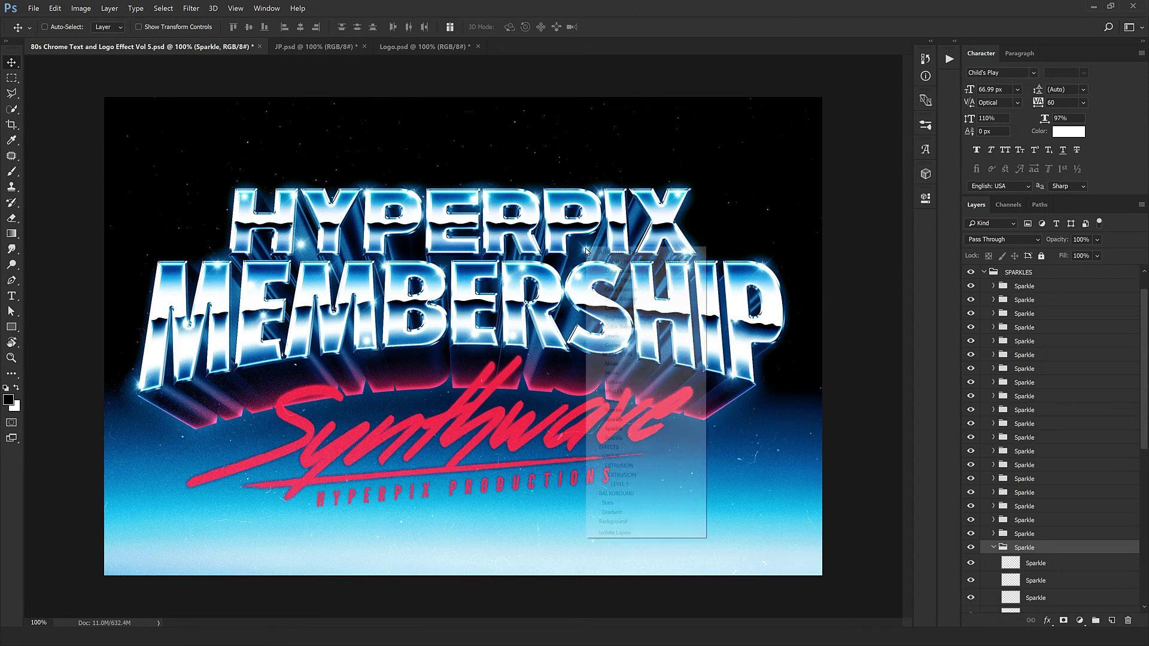
pyautogui.click(622, 402)
pyautogui.press('Delete')
pyautogui.scroll(2, 996, 342)
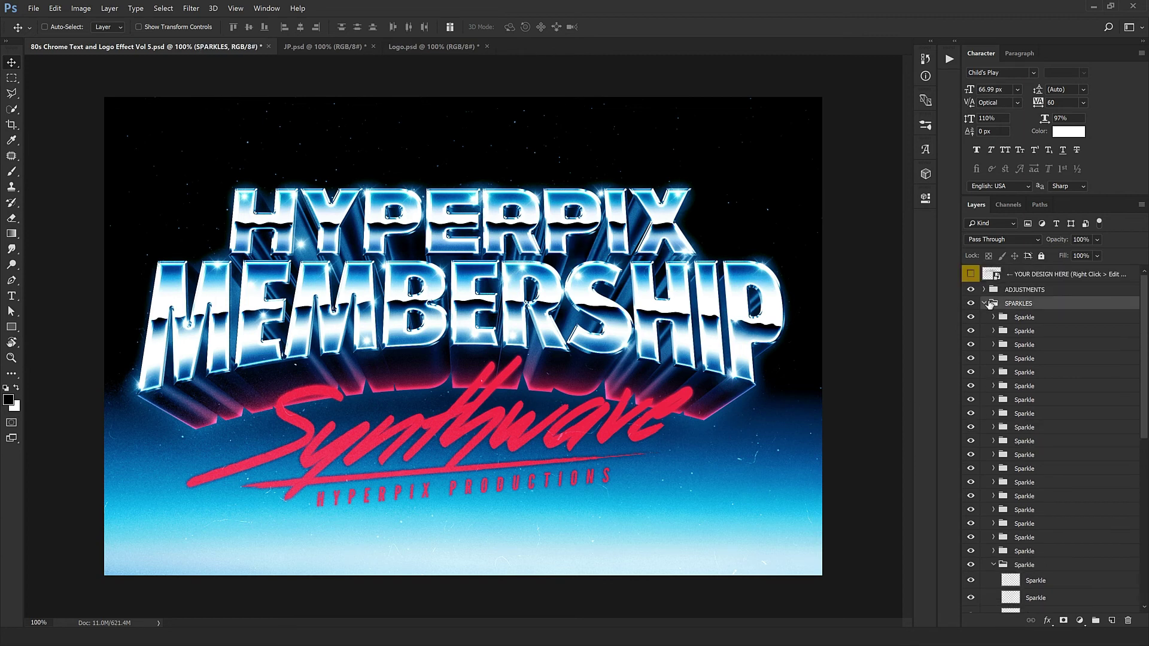
pyautogui.click(983, 303)
# Replace the Synthwave text with BlackFriday, commit the edit and return to the Move tool
pyautogui.click(1014, 321)
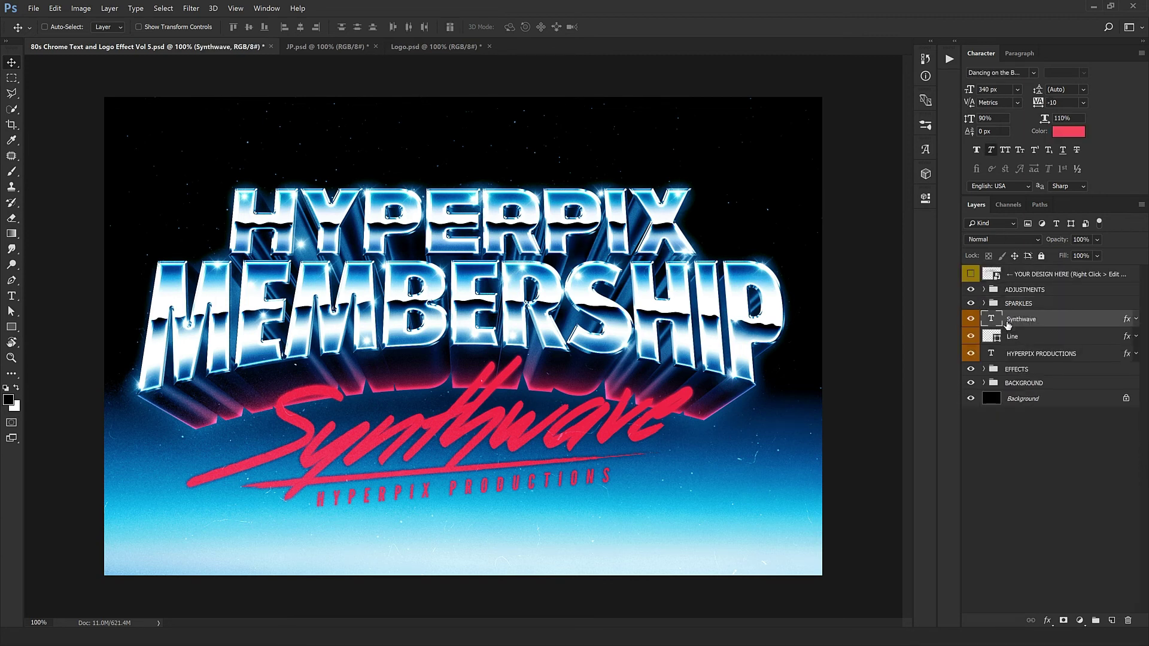
pyautogui.doubleClick(991, 319)
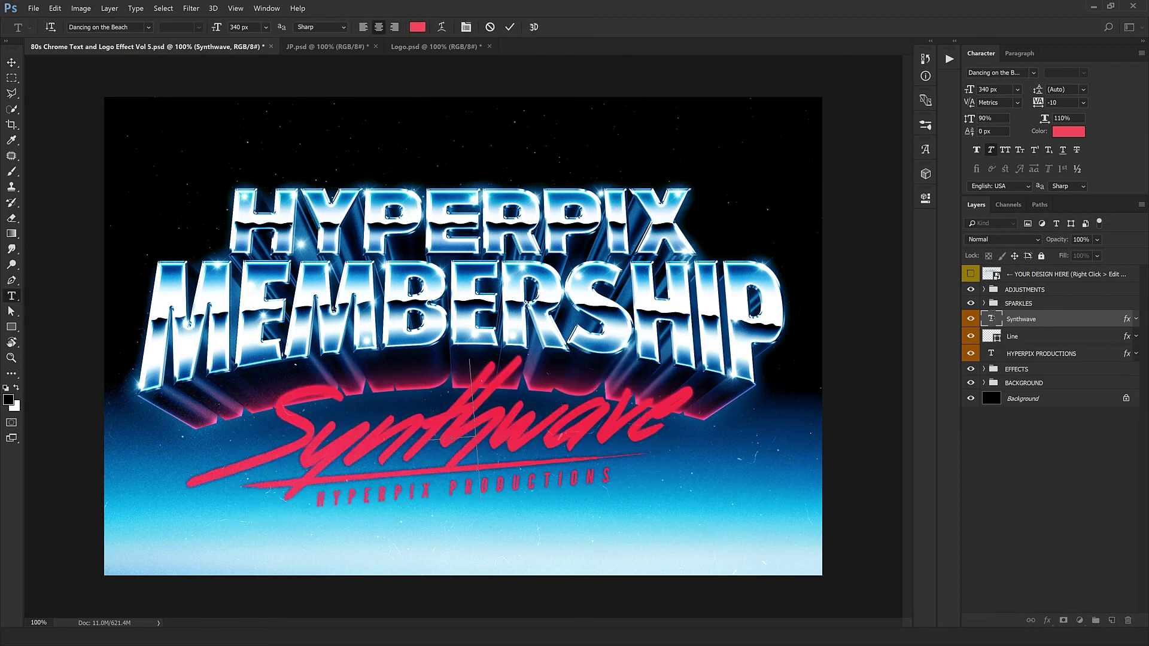
pyautogui.write('S')
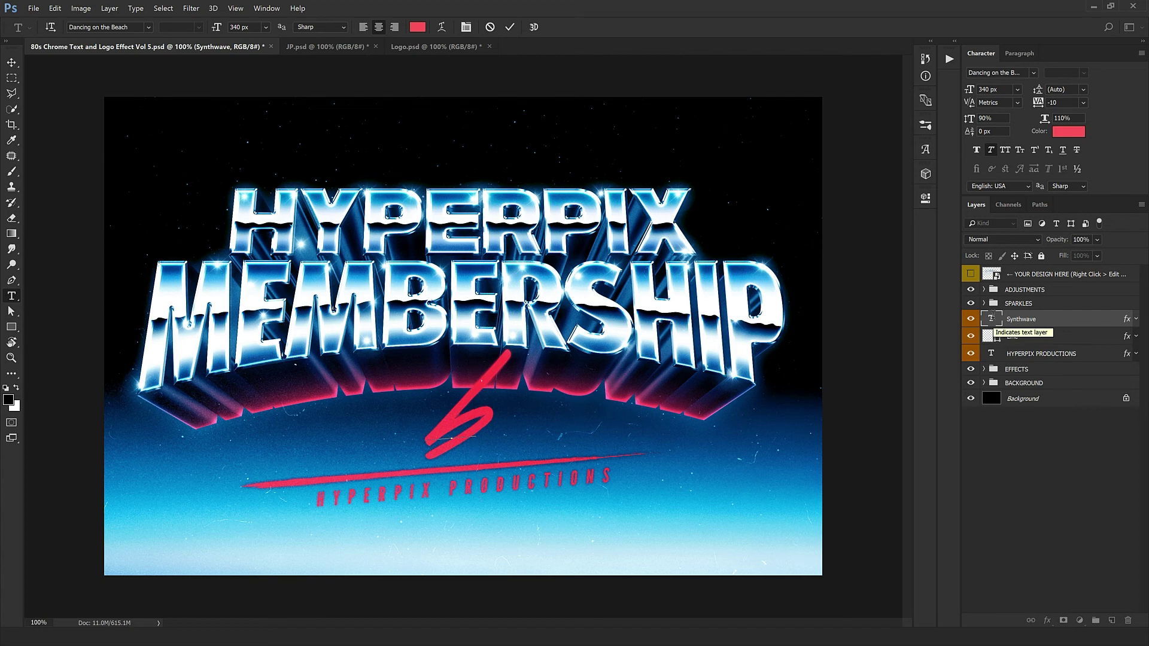
pyautogui.hotkey('ctrl', 'a')
pyautogui.write('B')
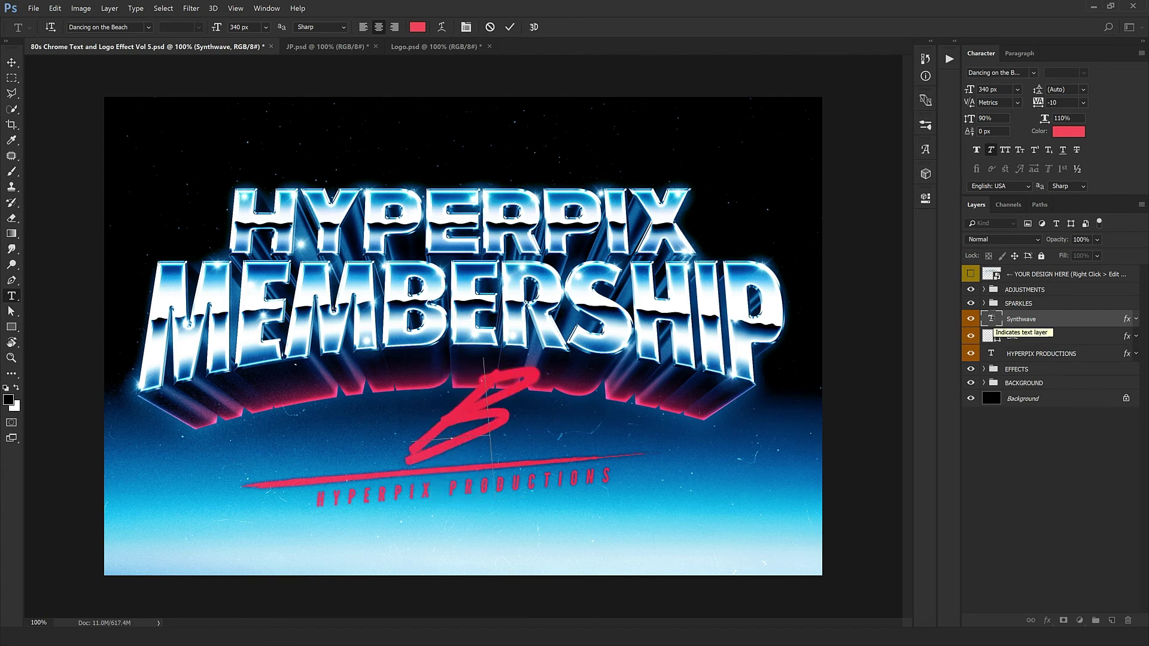
pyautogui.write('lac')
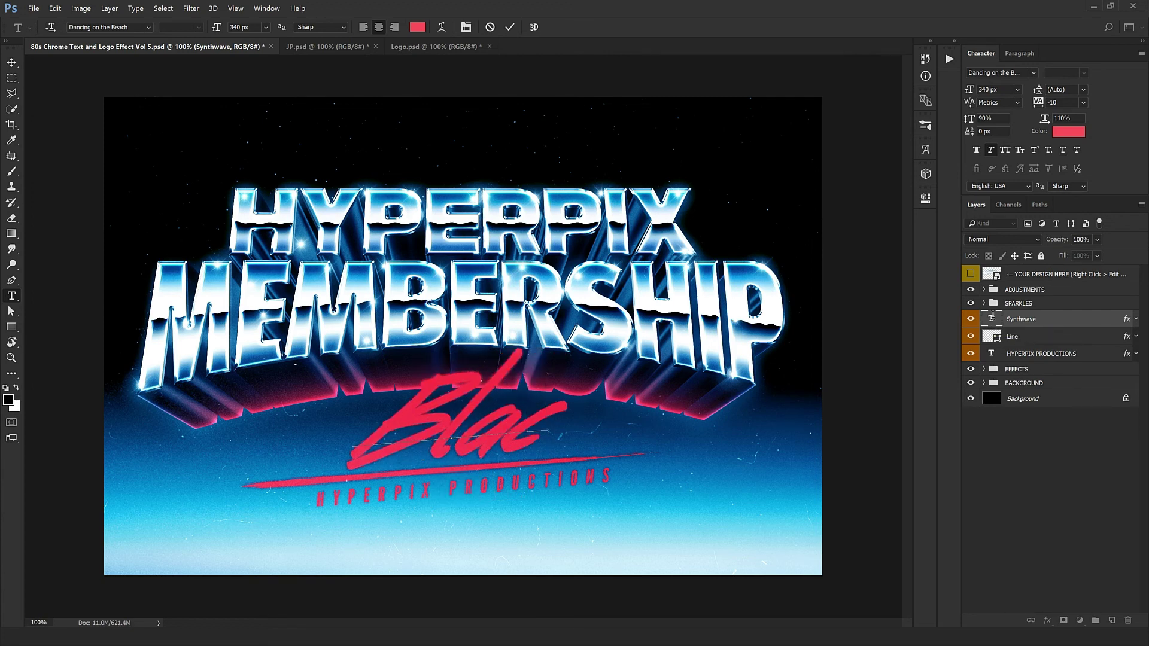
pyautogui.write('kfriday')
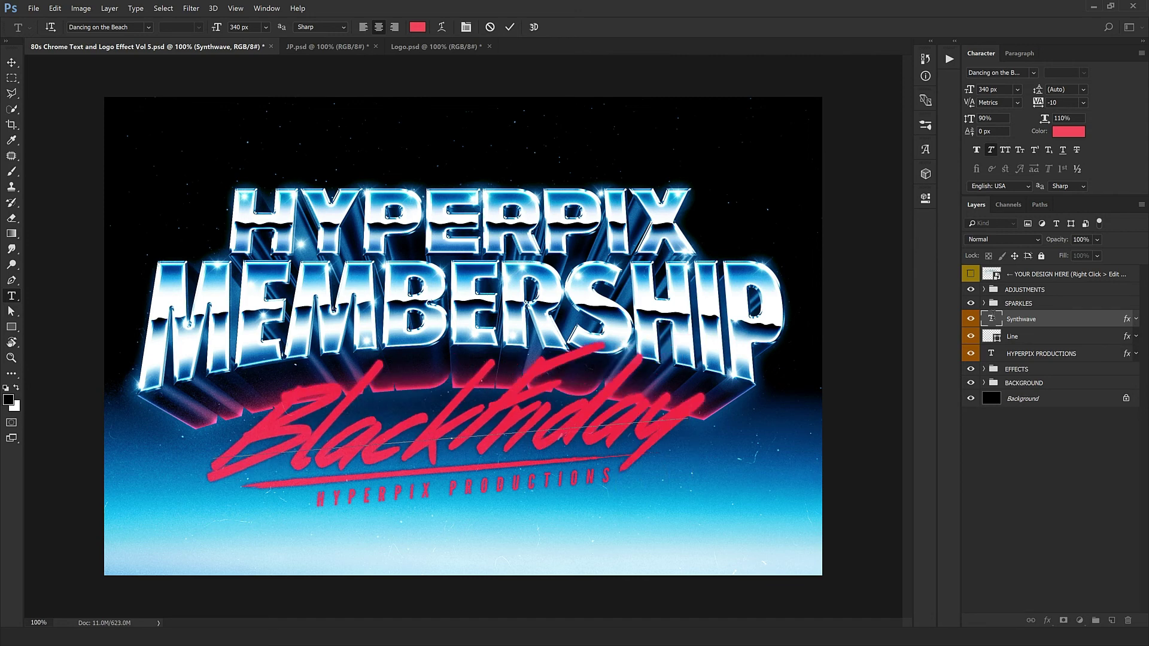
pyautogui.hotkey('ctrl', 'Return')
pyautogui.press('v')
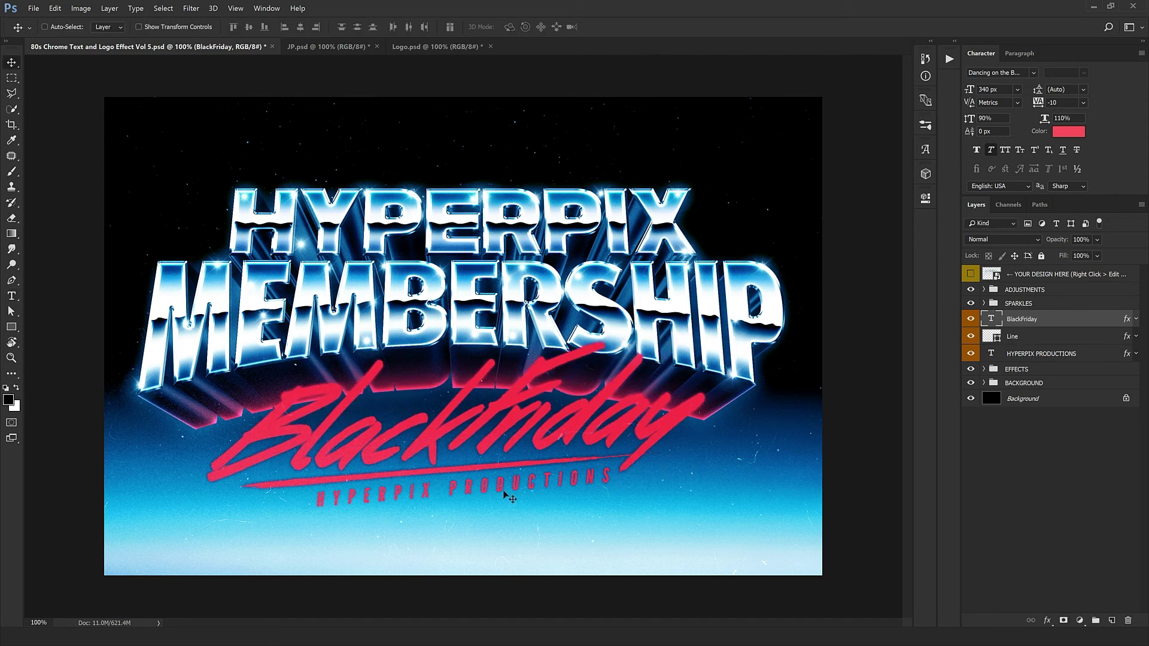
# Toggle the Line and HYPERPIX PRODUCTIONS layers off and on, and shift them together with BlackFriday slightly down and left
pyautogui.click(1048, 353)
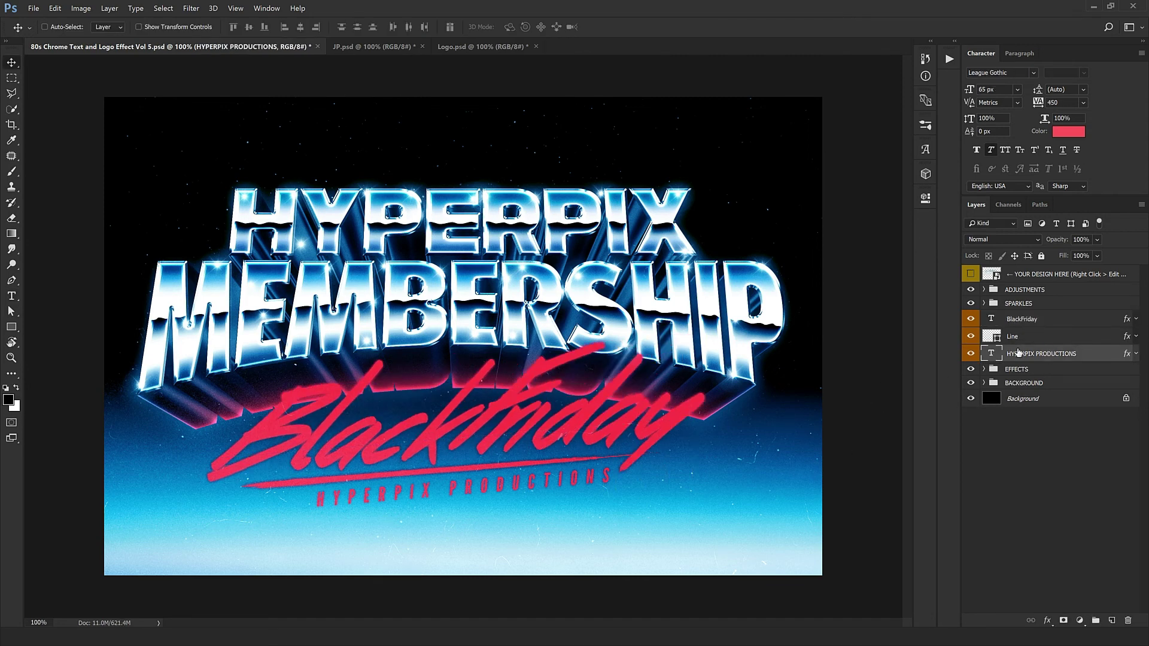
pyautogui.click(967, 338)
pyautogui.click(969, 353)
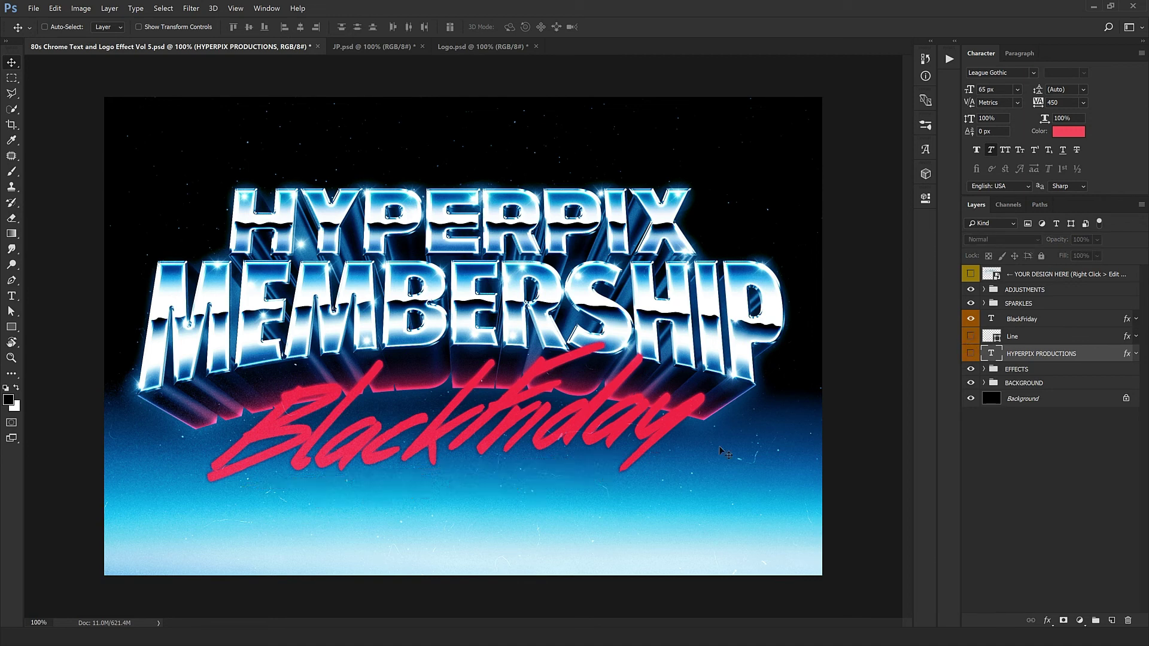
pyautogui.moveTo(970, 336); pyautogui.dragTo(970, 353)
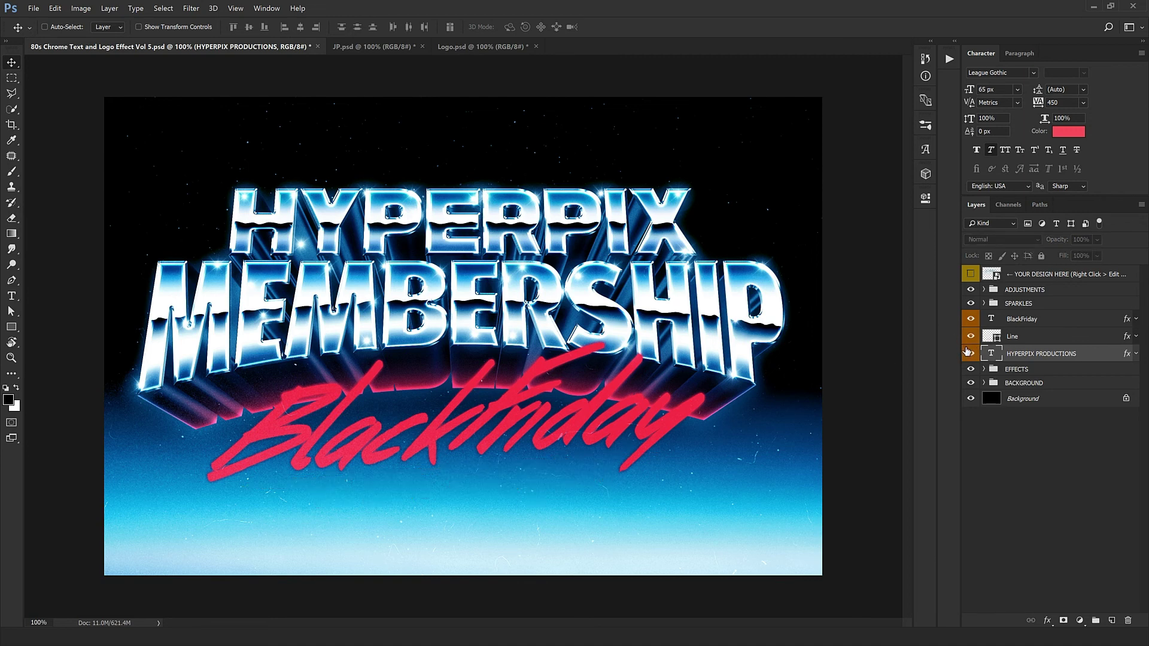
pyautogui.keyDown('shift'); pyautogui.click(1024, 321); pyautogui.keyUp('shift')
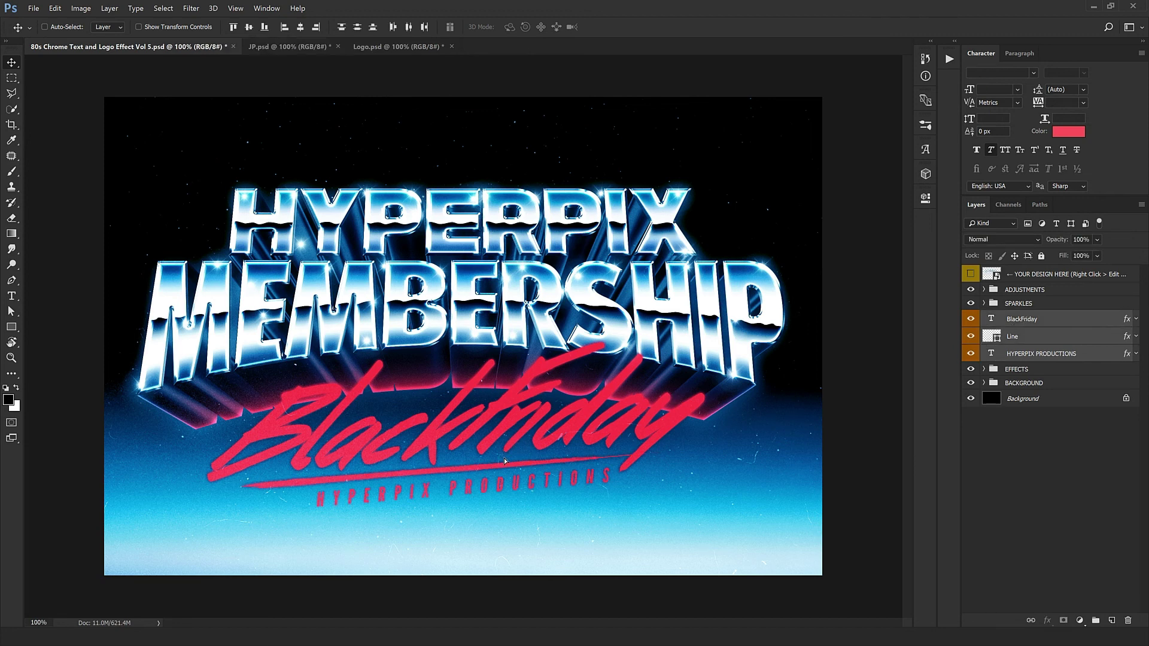
pyautogui.moveTo(504, 462); pyautogui.dragTo(506, 453)
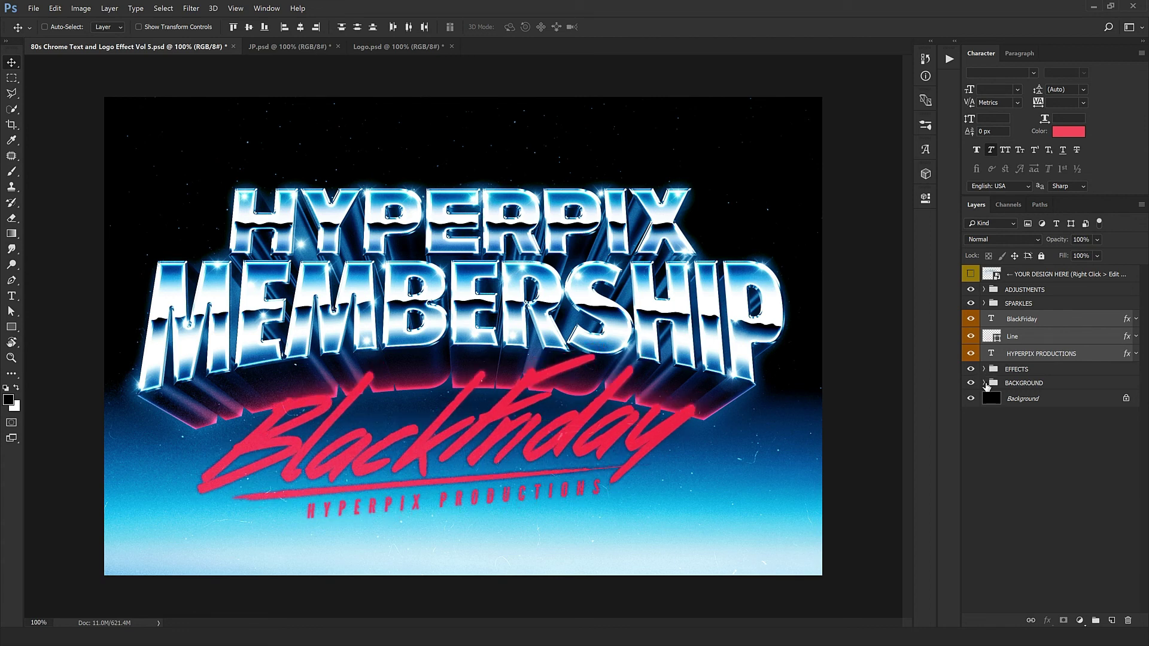
# Expand the BACKGROUND folder and toggle its Stars and Gradient layers off and on to preview a plain black background
pyautogui.click(984, 383)
pyautogui.click(1030, 400)
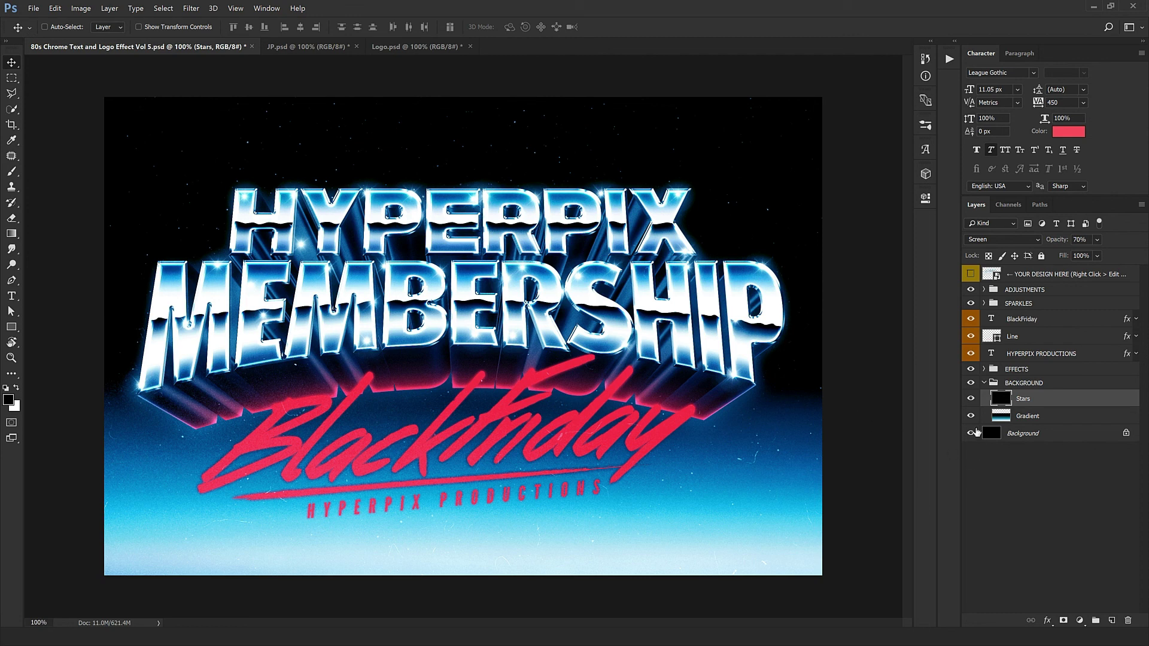
pyautogui.click(969, 398)
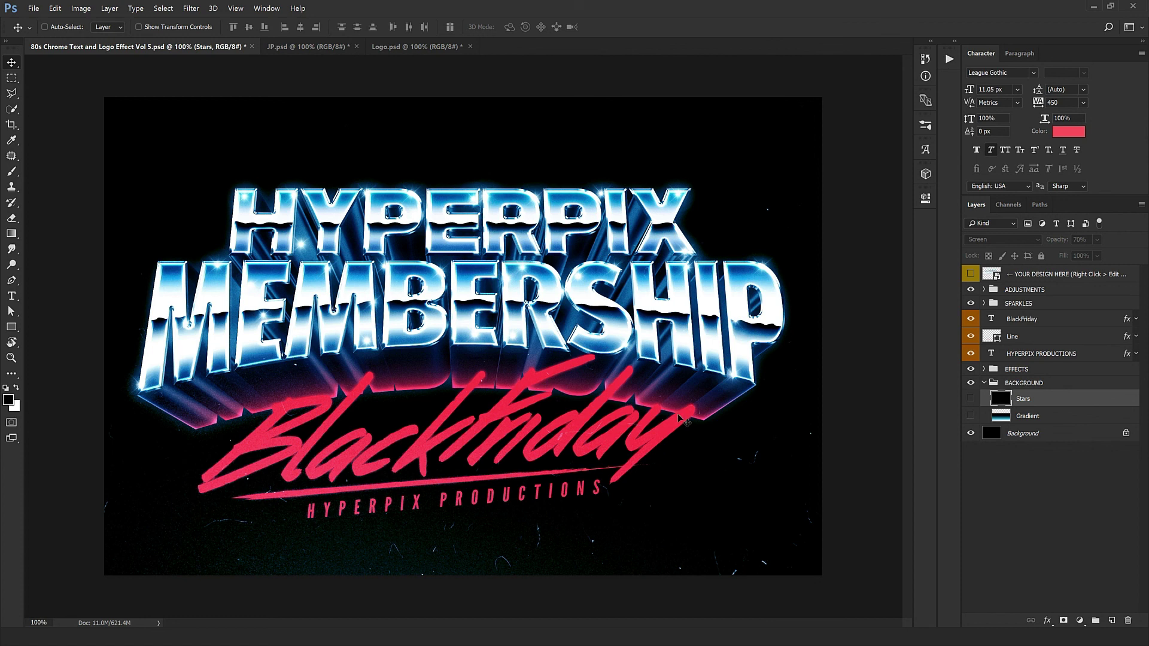
pyautogui.click(970, 398)
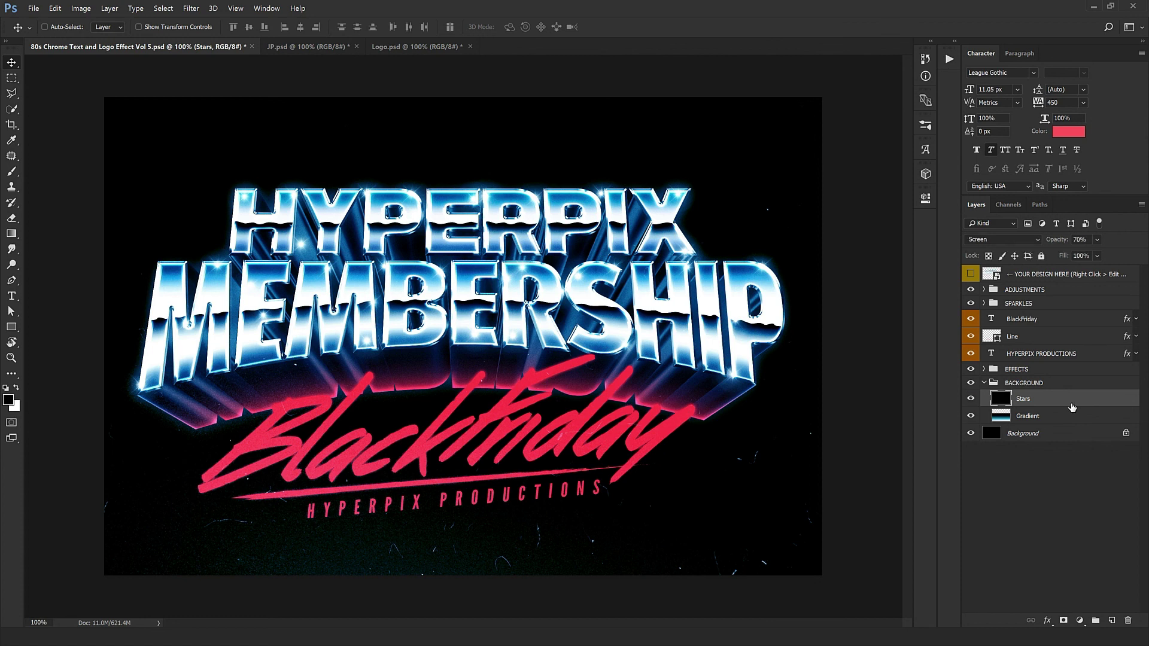